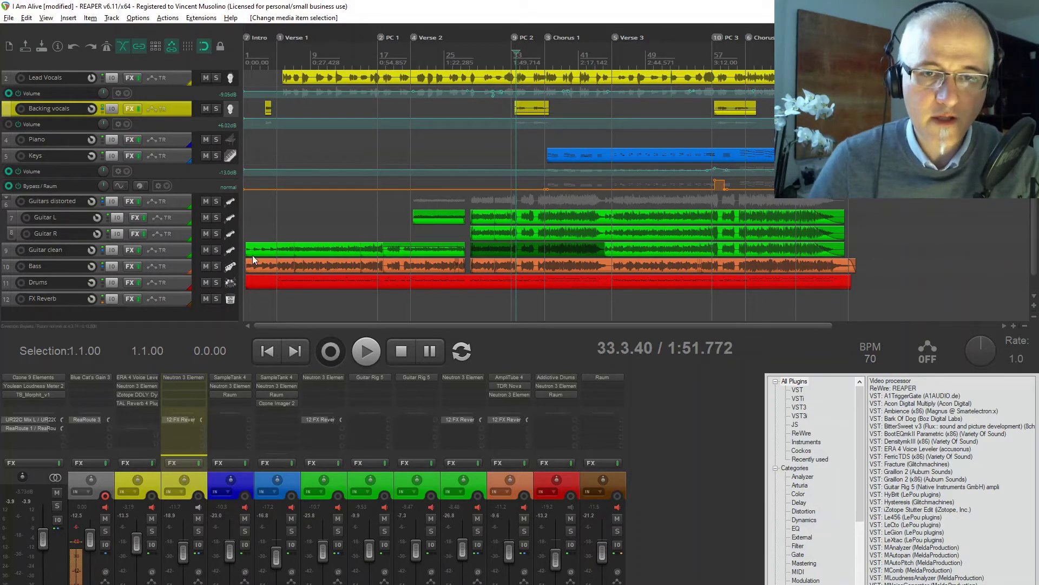
- Select the Drums track and inspect the kit in its Addictive Drums instrument, closing the plugin when done
click(180, 284)
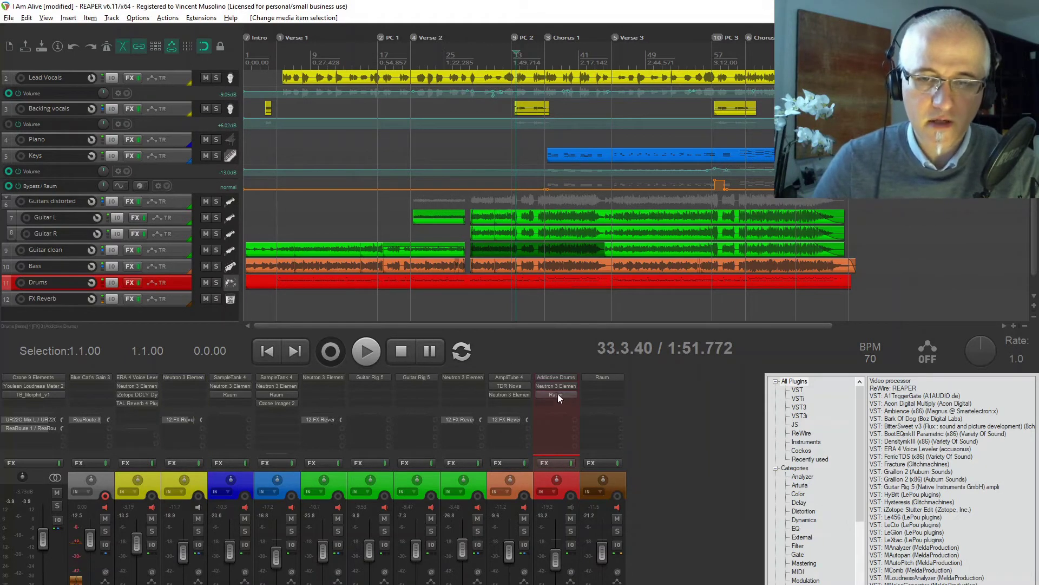
click(555, 377)
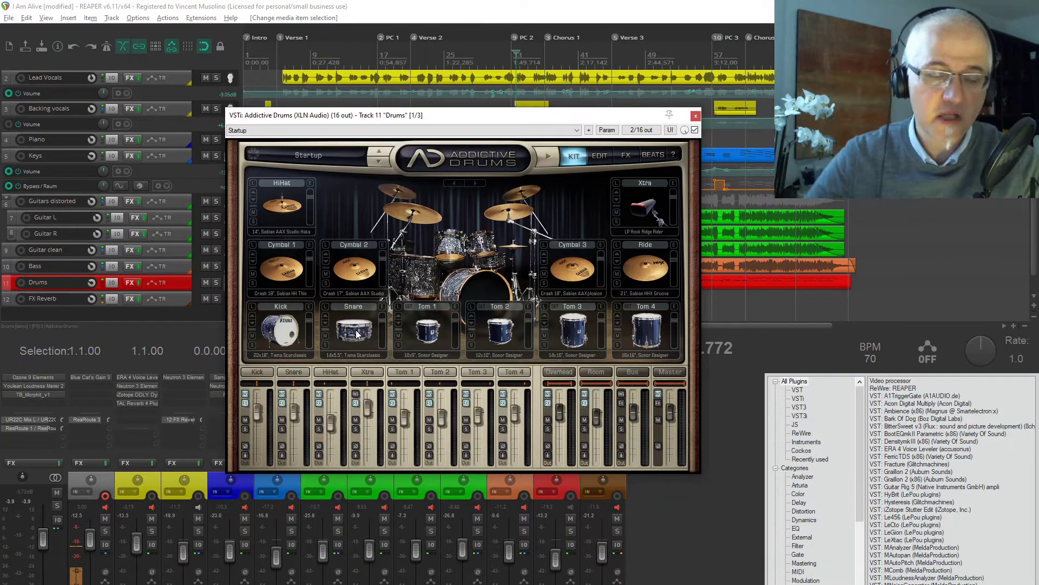
click(695, 117)
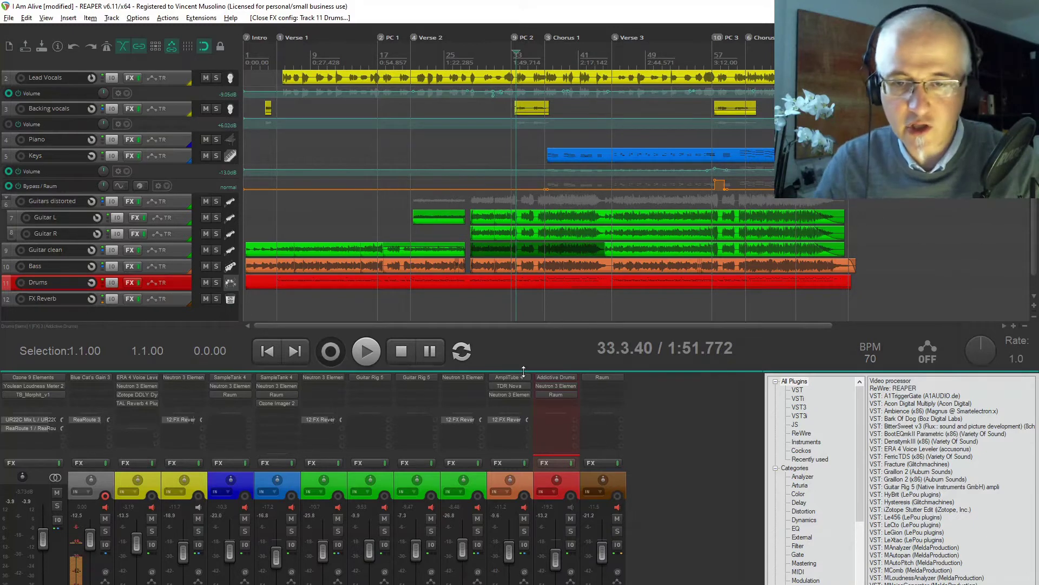
- Open Neutron 3 Elements on the Drums track and remove its Exciter module
click(549, 385)
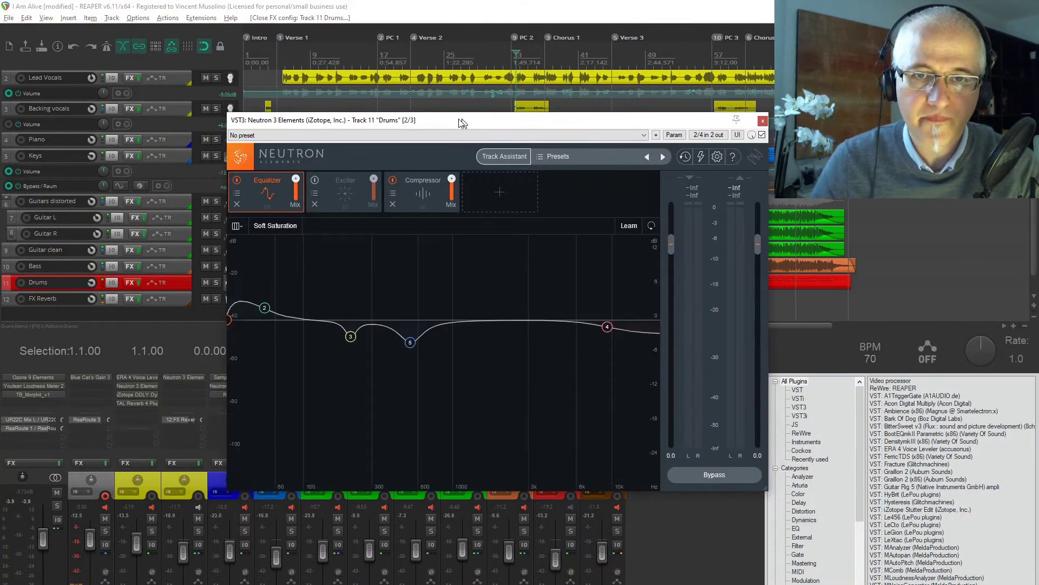
drag(462, 124, 433, 117)
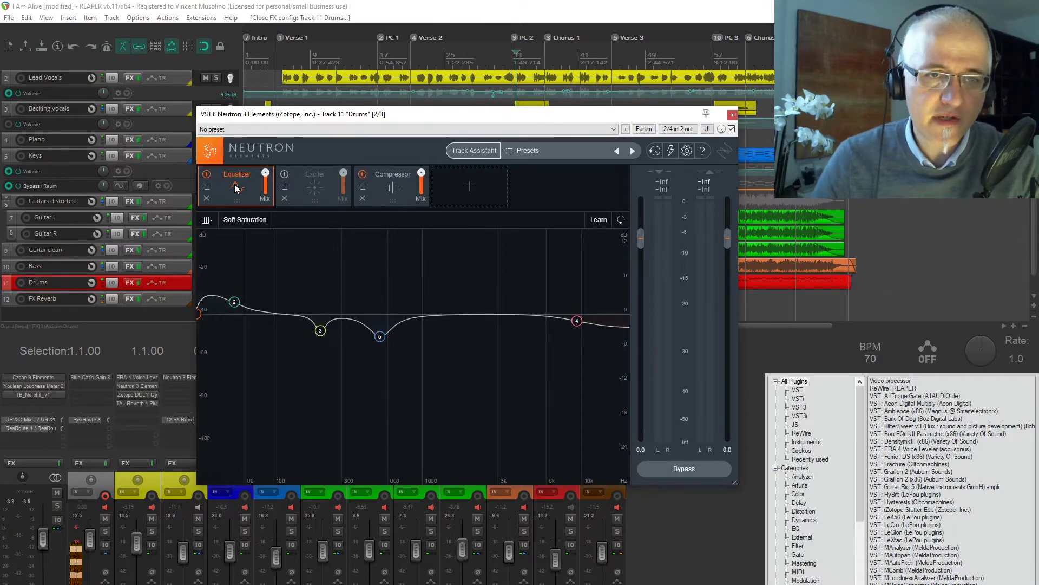
click(304, 181)
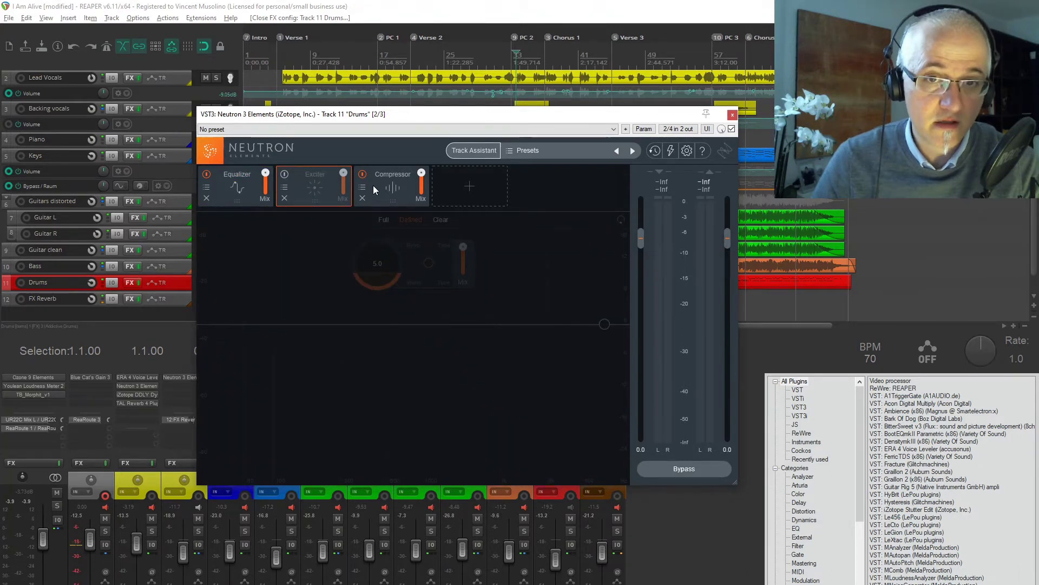
click(387, 190)
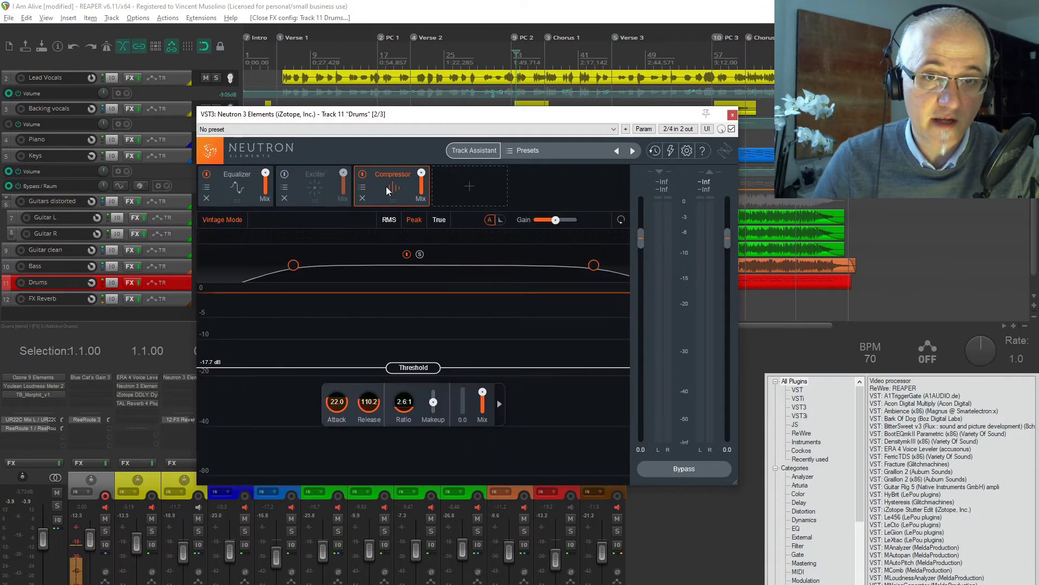
click(285, 198)
- Review the Equalizer curve and the Compressor settings in the drums' Neutron 3 Elements, and close the plugin
click(237, 186)
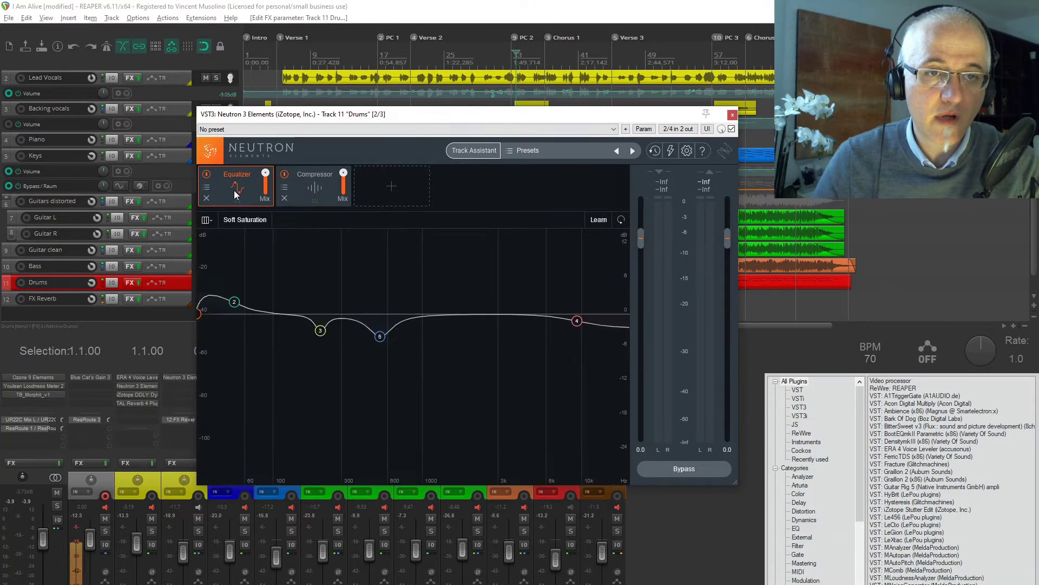
click(317, 195)
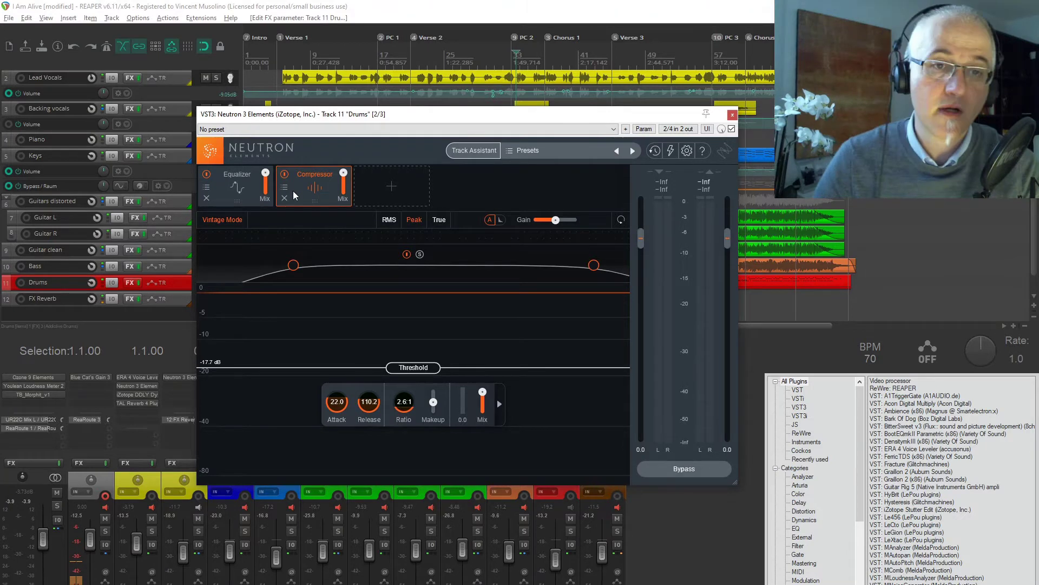
click(260, 186)
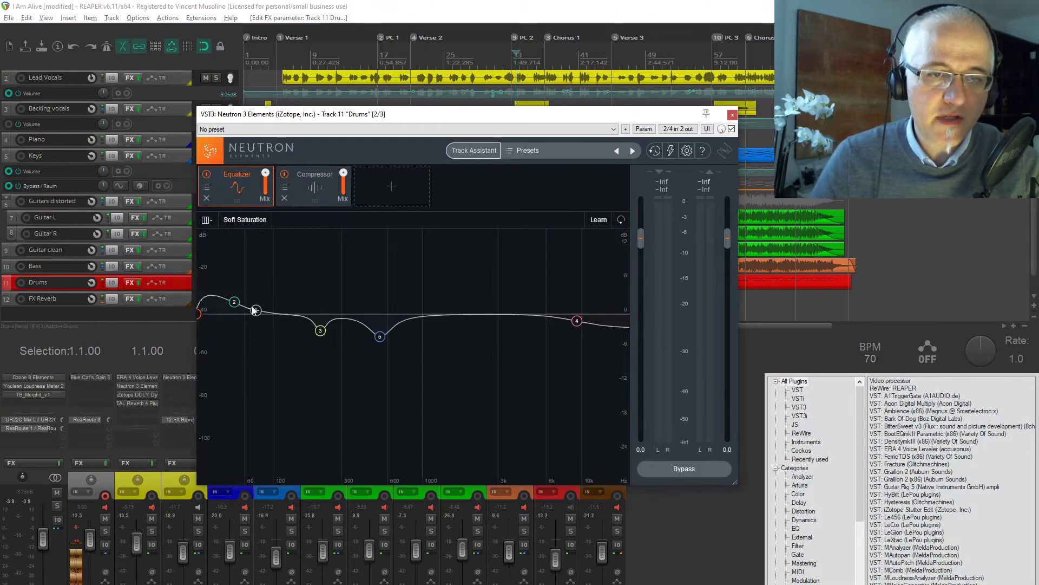
mouse_move(330, 121)
mouse_down()
mouse_move(406, 310)
mouse_move(410, 377)
mouse_move(623, 432)
mouse_move(414, 153)
mouse_move(337, 125)
mouse_up()
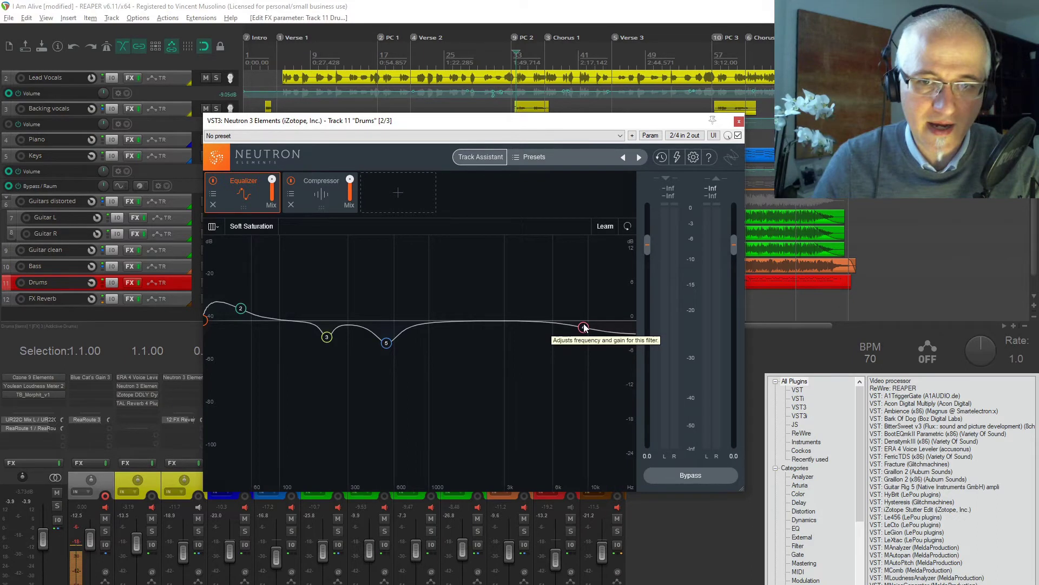
drag(574, 124, 584, 128)
click(330, 195)
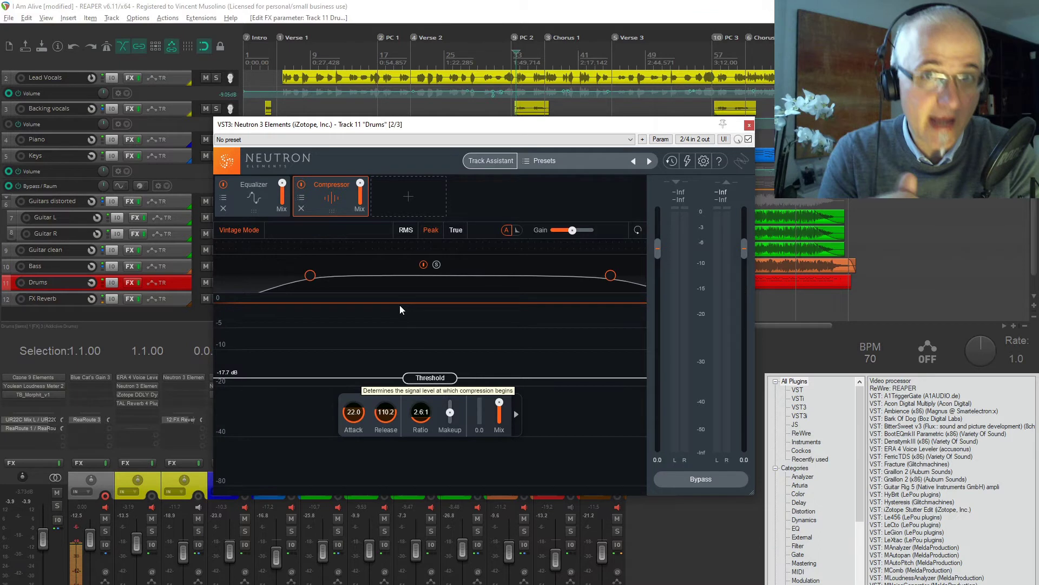
click(749, 125)
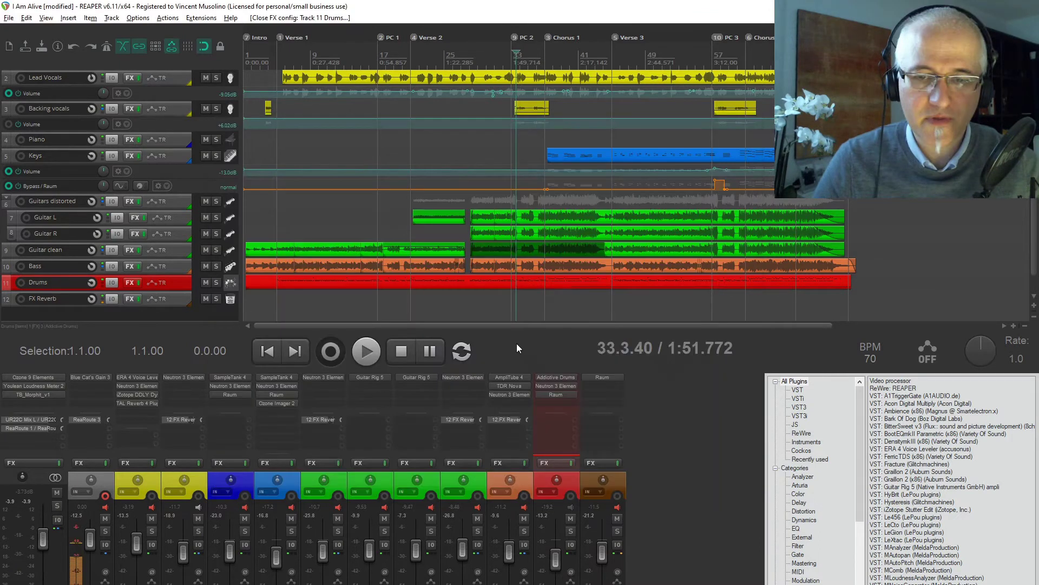
- Open the Raum reverb on the Drums track, examine its Studio Drums preset, and move its window clear of the timeline
click(556, 395)
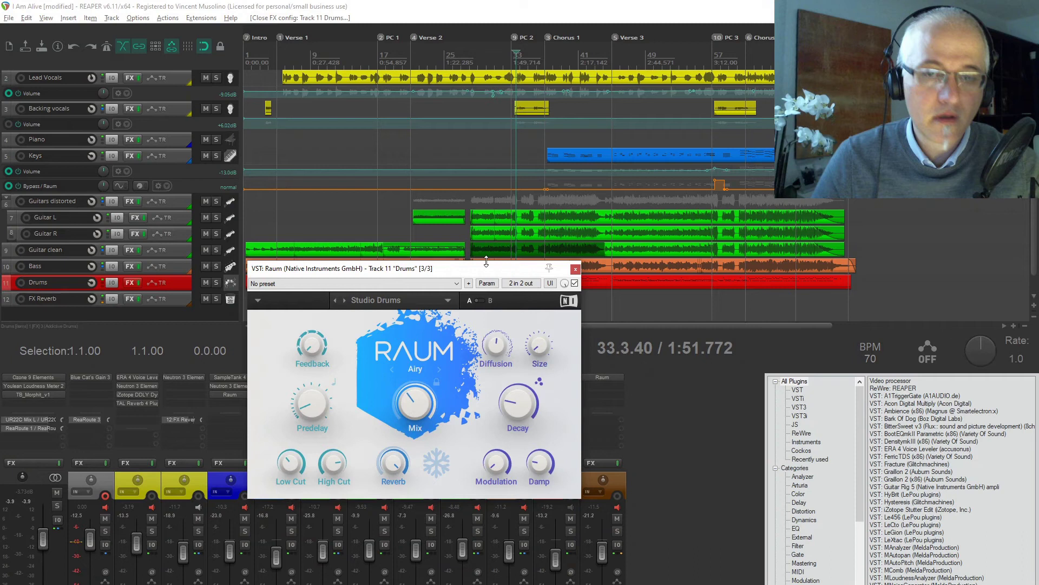
drag(487, 268, 548, 180)
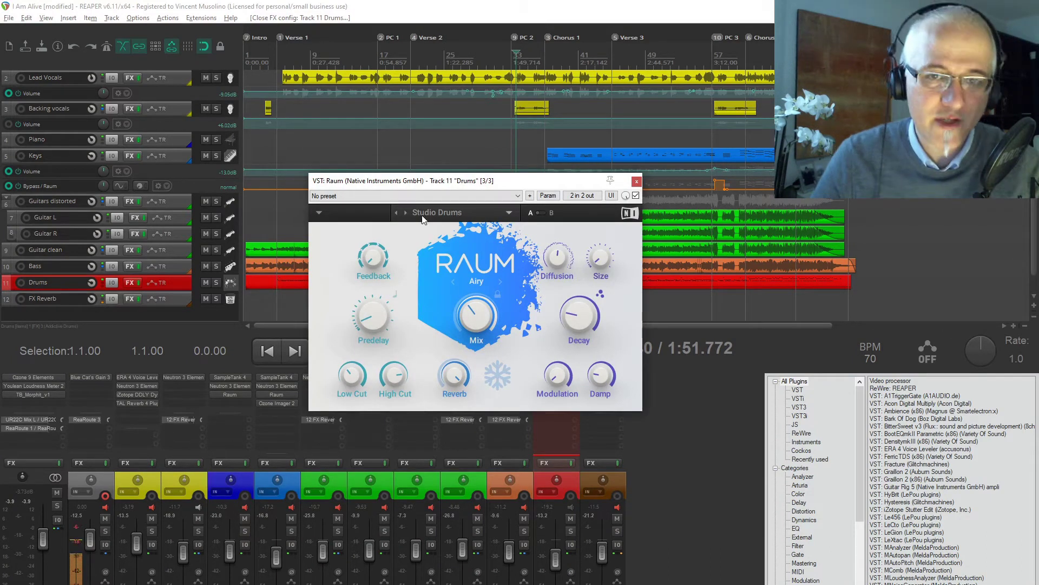
mouse_move(473, 320)
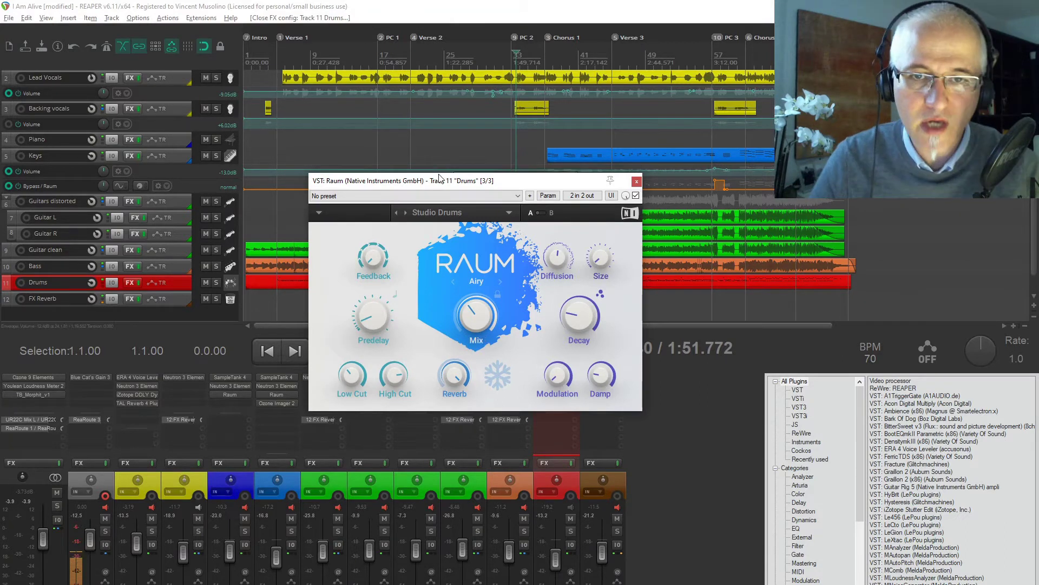
drag(462, 188, 406, 297)
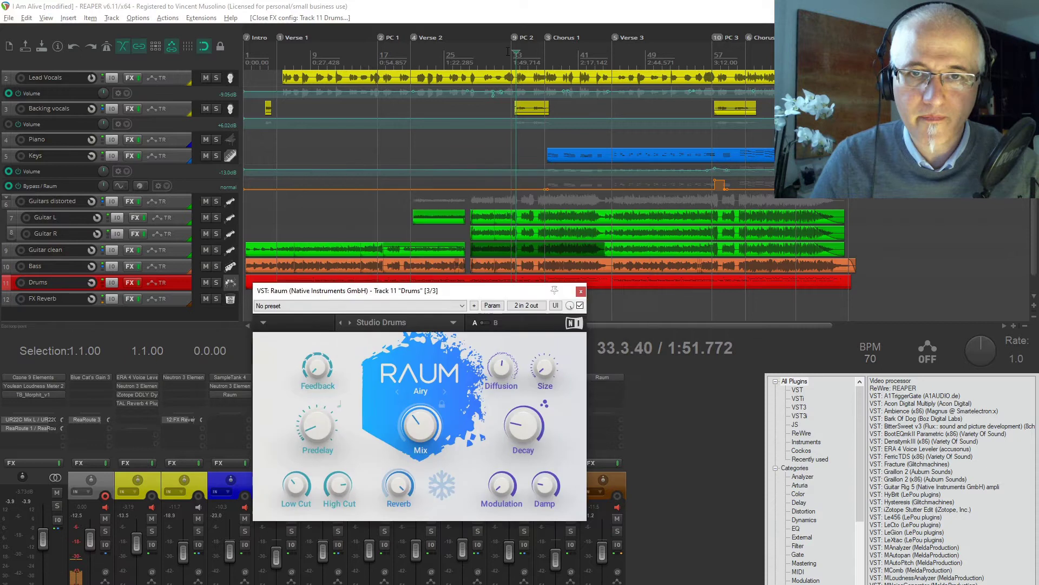
- Play the song from the PC 1 marker to hear the drum reverb, and close Raum
click(377, 50)
key(space)
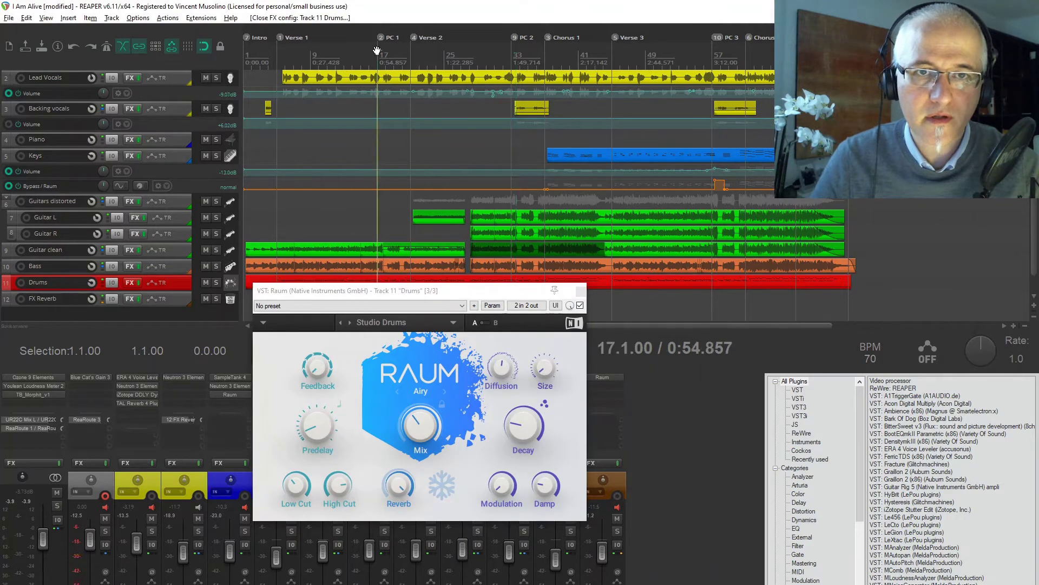
drag(444, 293, 452, 286)
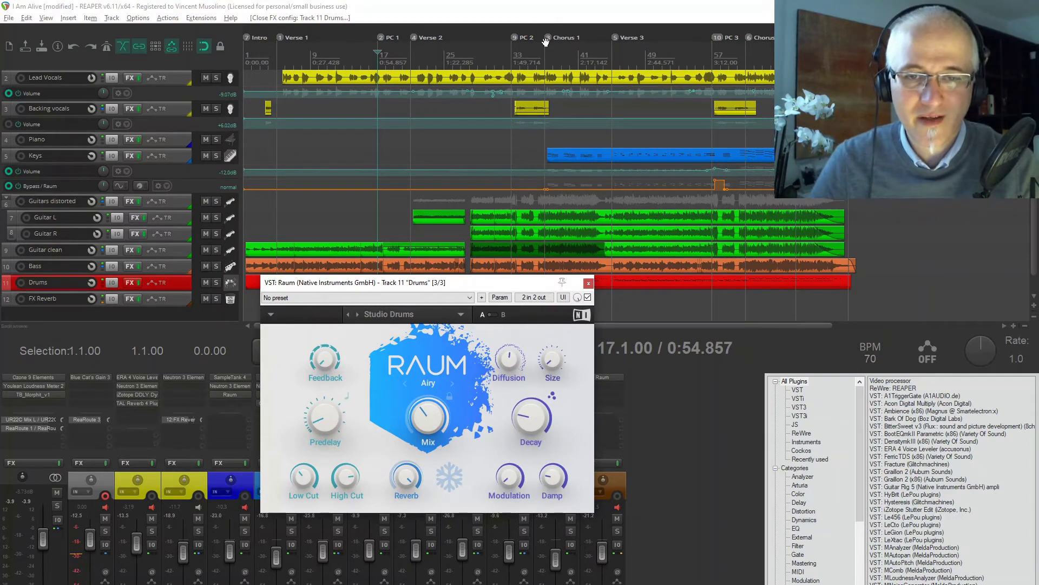
drag(581, 287, 634, 255)
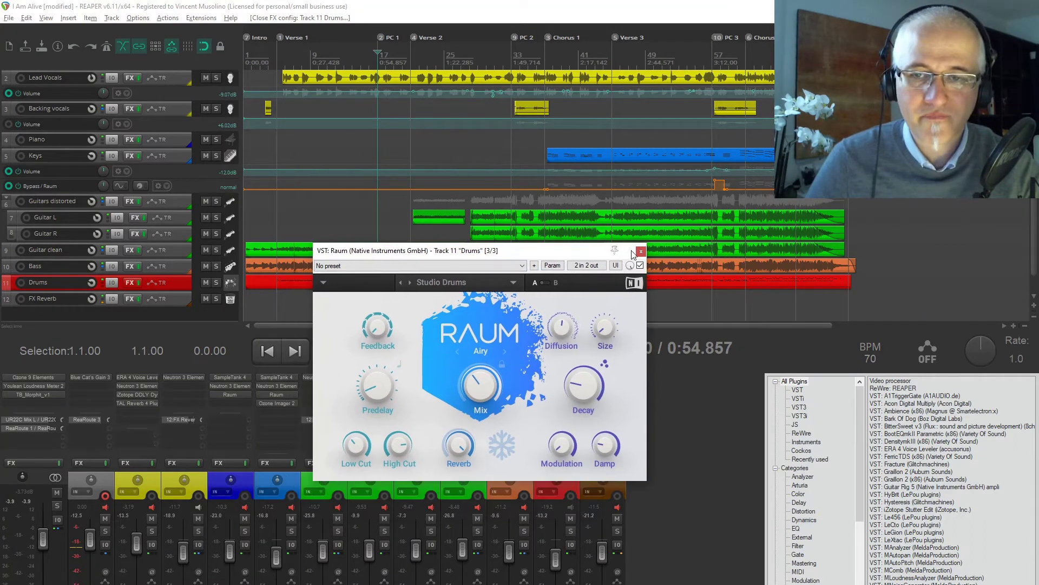
click(641, 251)
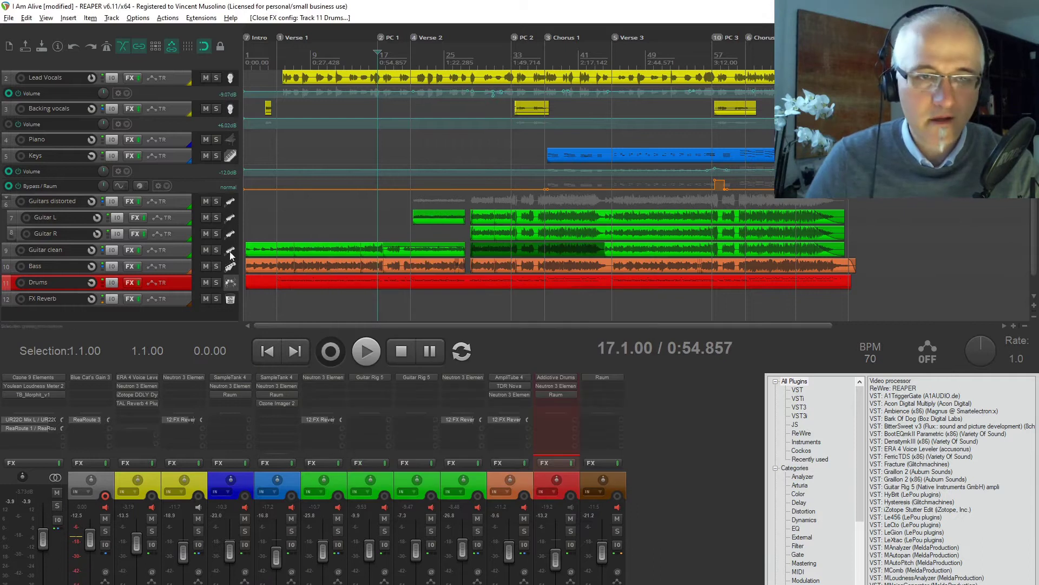
- Select the Bass track and inspect the Bass 1 preset in its AmpliTube 4 amp, closing the plugin when done
click(170, 267)
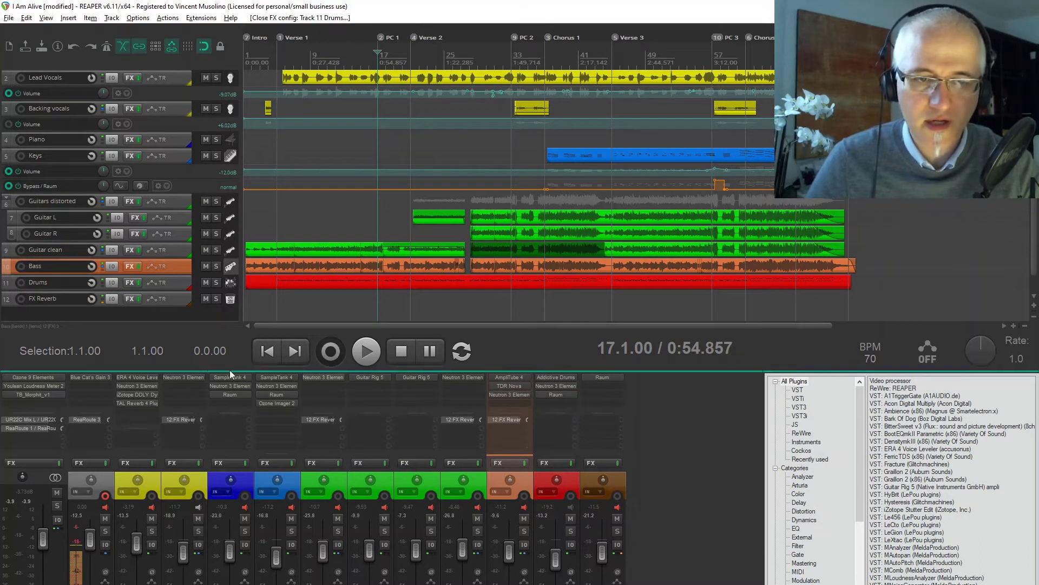
click(502, 377)
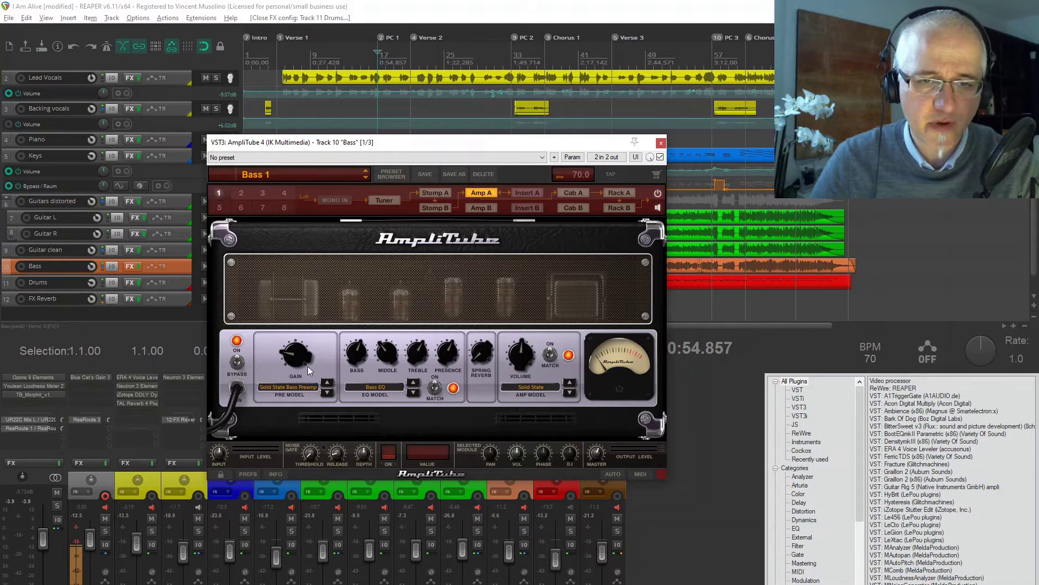
click(660, 142)
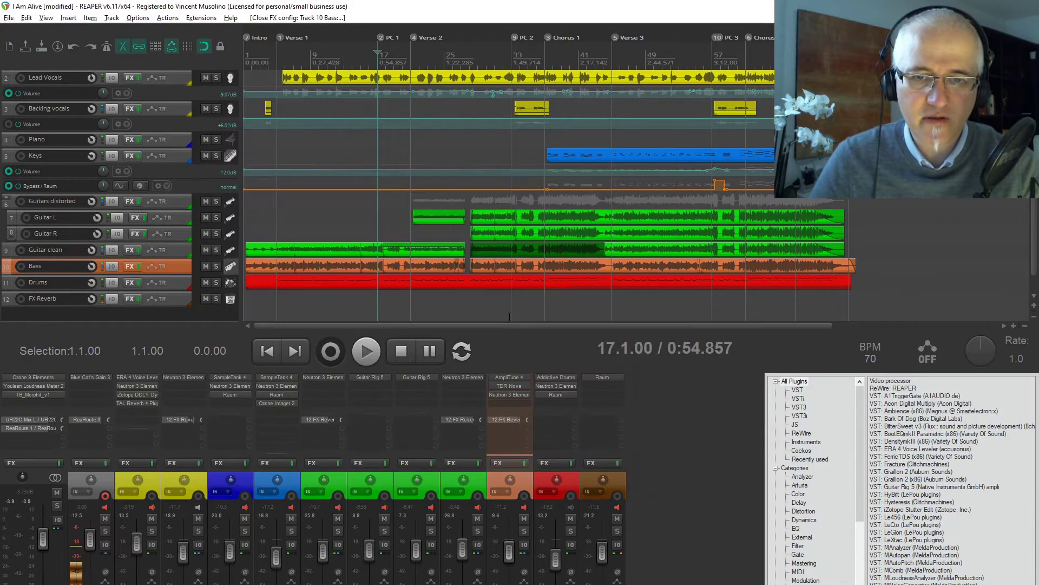
- Open TDR Nova on the Bass track, examine the overall equalizer curve and its high-pass and low-pass filters, and close it
click(509, 386)
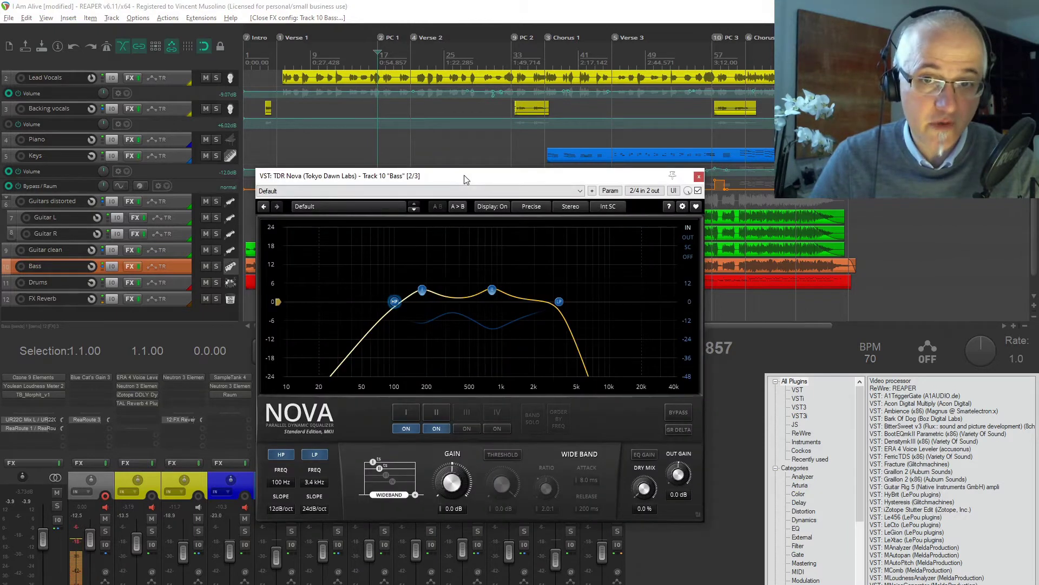
drag(464, 174, 468, 147)
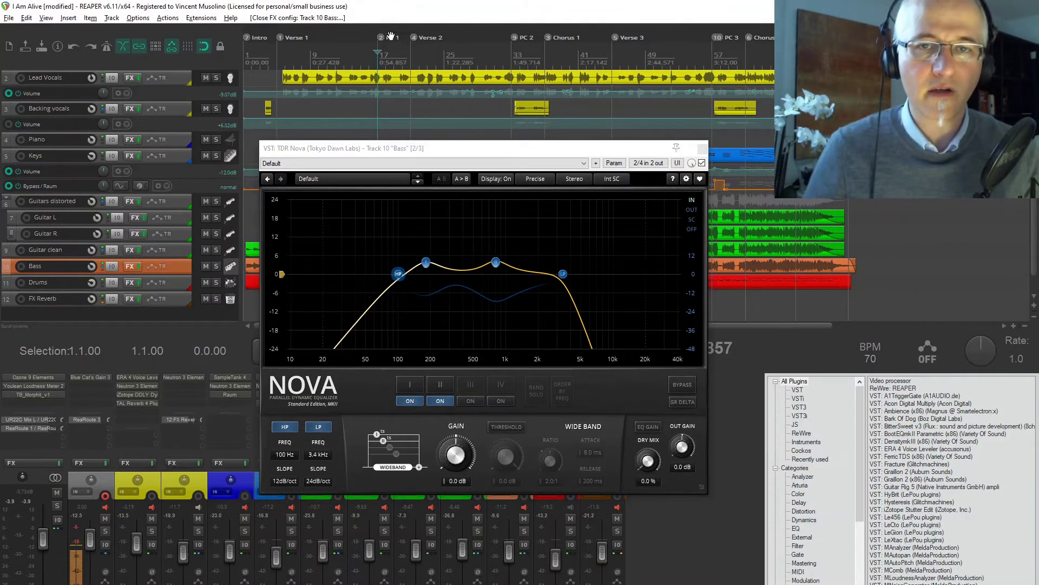
click(702, 148)
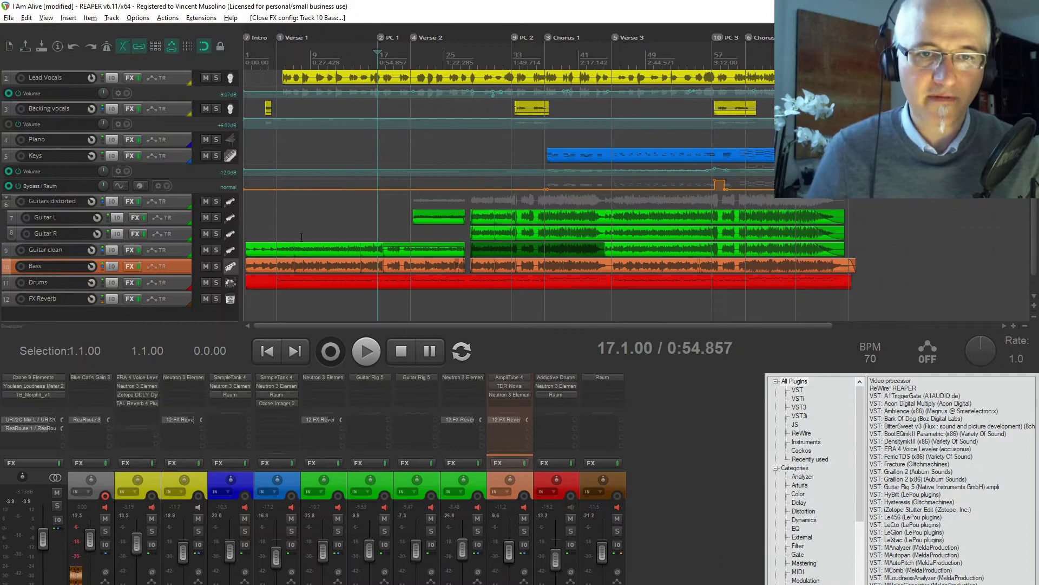
- Play the song from bar 9 in Verse 1 and stop playback
click(314, 148)
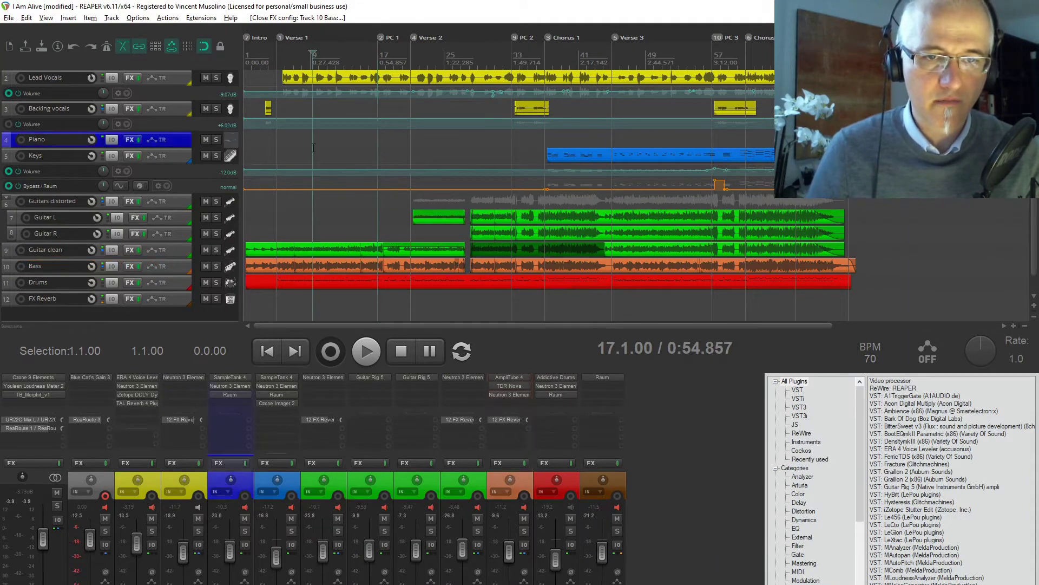
key(space)
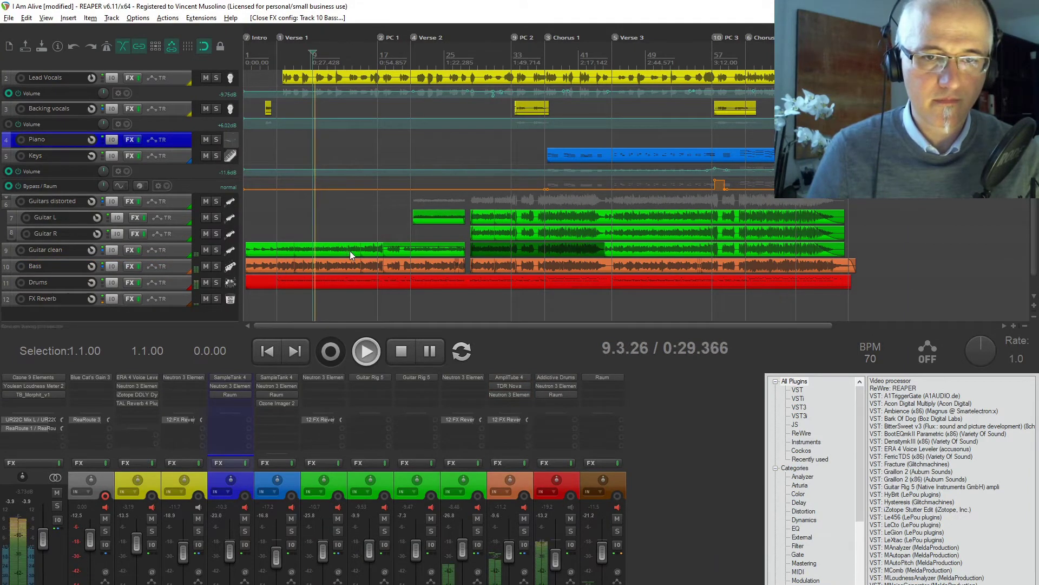
click(397, 361)
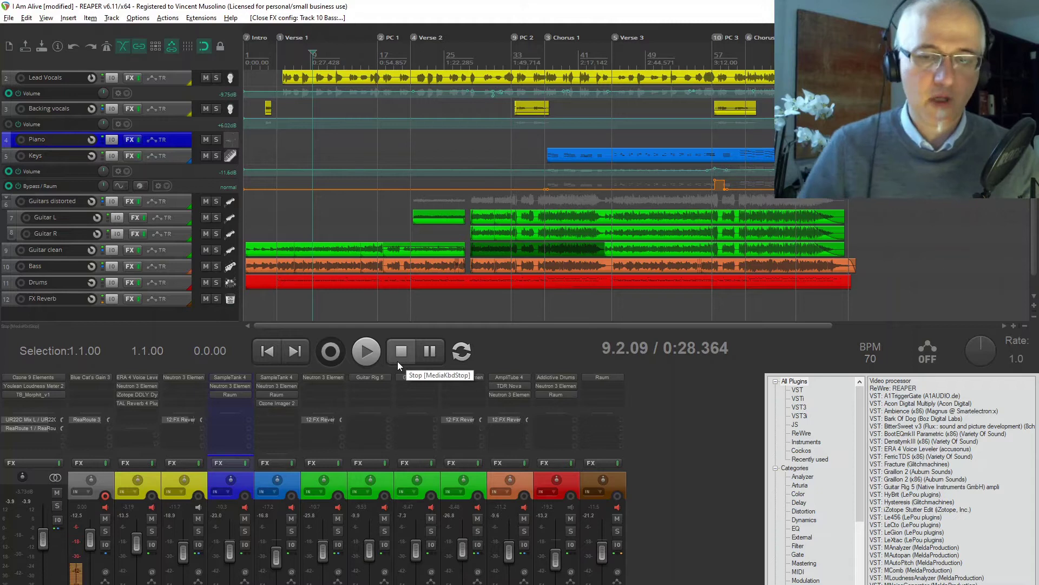
- Reopen TDR Nova on the Bass track and compare the dynamic equalizer settings of bands I and II
click(495, 384)
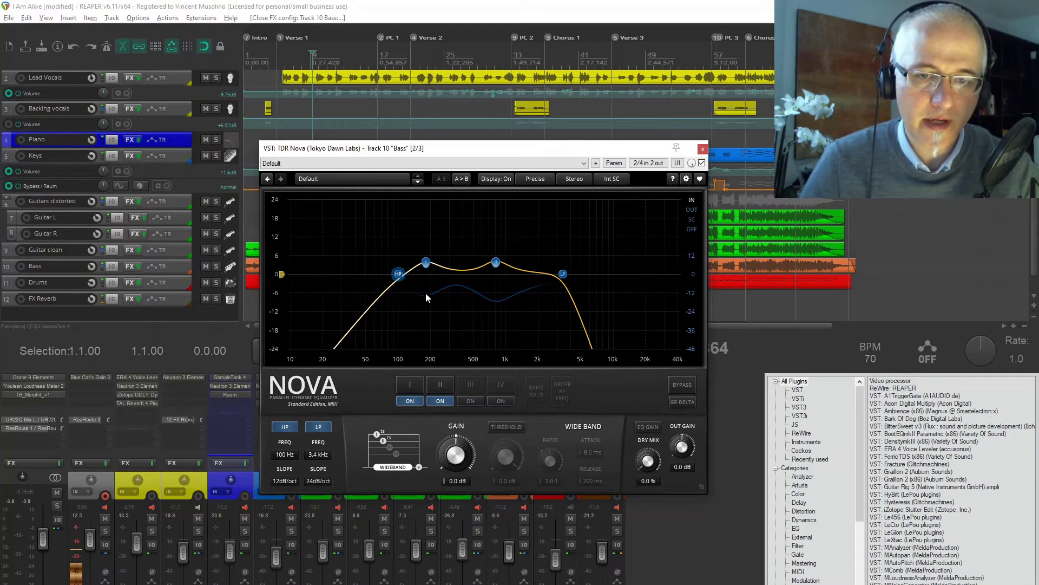
click(414, 380)
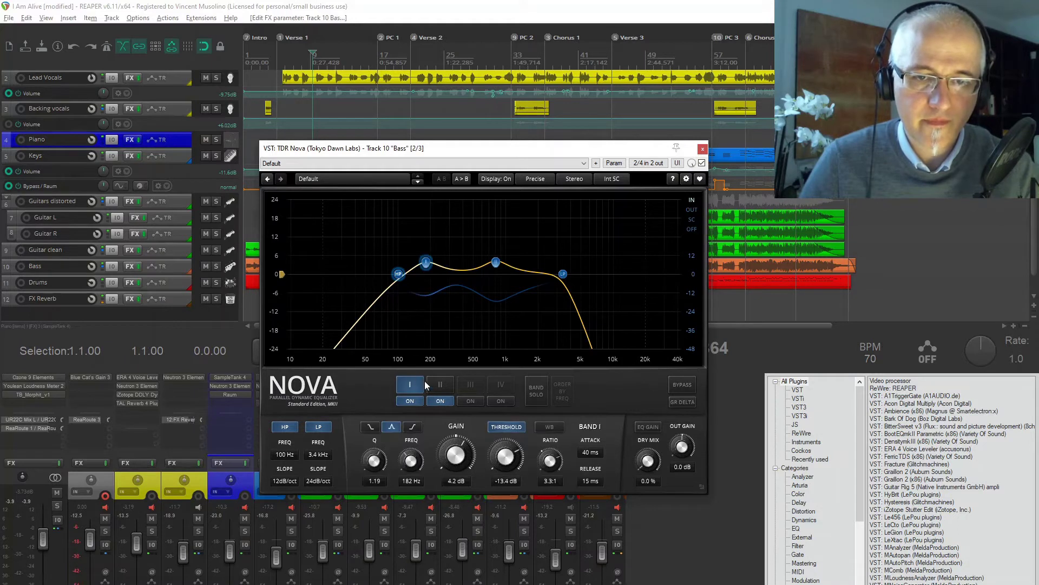
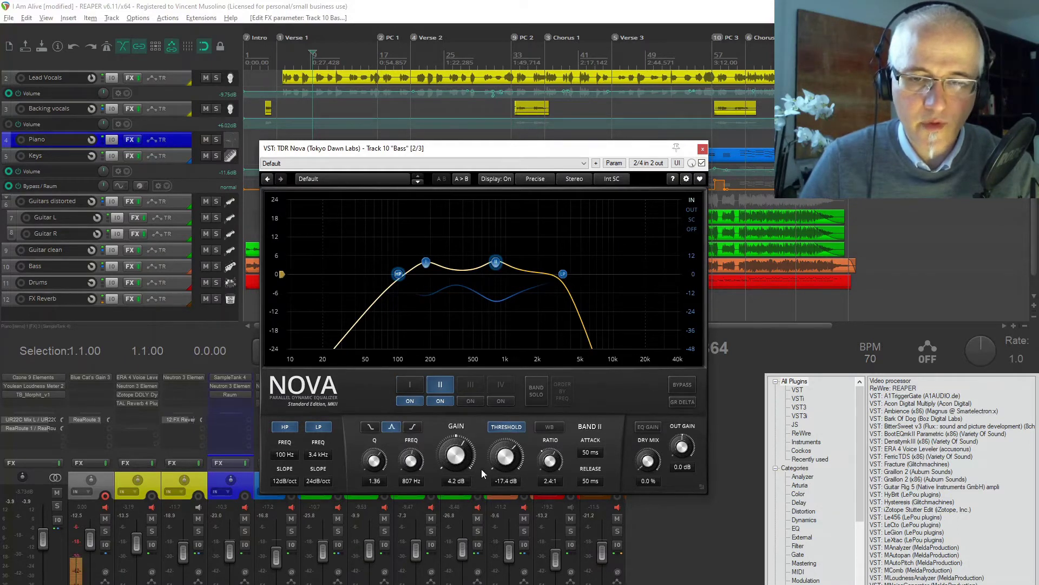
click(410, 385)
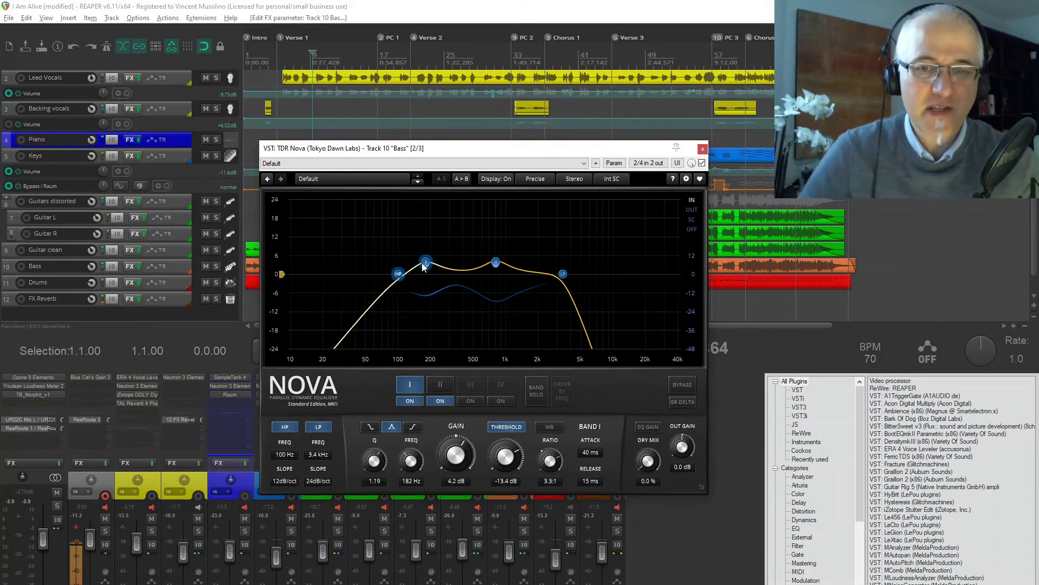
click(496, 263)
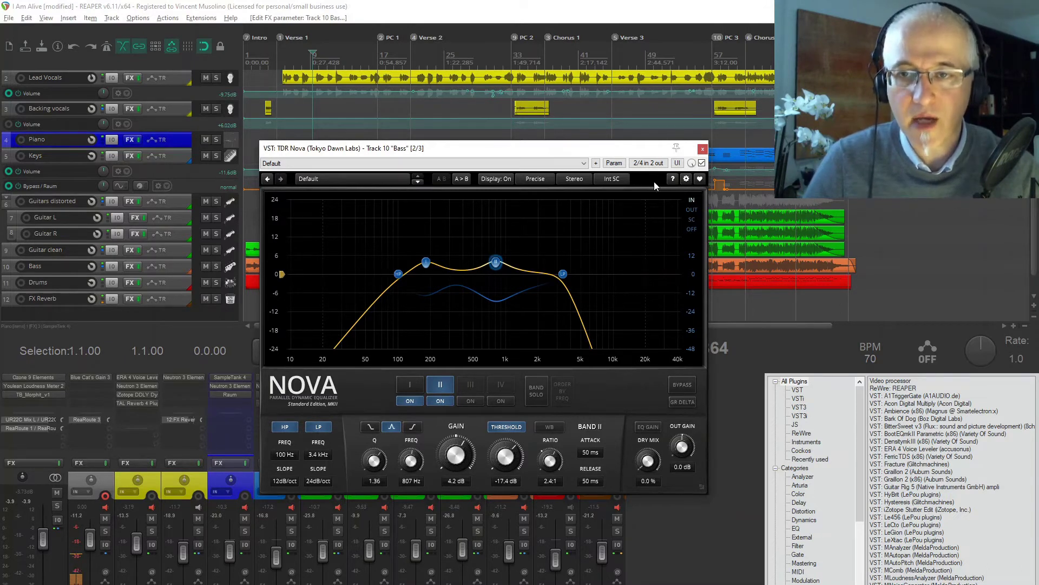
- Close TDR Nova and review the Bass track's Neutron 3 Elements compressor, exciter and equalizer, plus its send to FX Reverb
click(702, 149)
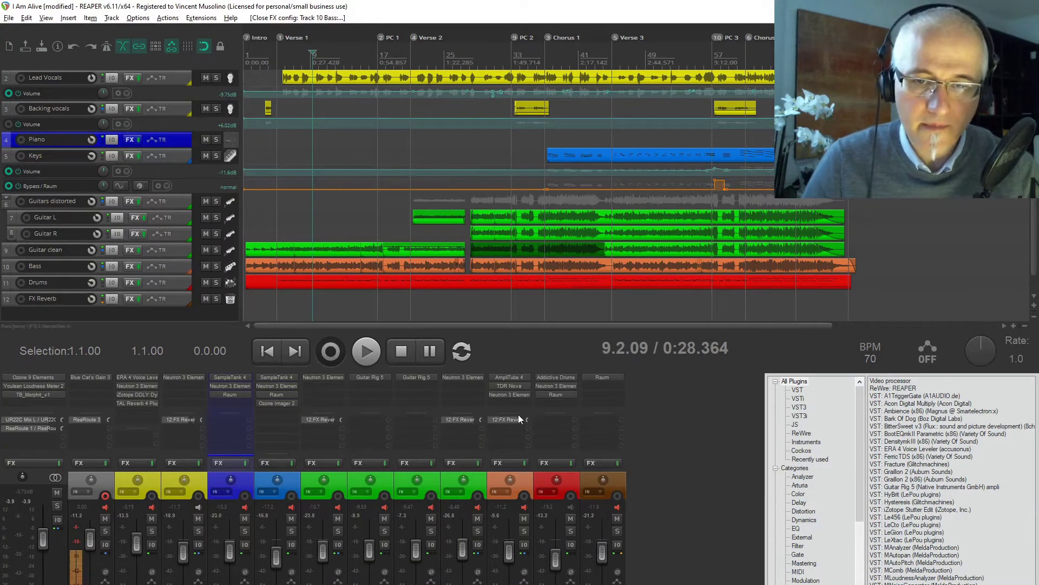
click(515, 397)
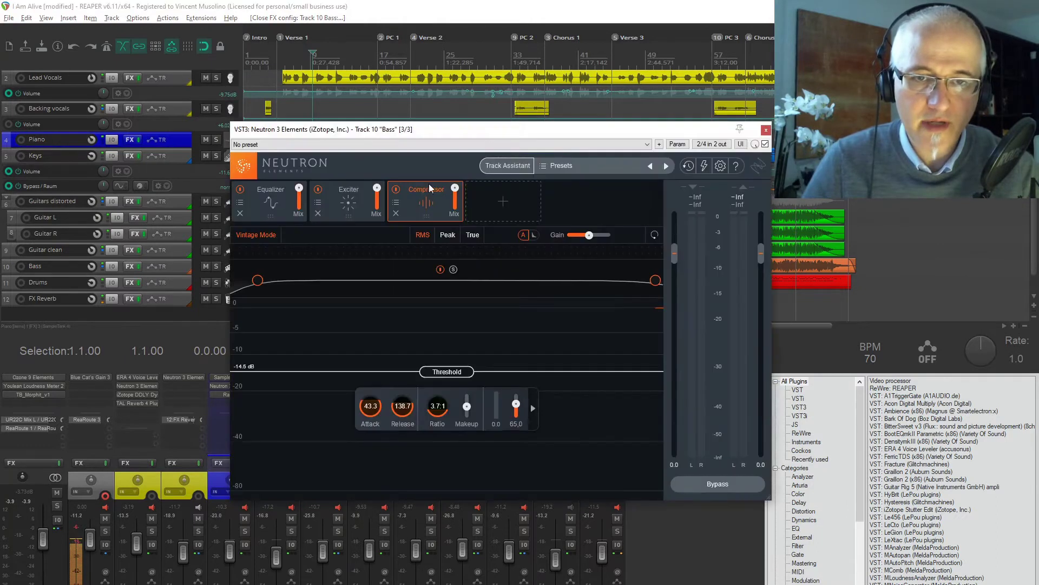
click(348, 202)
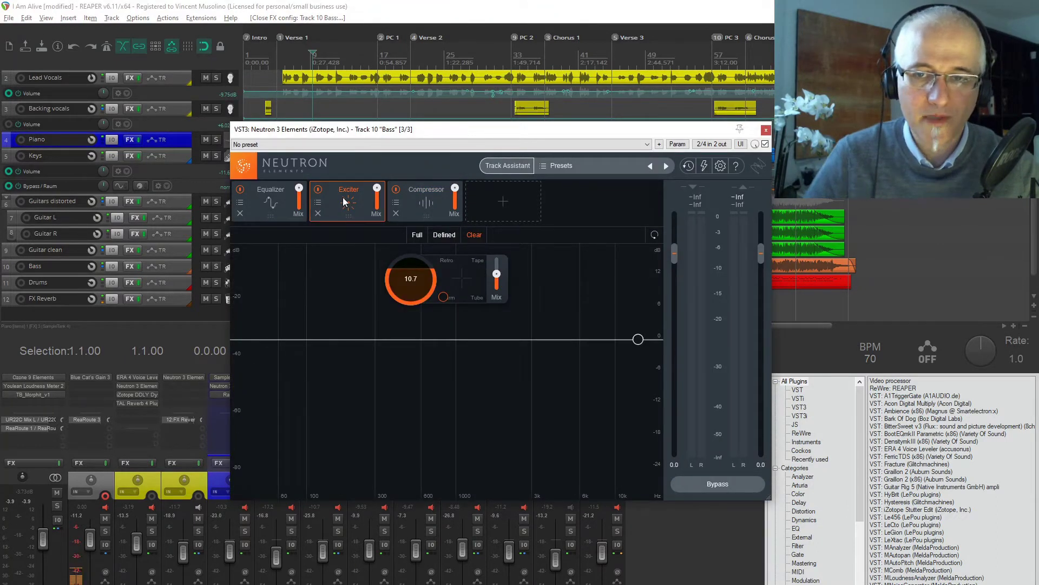
click(264, 202)
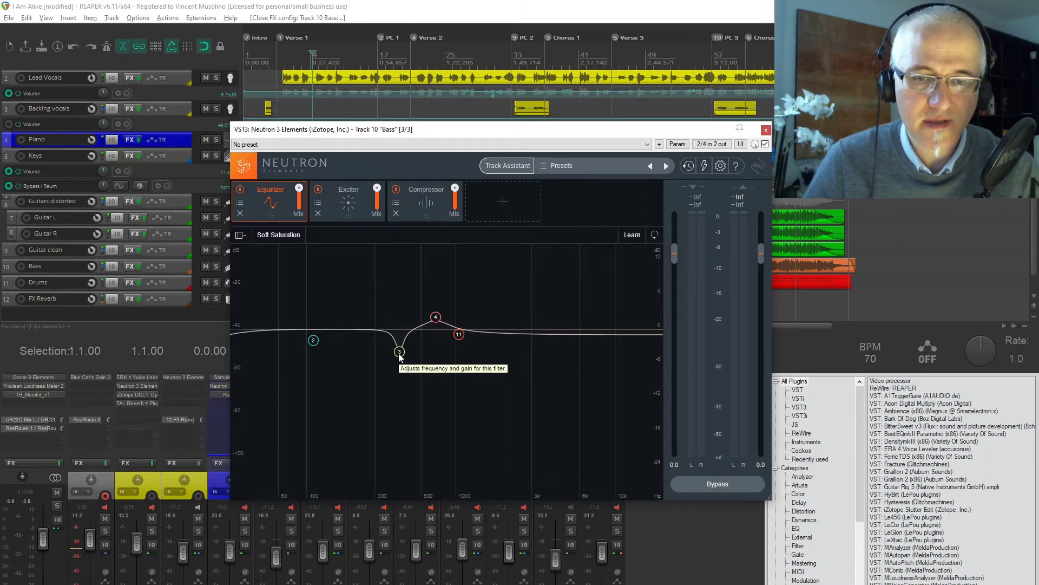
click(430, 200)
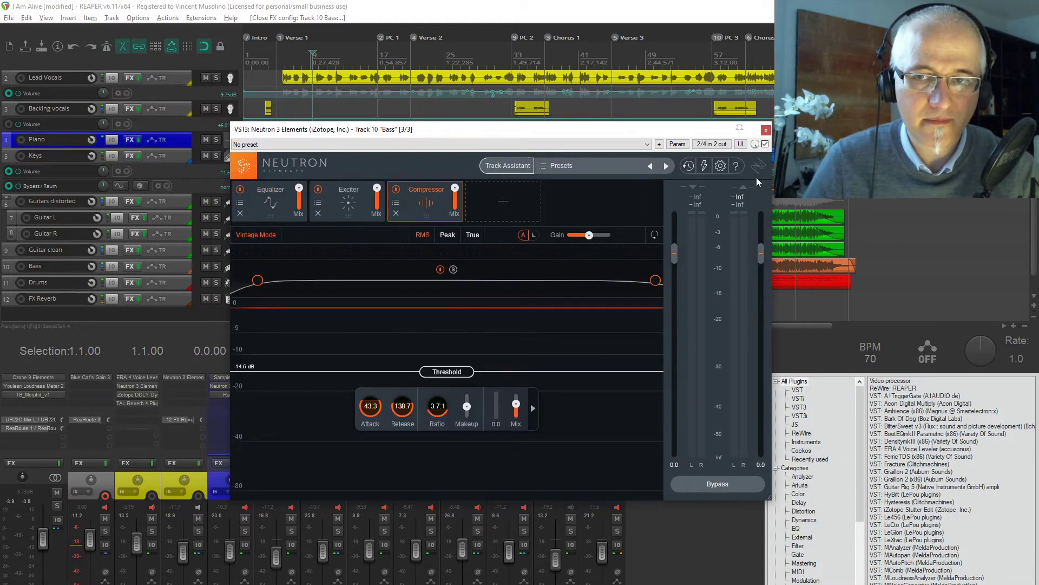
click(765, 130)
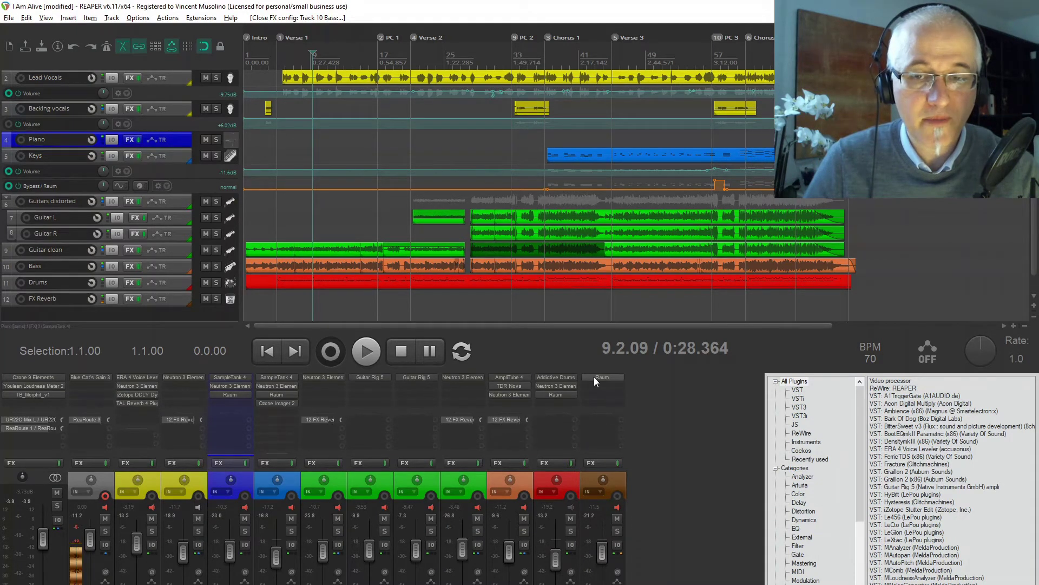
click(501, 417)
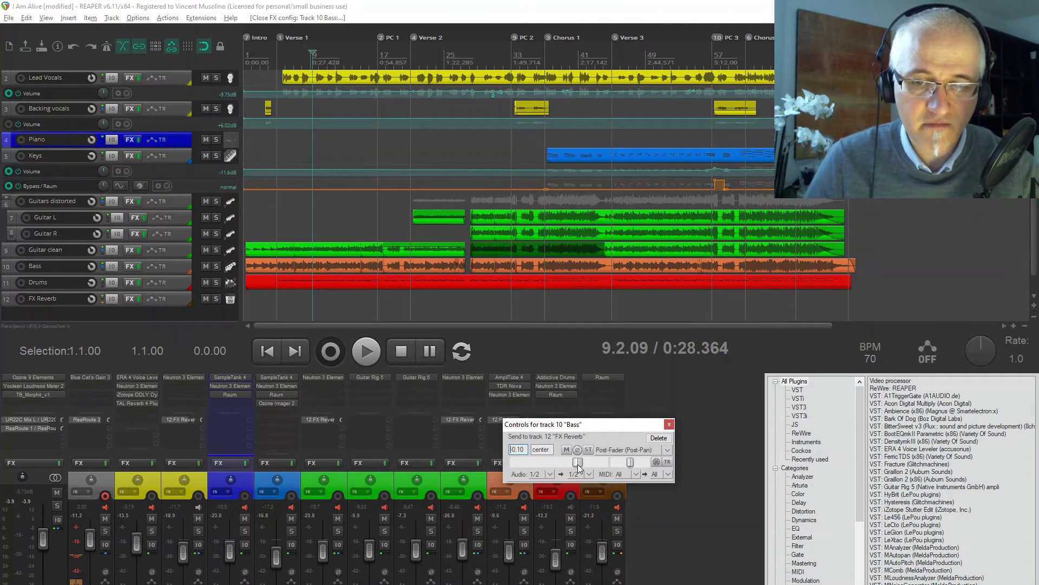
click(669, 424)
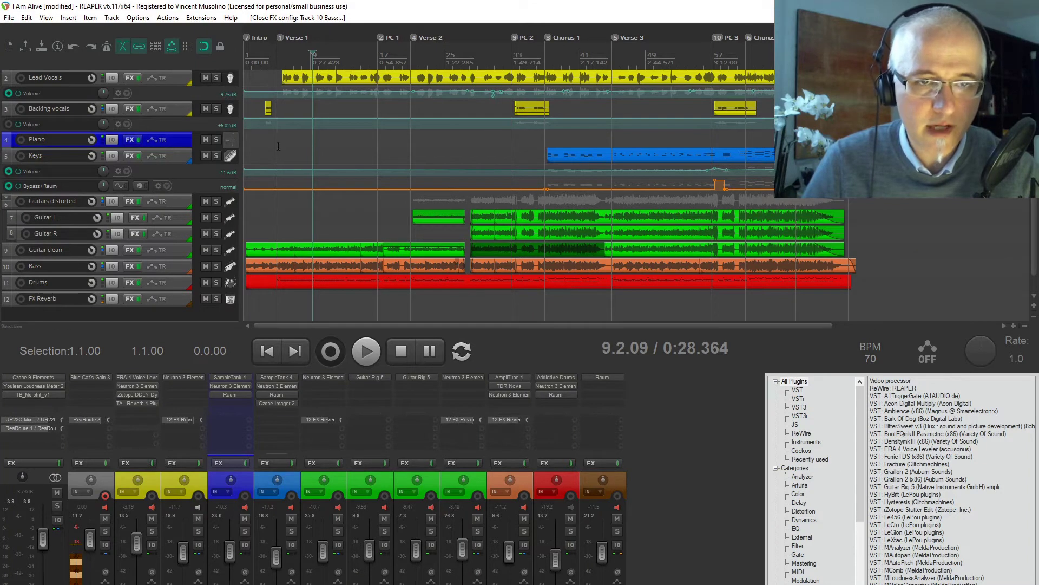
- Play the song from bar 9 and compare the Bass sound with its three plugins and FX Reverb send switched off and on
click(366, 353)
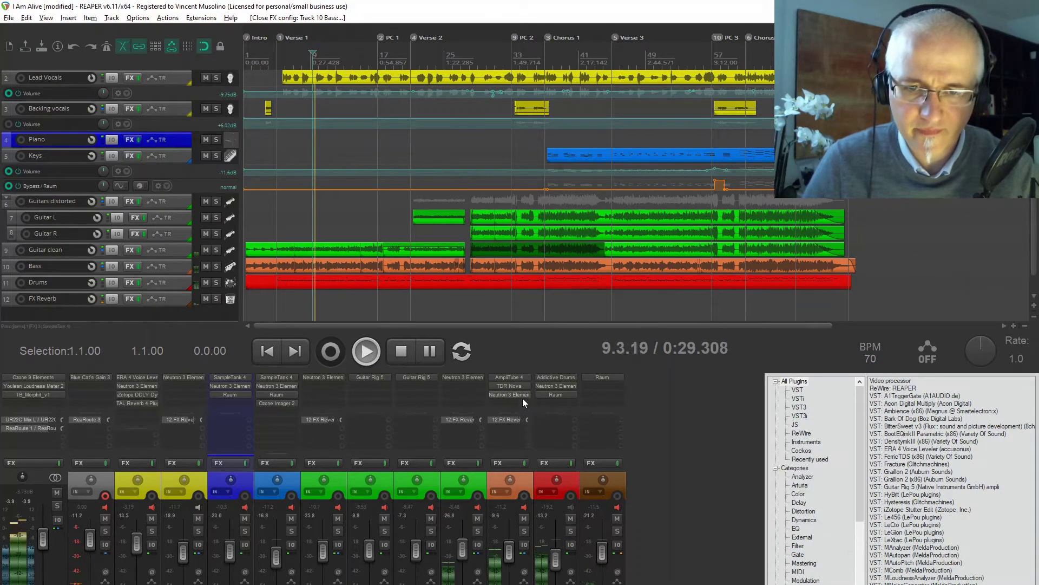
shift+click(506, 395)
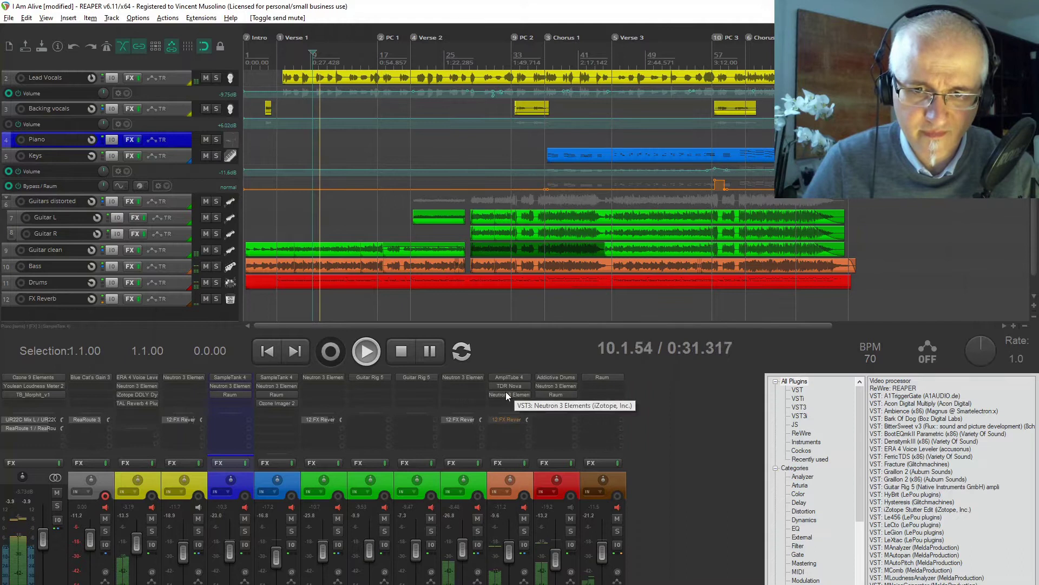
shift+click(504, 384)
shift+click(502, 377)
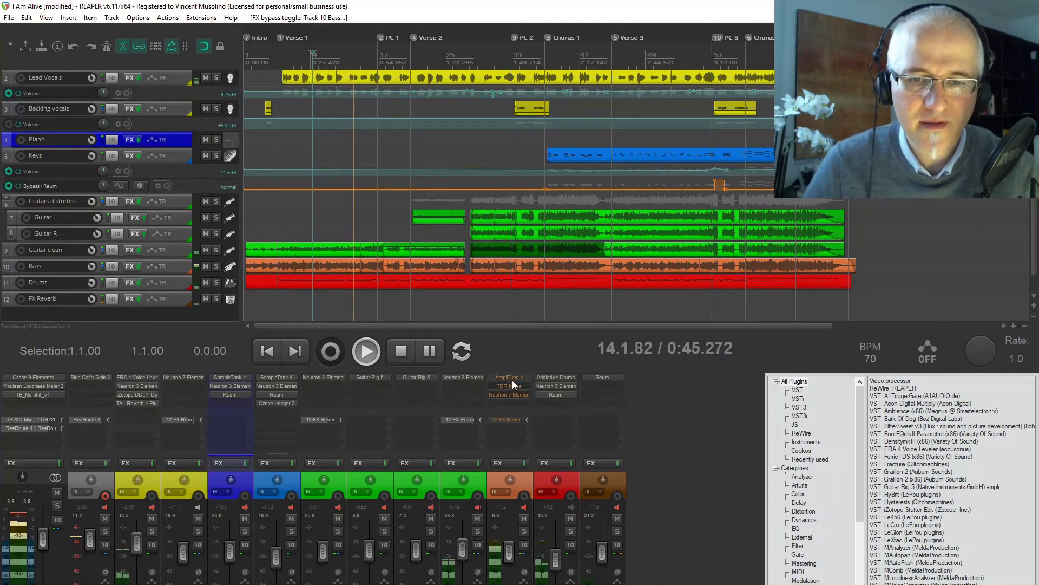
click(506, 419)
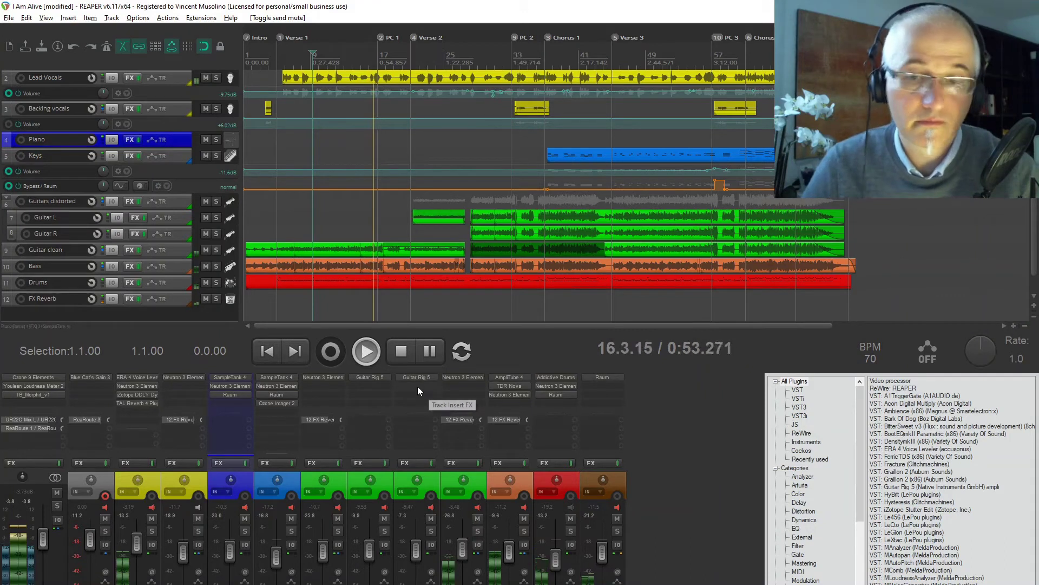
- Toggle the bypass of the Drums track's plugins during playback to compare the processed and unprocessed drums
shift+click(558, 377)
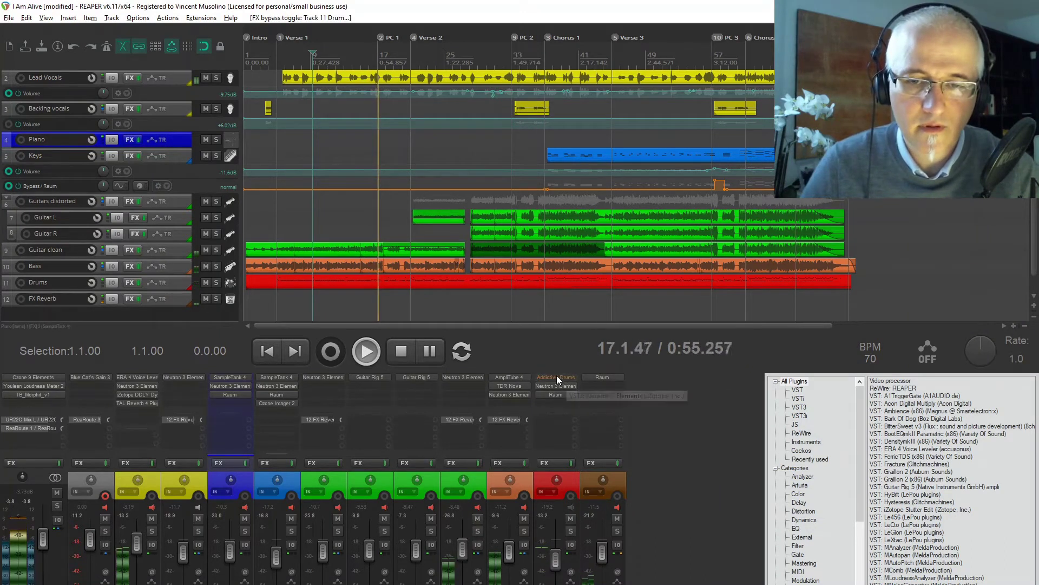
shift+click(554, 393)
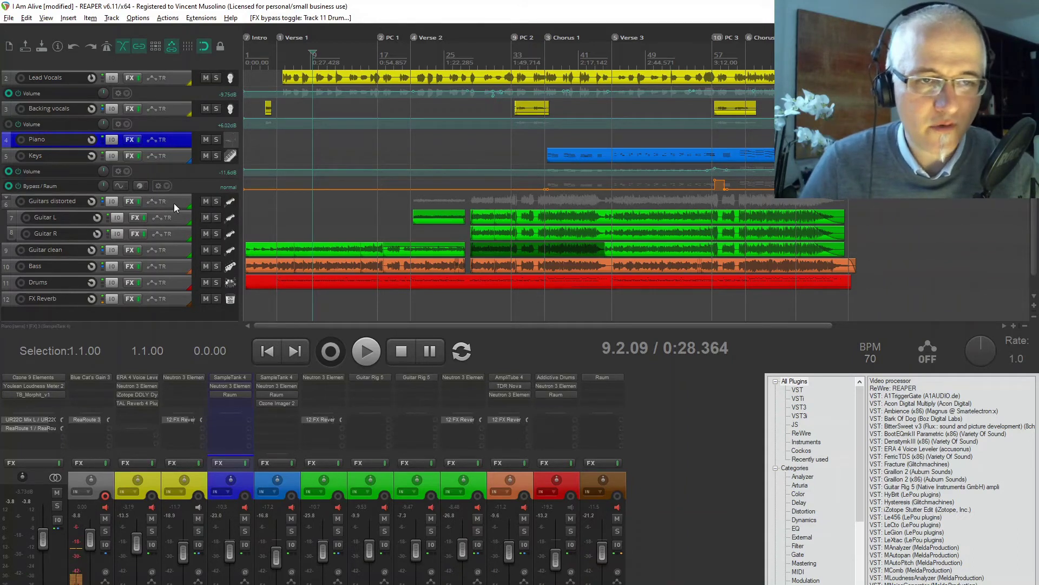
- Select the Guitar clean track and audition the song from bar 9 with Bass and Drums muted, restoring both and stopping playback
click(175, 252)
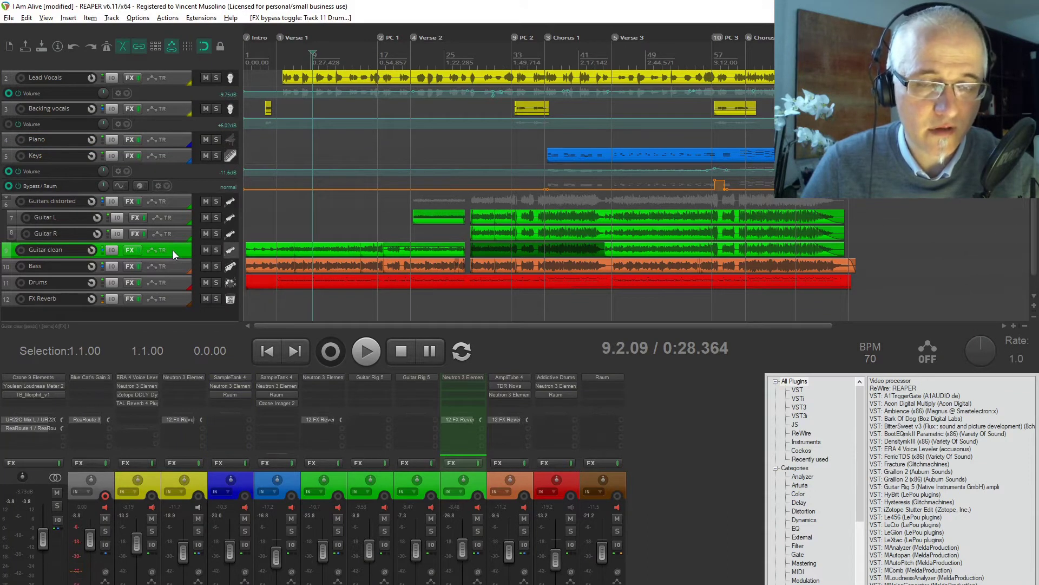
click(206, 266)
click(205, 282)
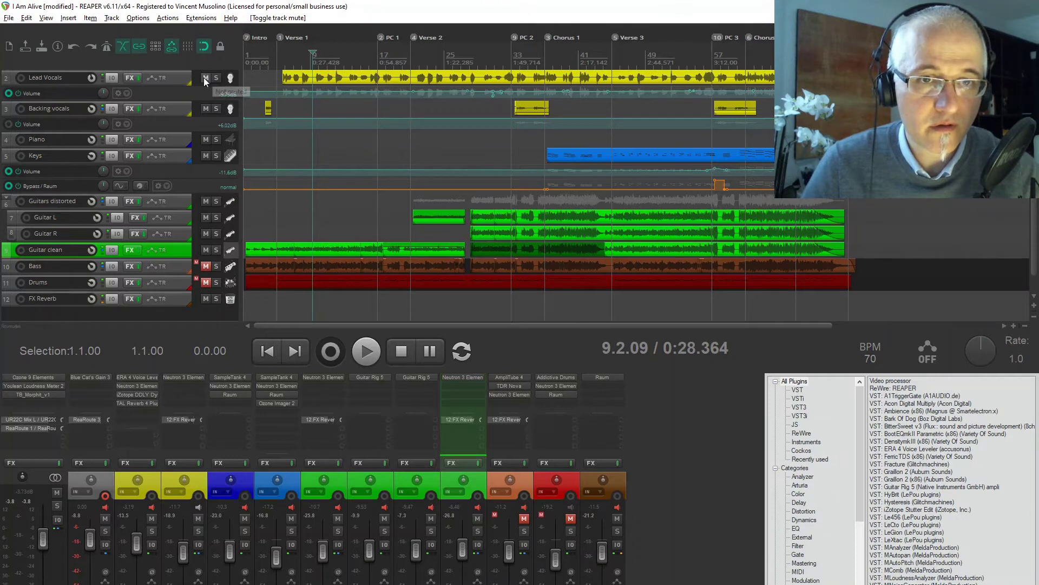
key(space)
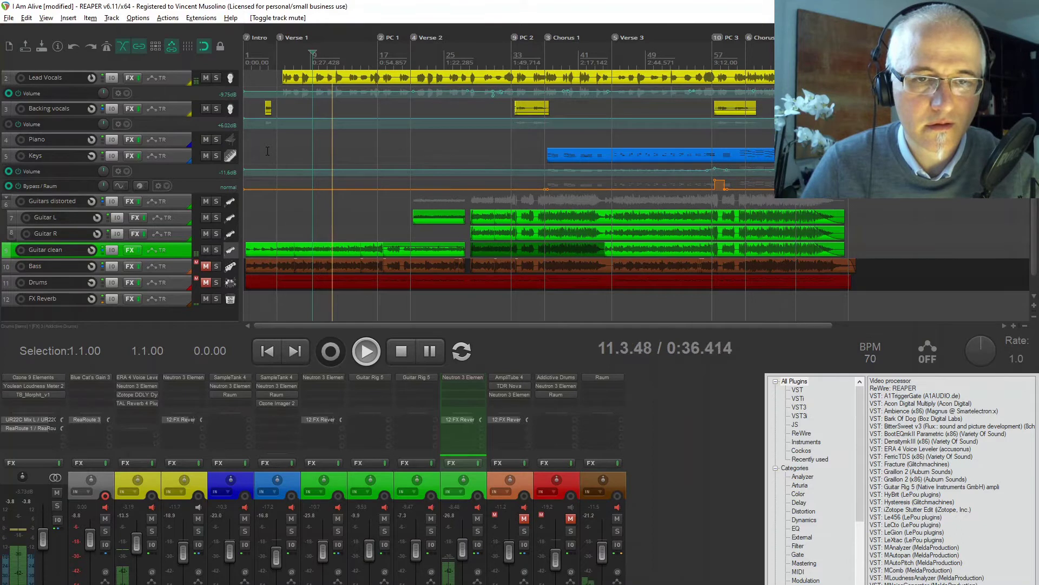
click(205, 266)
click(206, 282)
key(space)
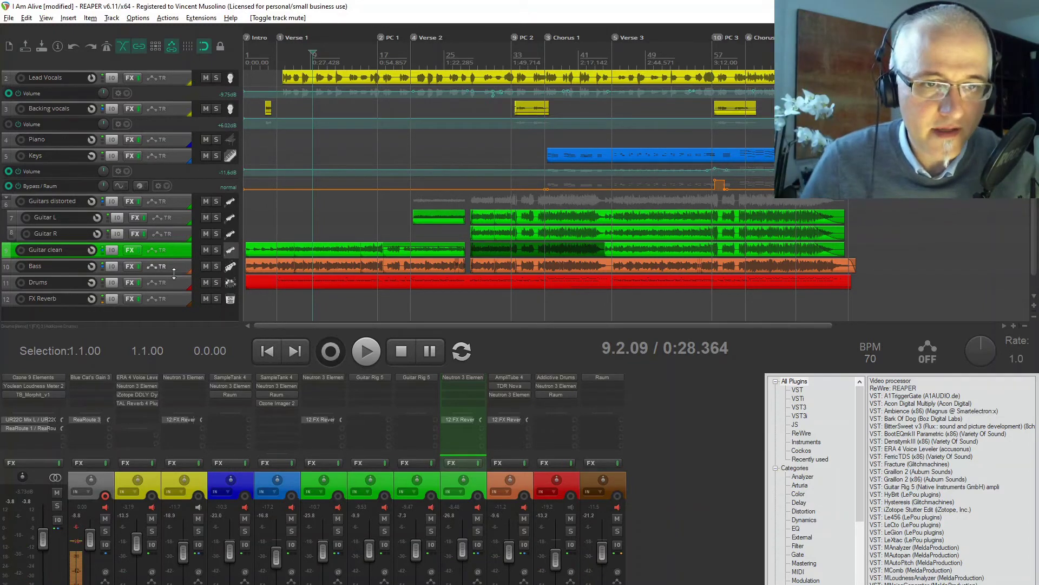
- Mute the Bass and Drums tracks again, play the song from bar 28 in Verse 2, and stop playback
click(206, 266)
click(206, 282)
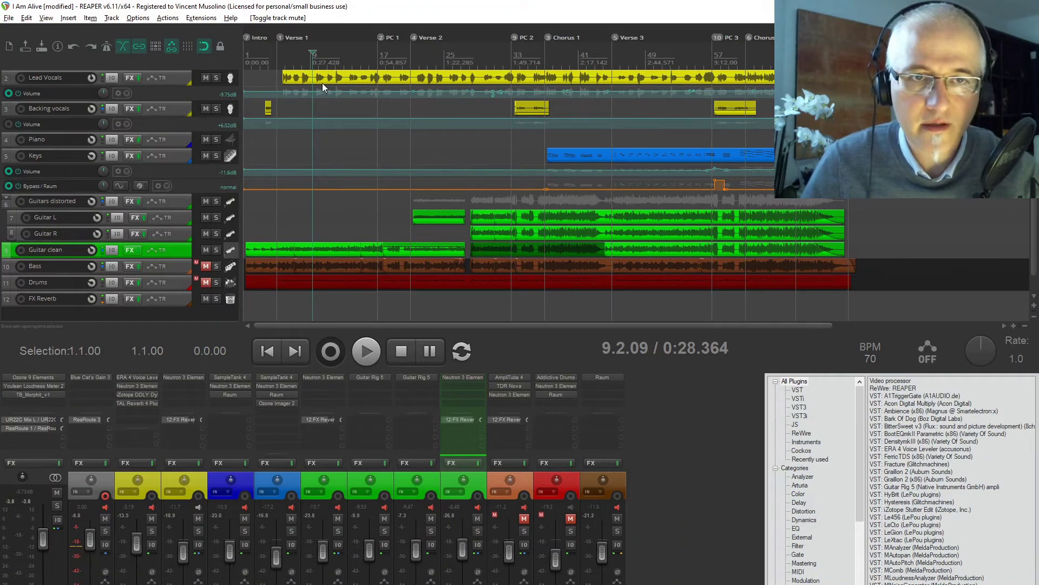
click(477, 54)
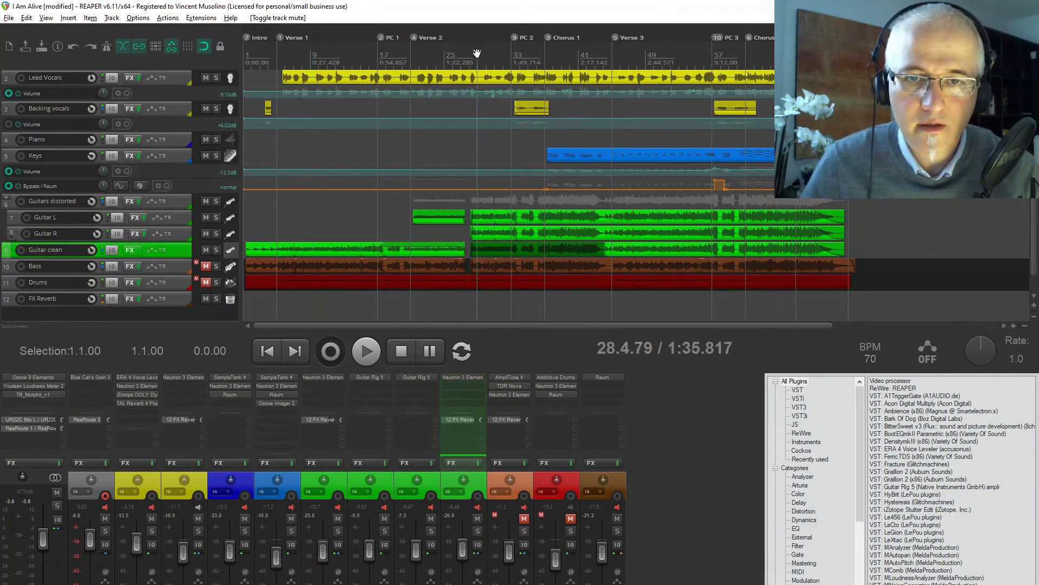
key(space)
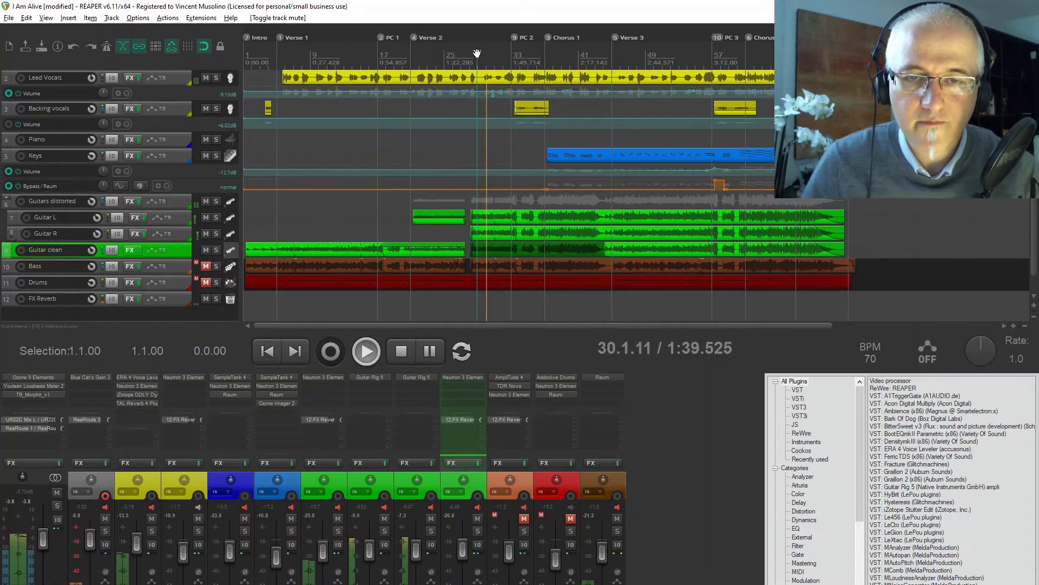
key(space)
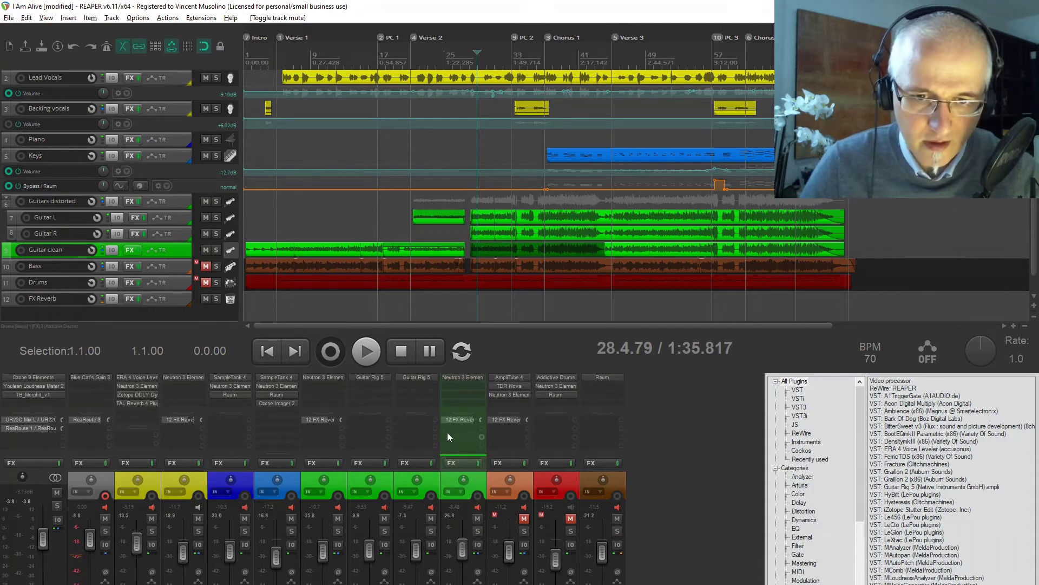
- Review the equalizer with its band 9 cut, the compressor and the exciter in Guitar clean's Neutron 3 Elements, and close the plugin
click(460, 379)
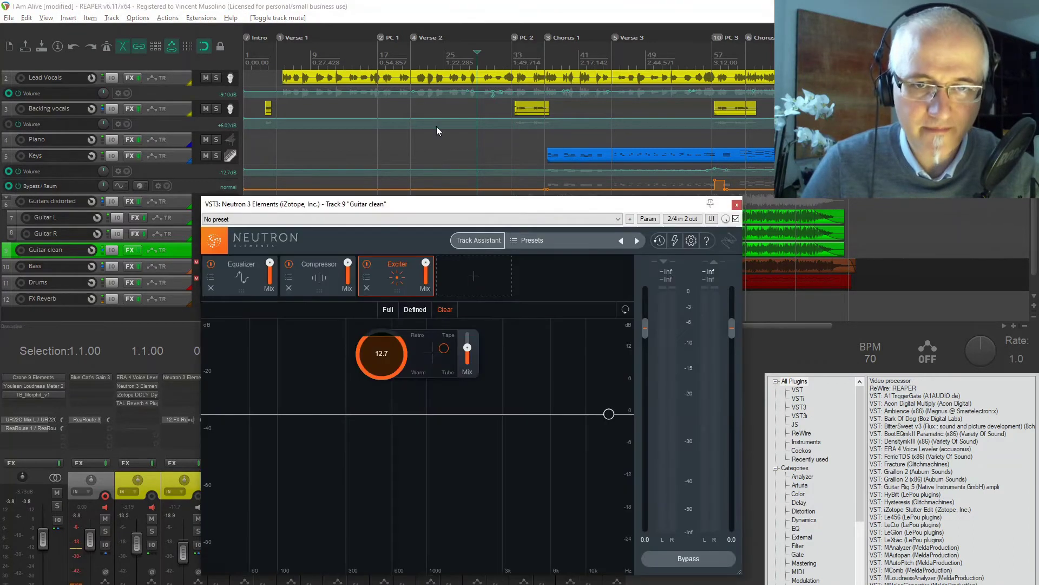
click(228, 278)
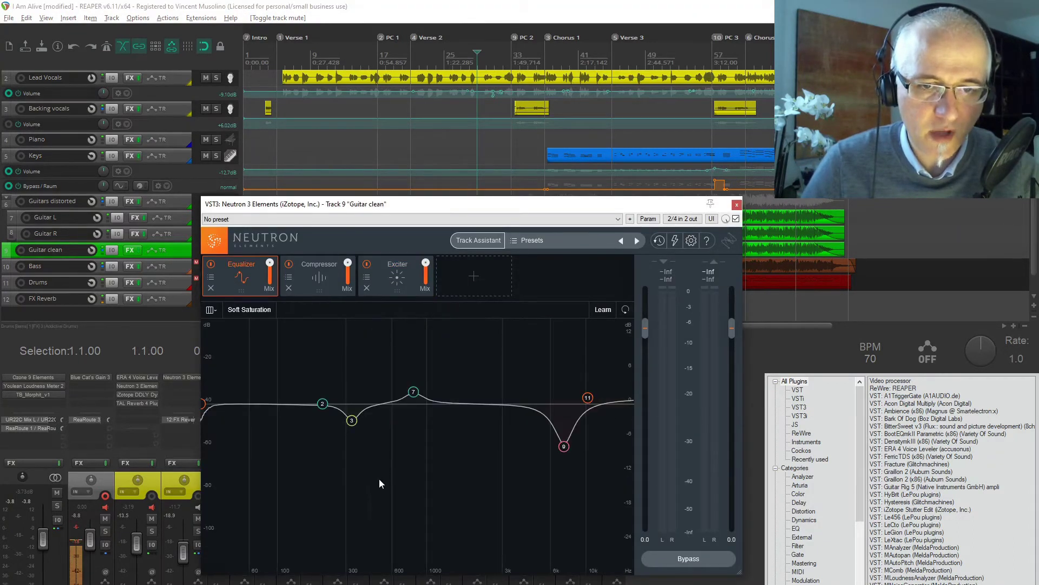
click(564, 447)
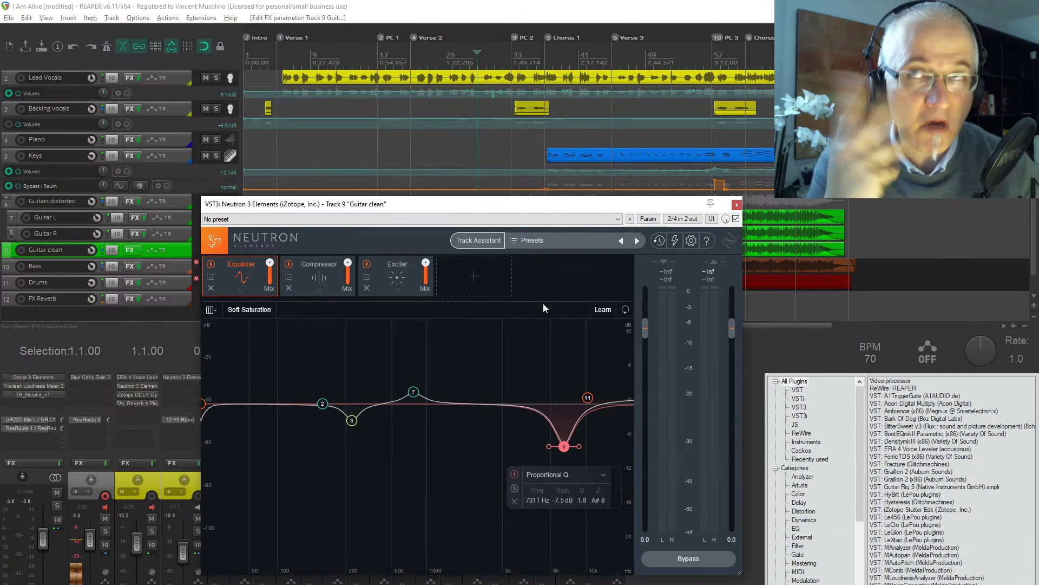
click(309, 280)
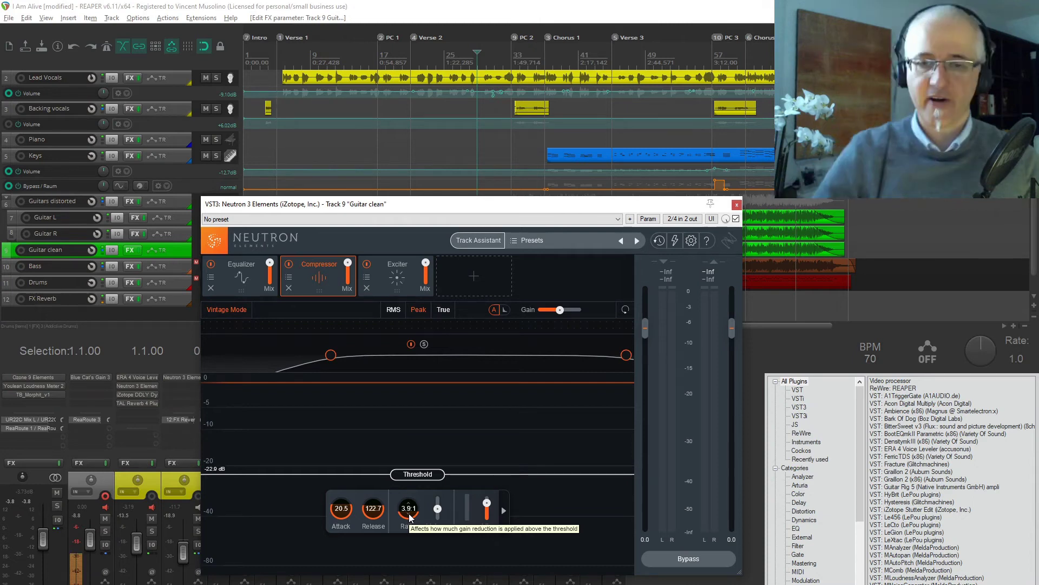
click(387, 274)
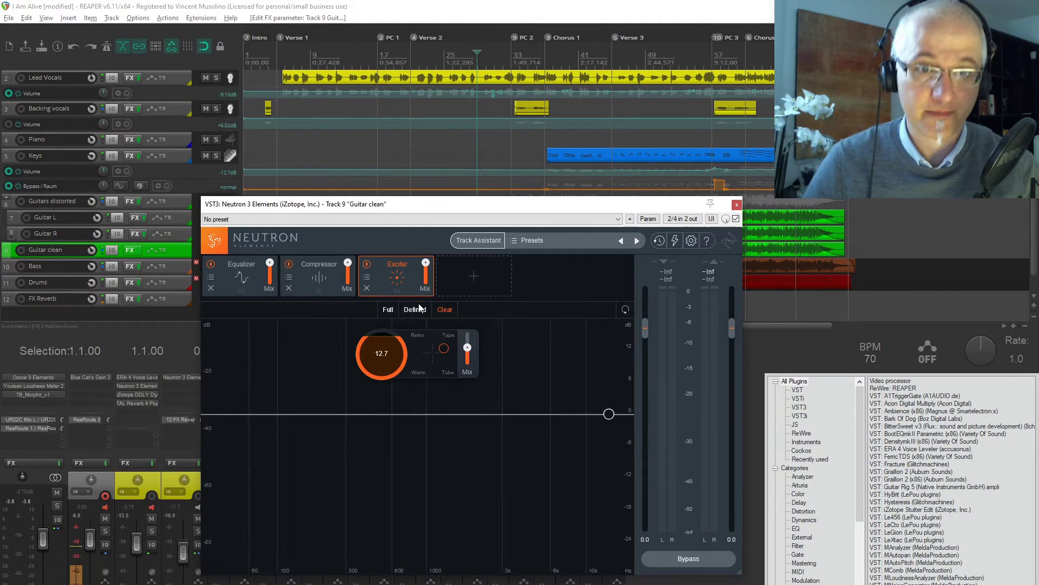
click(737, 205)
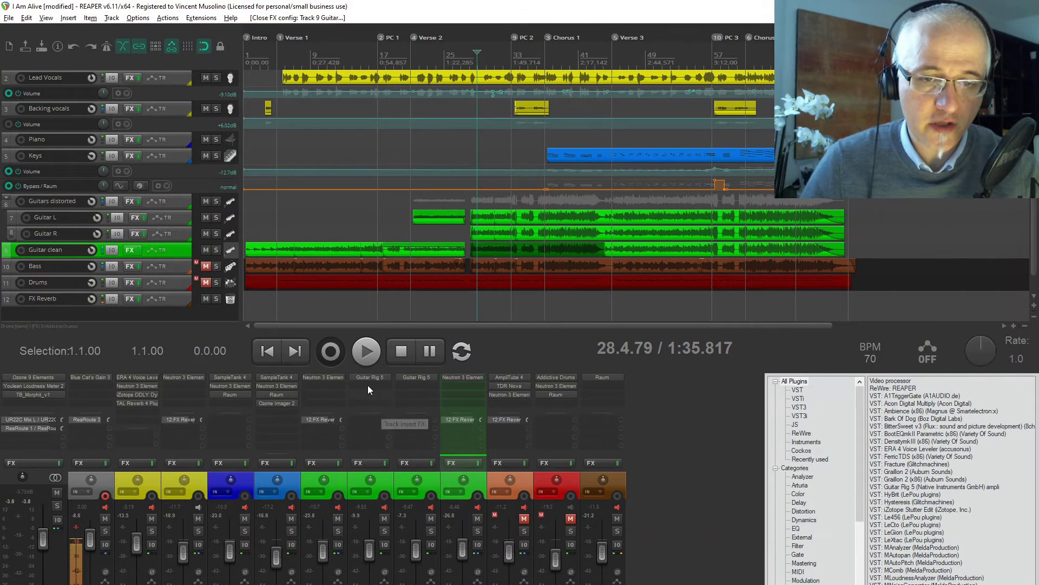
- Inspect Guitar L's Guitar Rig 5 preset, and play from bar 28 comparing Guitar L and Guitar R with Guitar Rig 5 bypassed and active
click(368, 385)
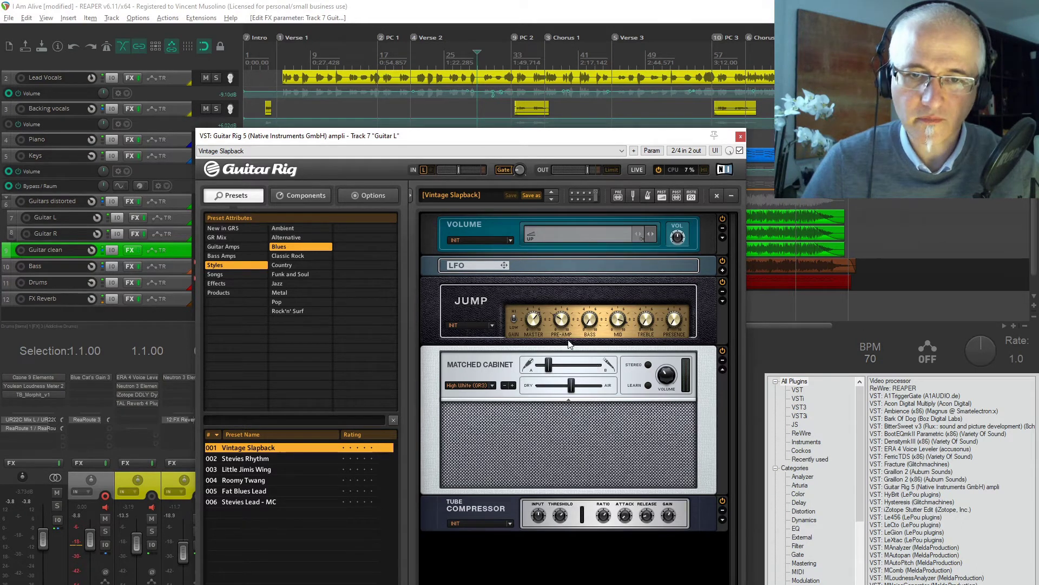
key(Escape)
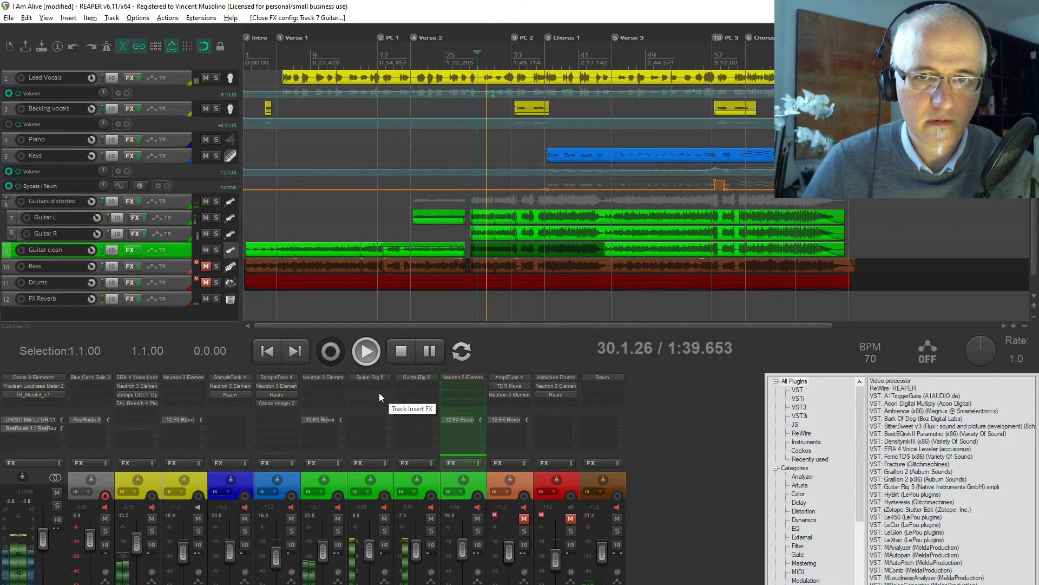
ctrl+click(403, 376)
ctrl+click(368, 377)
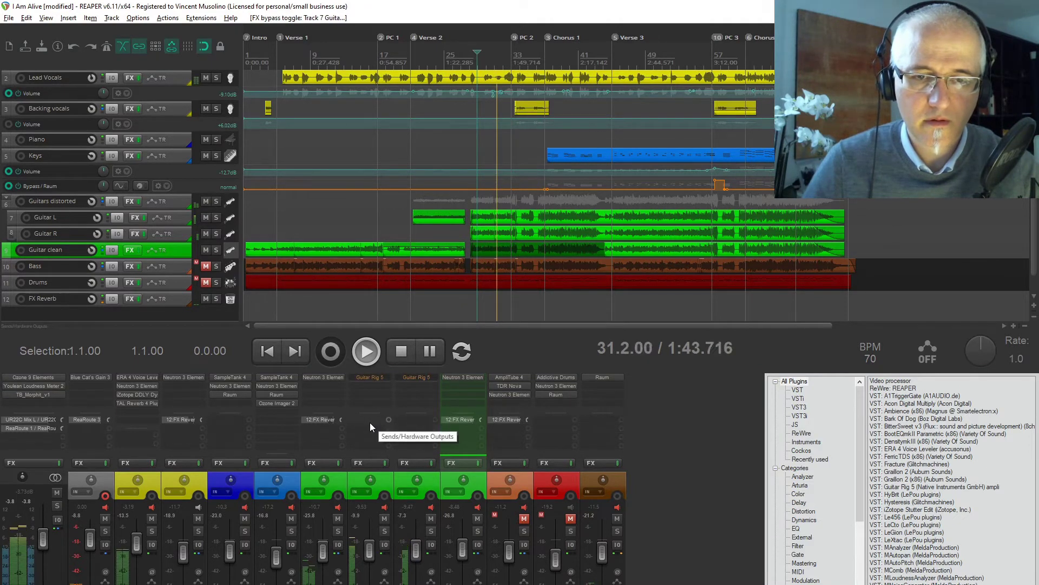
ctrl+click(368, 377)
ctrl+click(421, 377)
key(space)
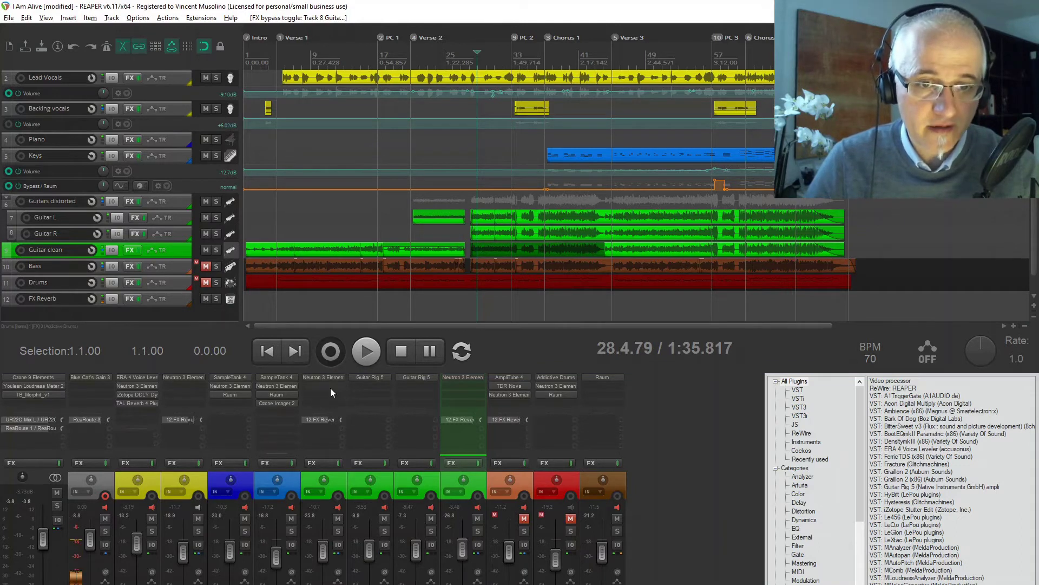
- Review the equalizer curve and its band 9 cut in the Guitars distorted folder's Neutron 3 Elements, and close the plugin
mouse_move(324, 551)
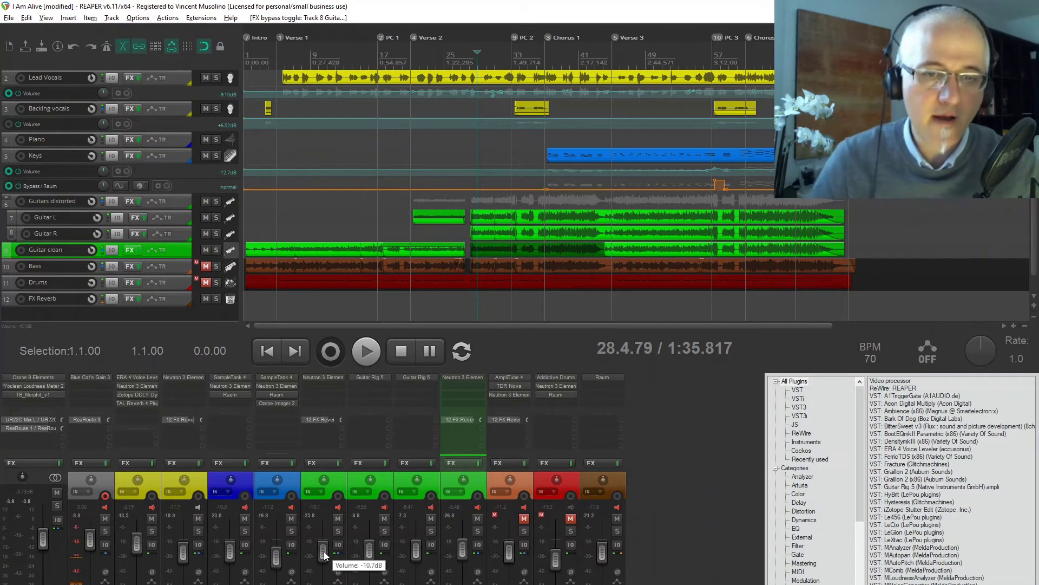
click(317, 378)
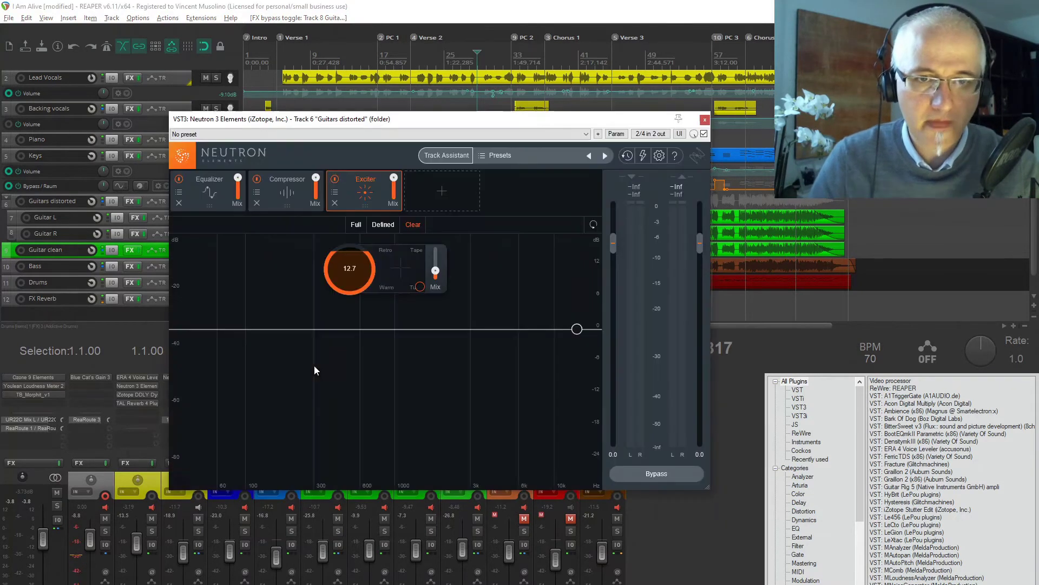
click(194, 183)
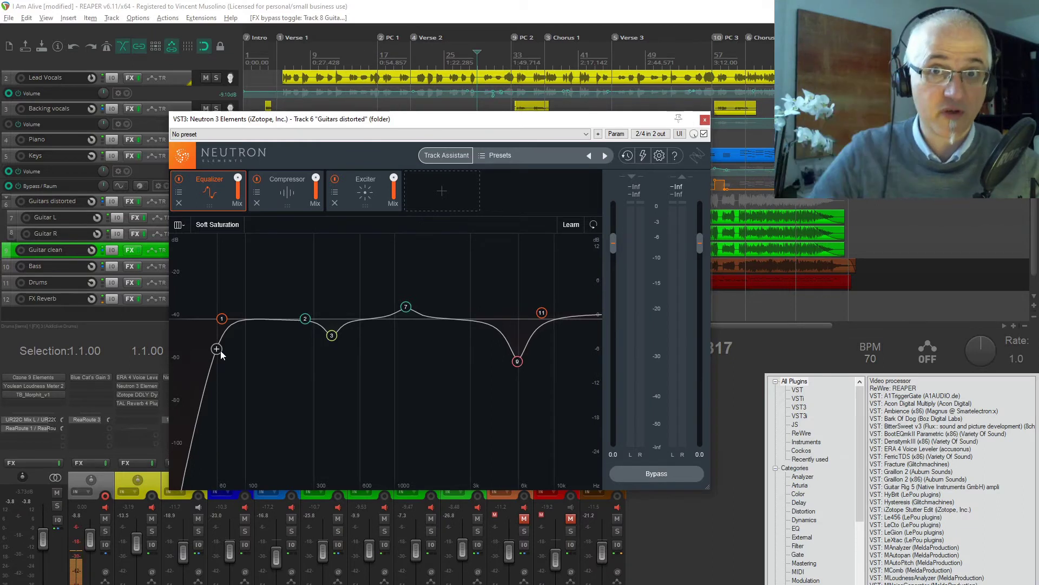
click(516, 362)
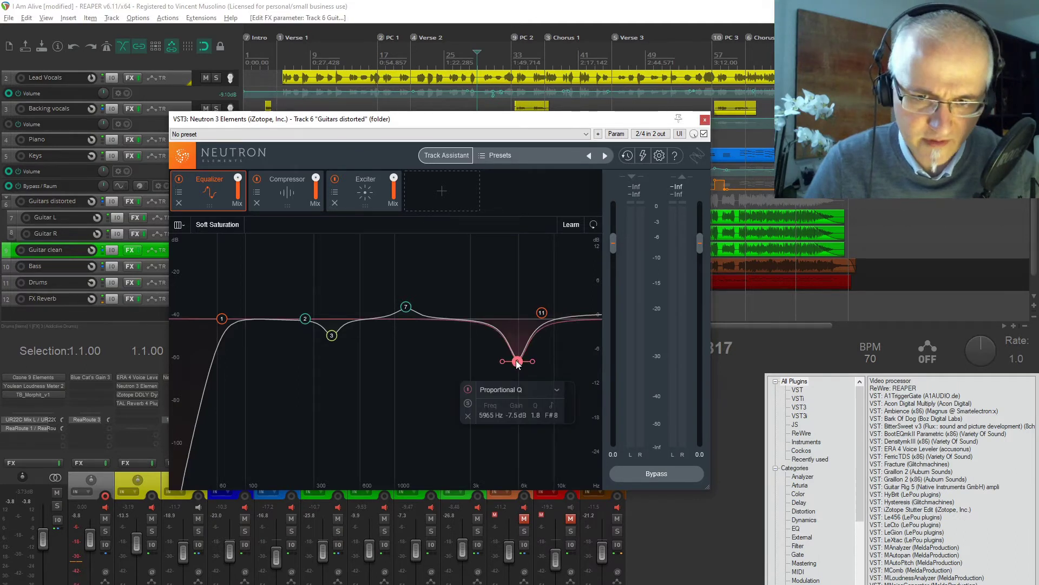
click(705, 119)
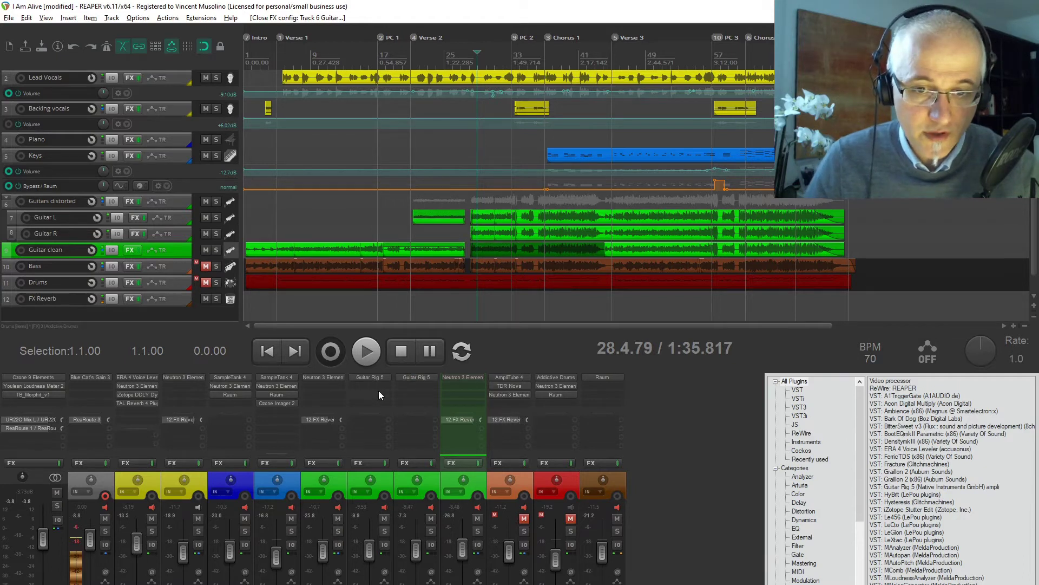
- Check the send controls to FX Reverb for the Guitar clean track and the Guitars distorted folder, closing each window
click(456, 420)
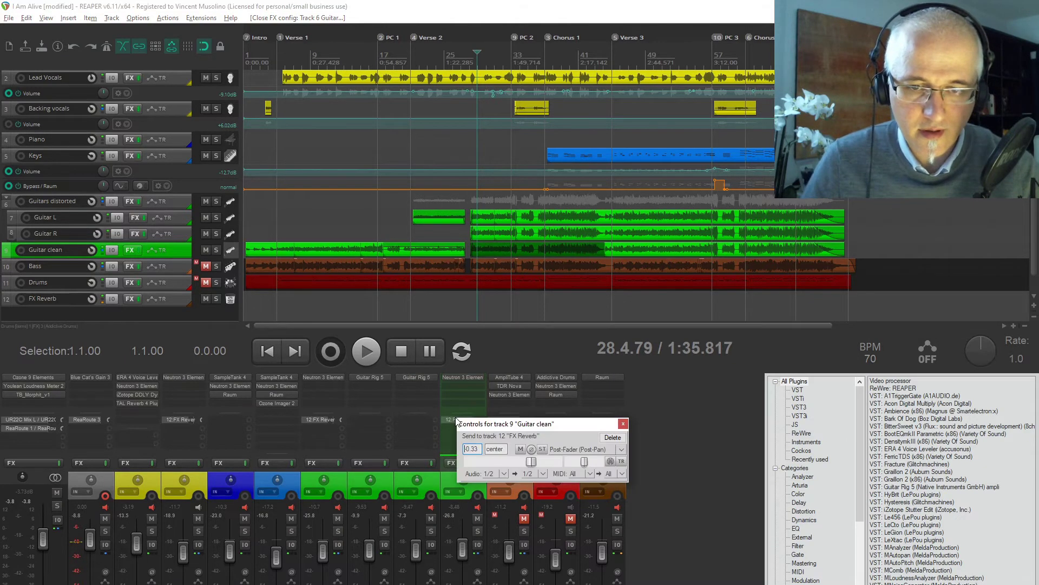
click(623, 423)
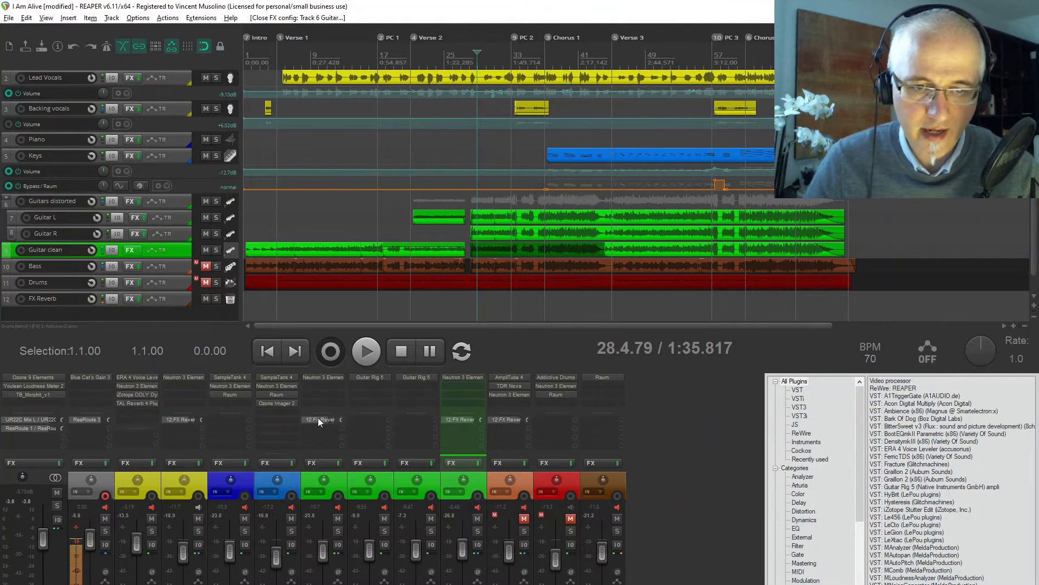
click(319, 419)
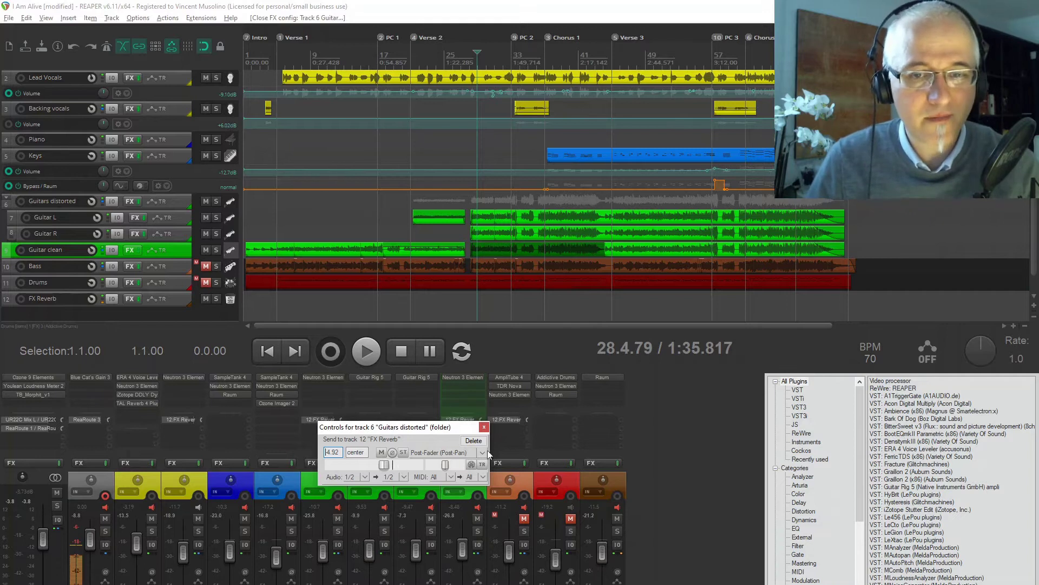
click(484, 427)
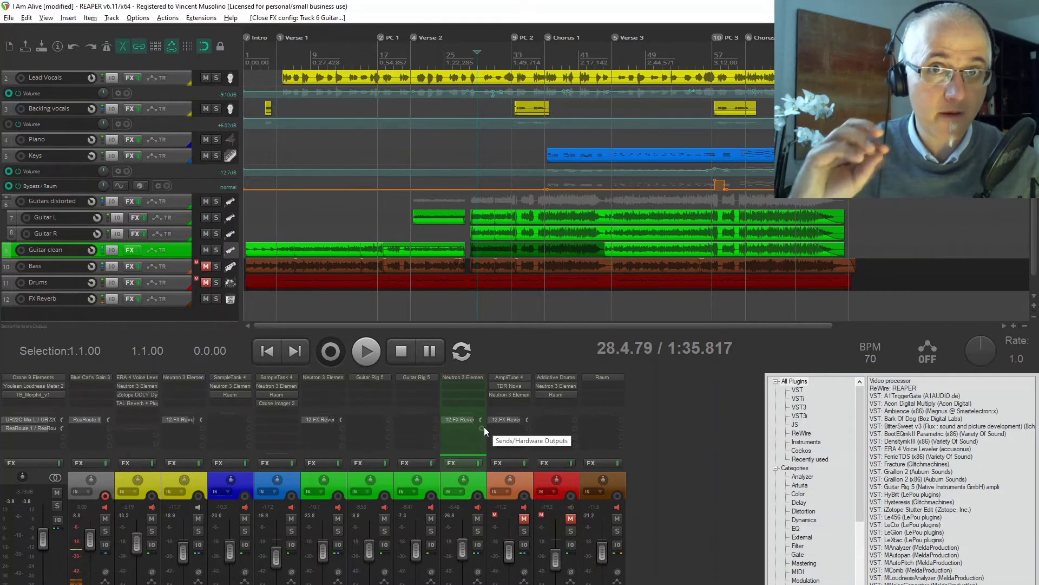
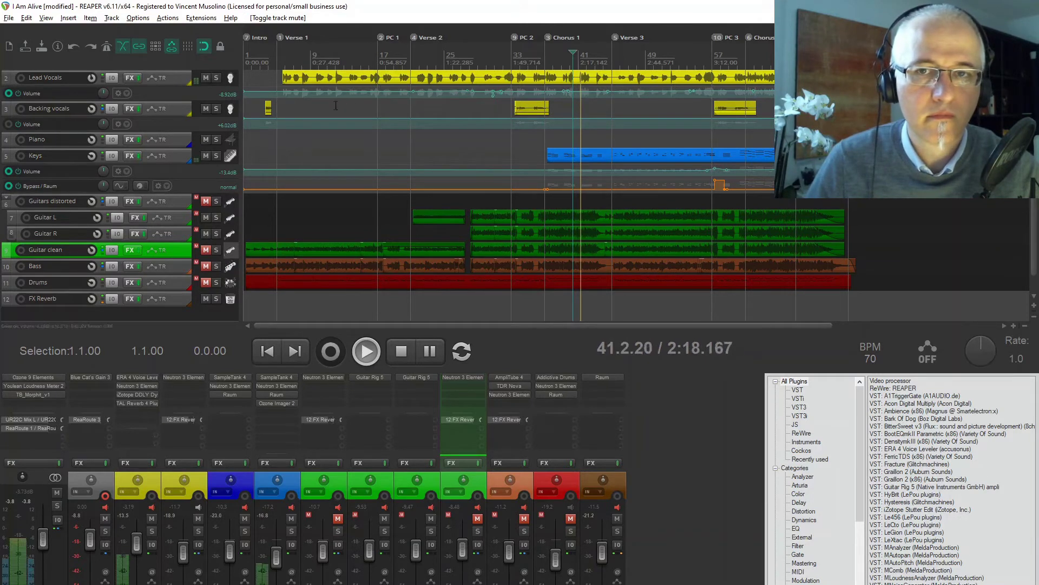
- Stop playback, open the first part's instrument list in the Keys track's SampleTank 4, play a few test notes, and close the plugin
click(400, 351)
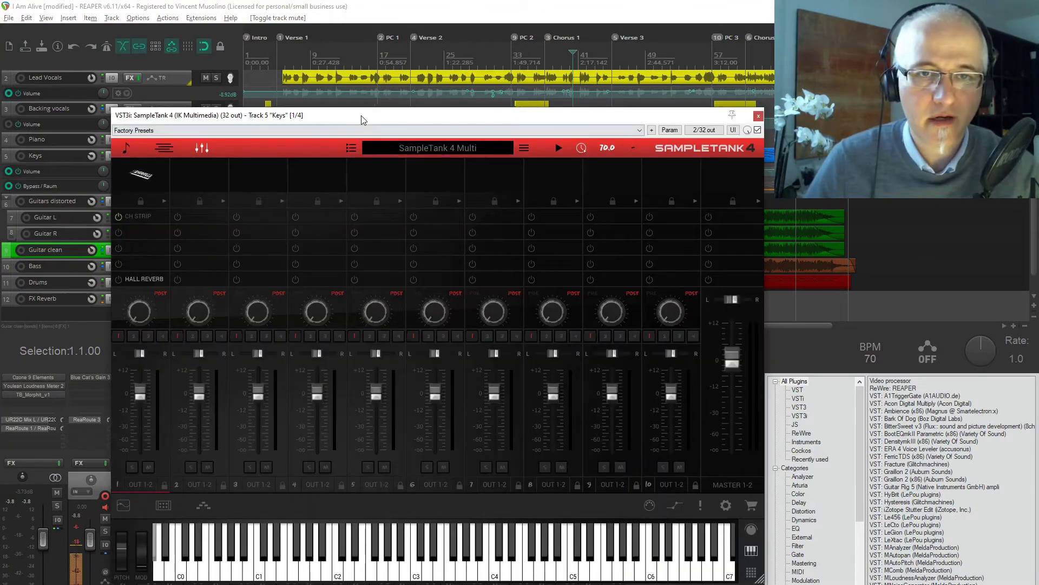
drag(362, 116, 469, 102)
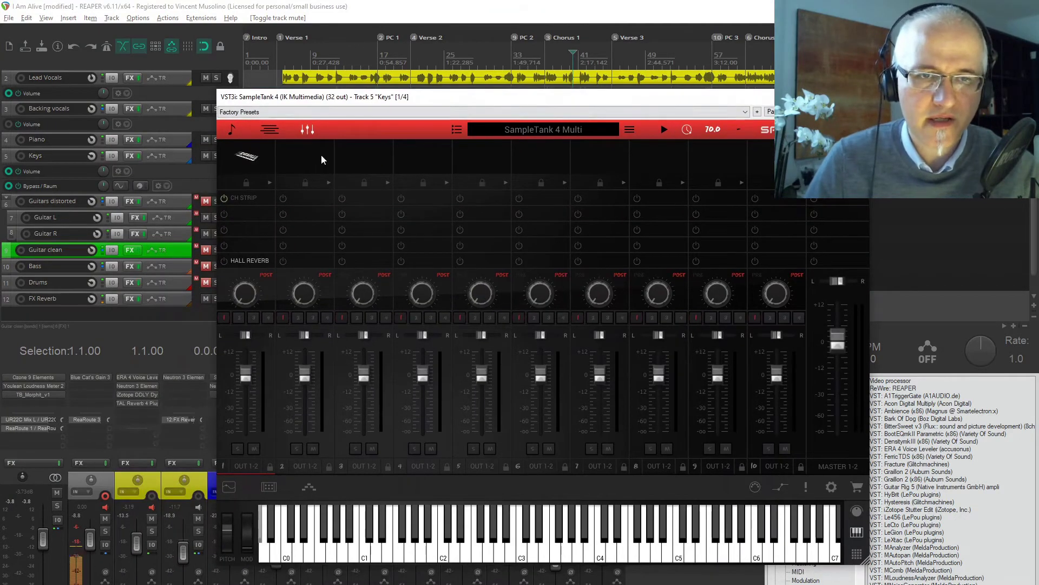
click(251, 157)
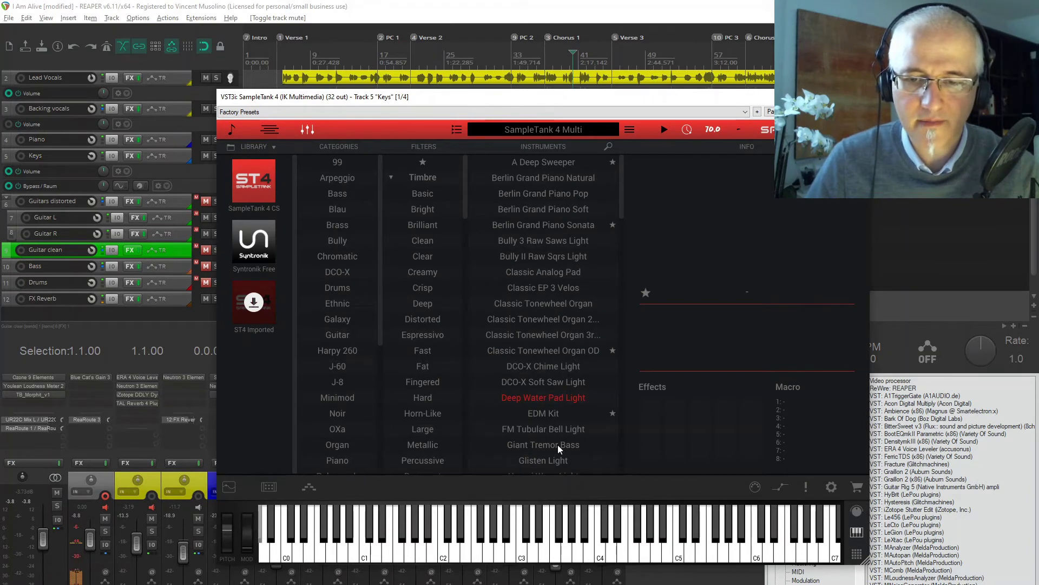
click(555, 561)
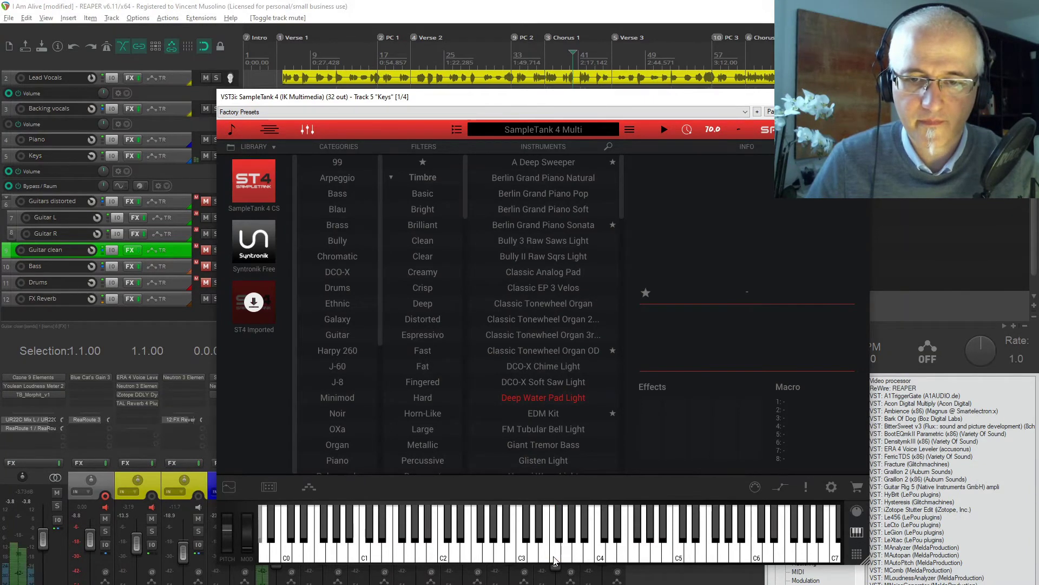
click(568, 561)
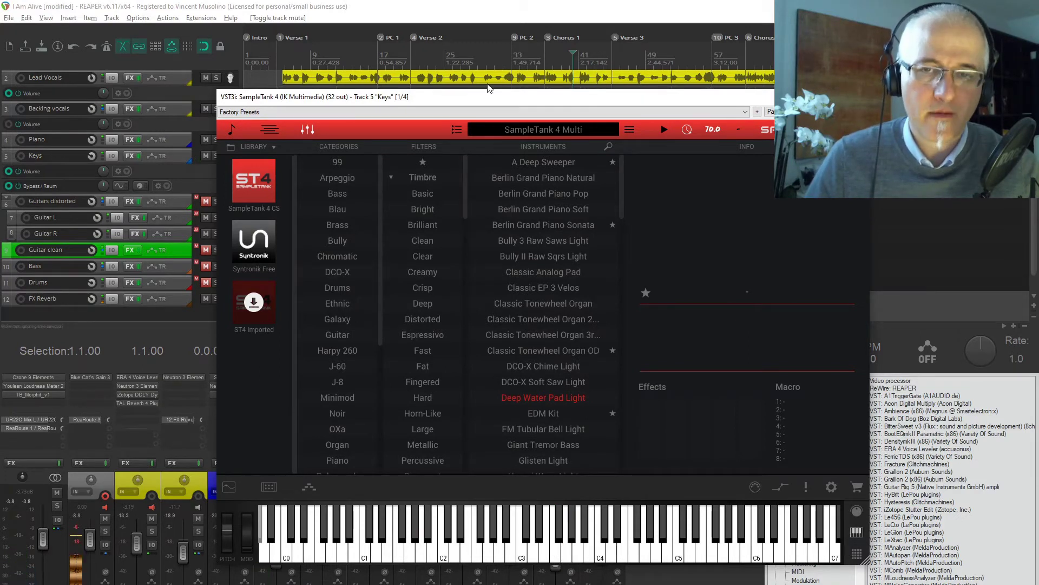
key(Escape)
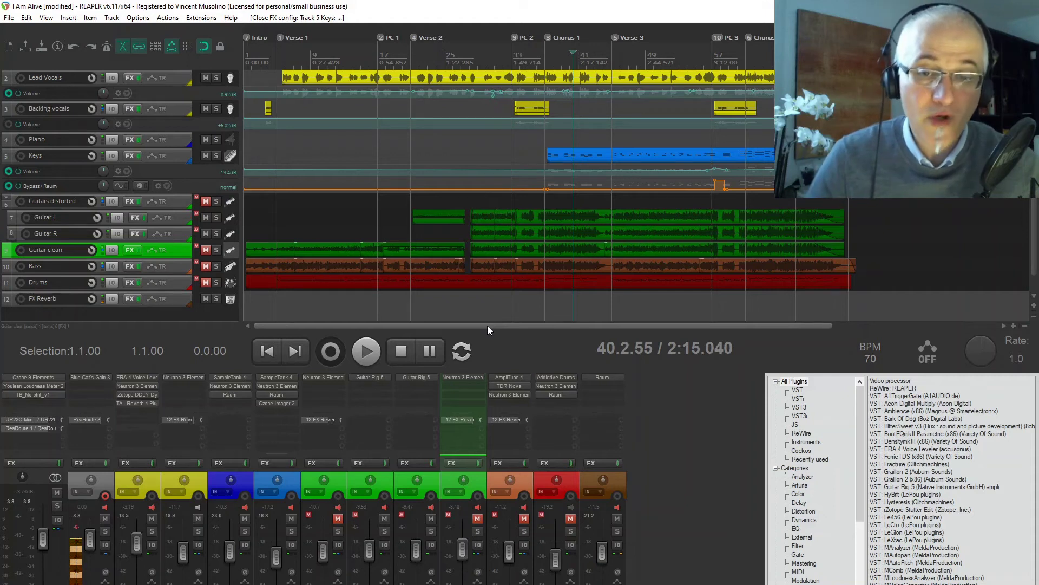
- Reopen Keys' SampleTank 4 to play notes around C2 and C3, close it, and audition the song from bar 40
click(295, 377)
click(453, 538)
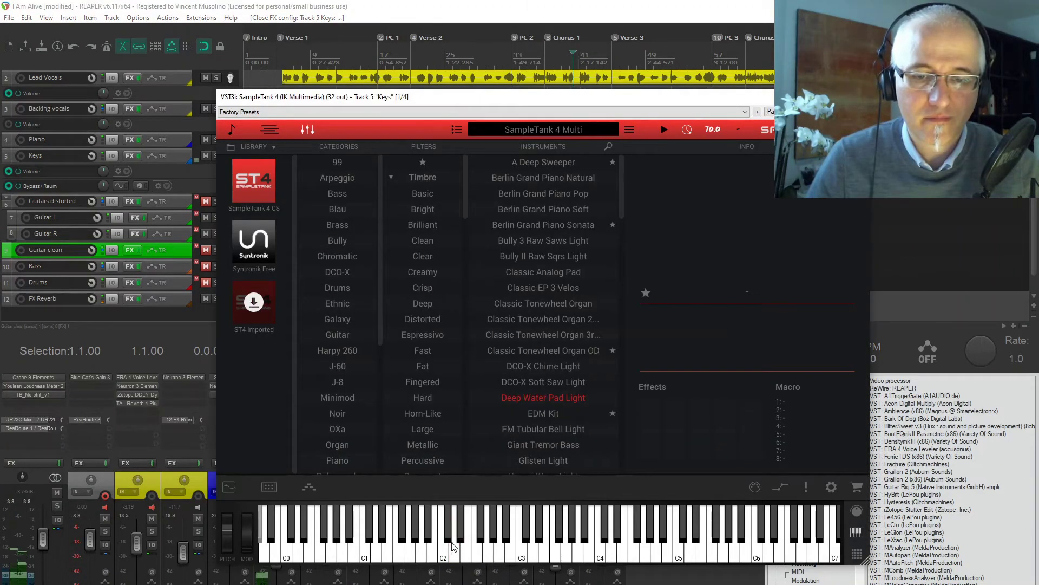
mouse_move(451, 546)
mouse_down()
mouse_move(522, 554)
mouse_move(498, 552)
mouse_up()
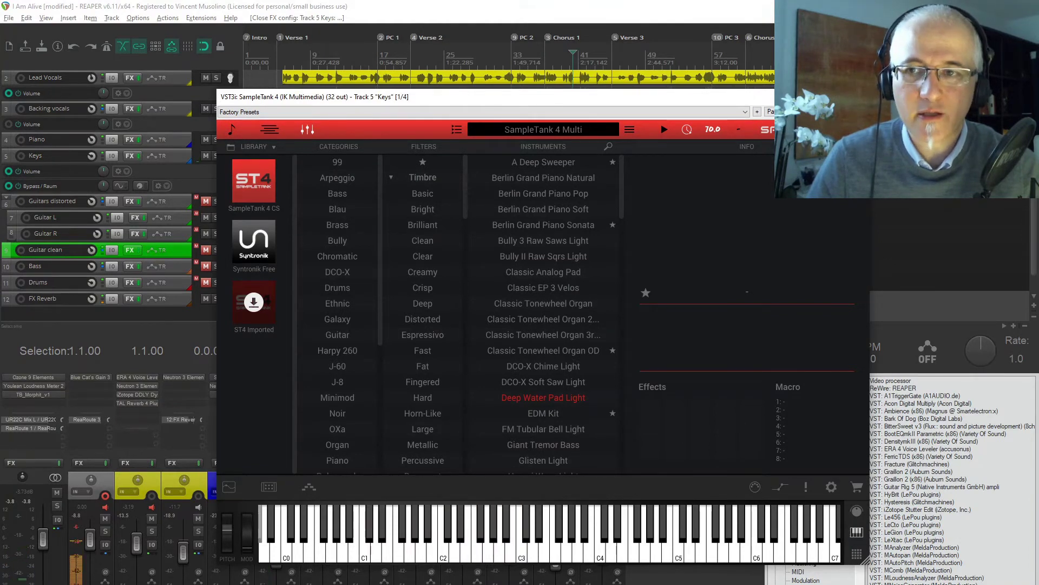
click(865, 97)
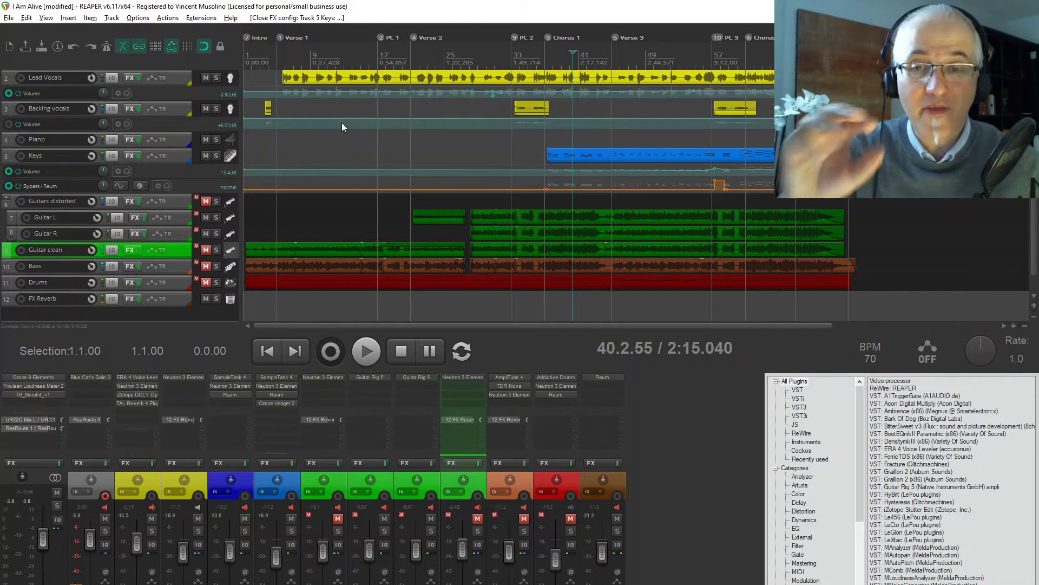
key(space)
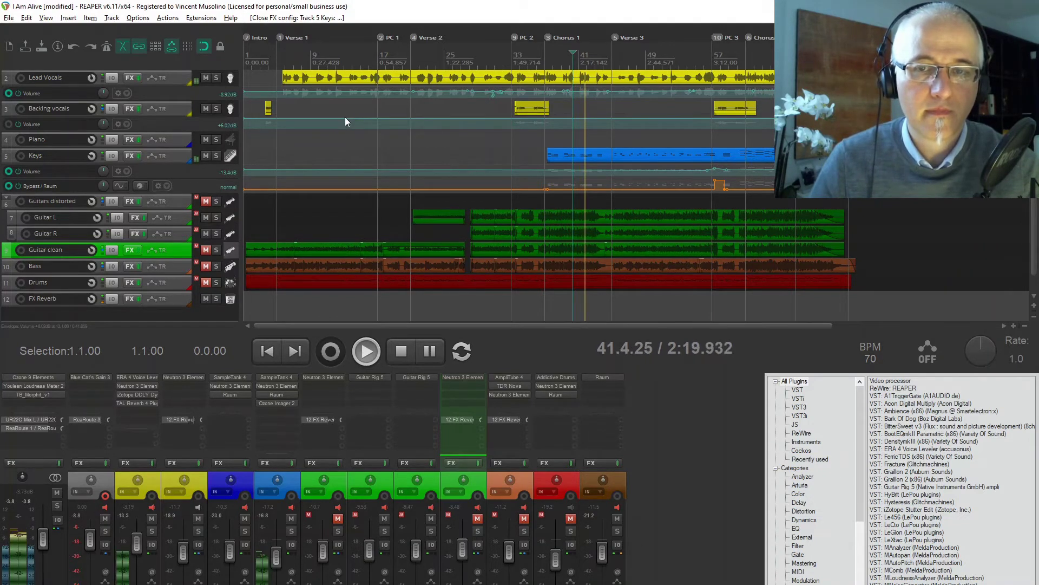
key(space)
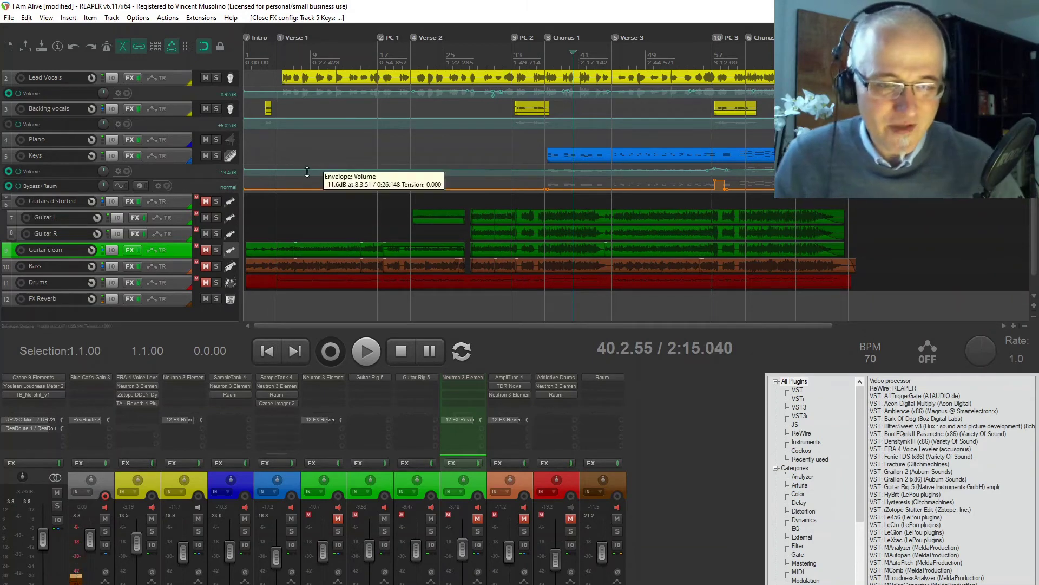
- Review the equalizer's band 7 boost and the compressor settings in the Keys track's Neutron 3 Elements, and close the plugin
click(274, 387)
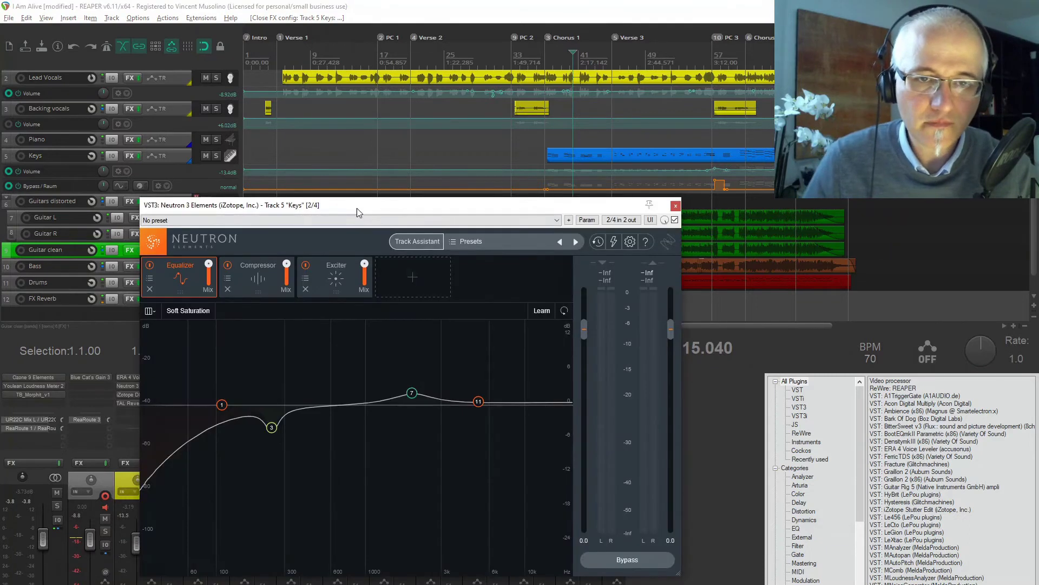
drag(357, 208, 446, 135)
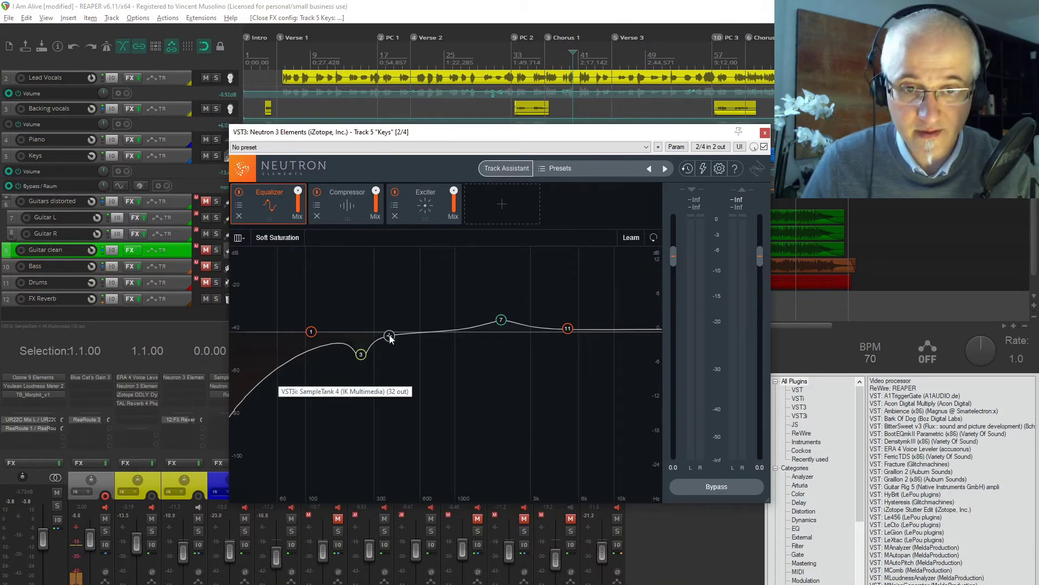
click(501, 320)
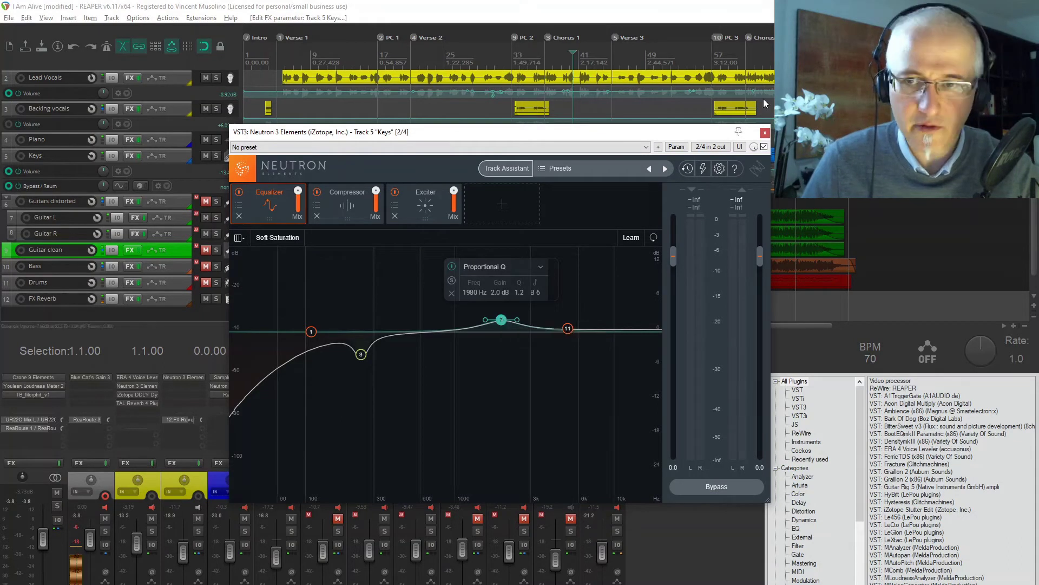
click(345, 193)
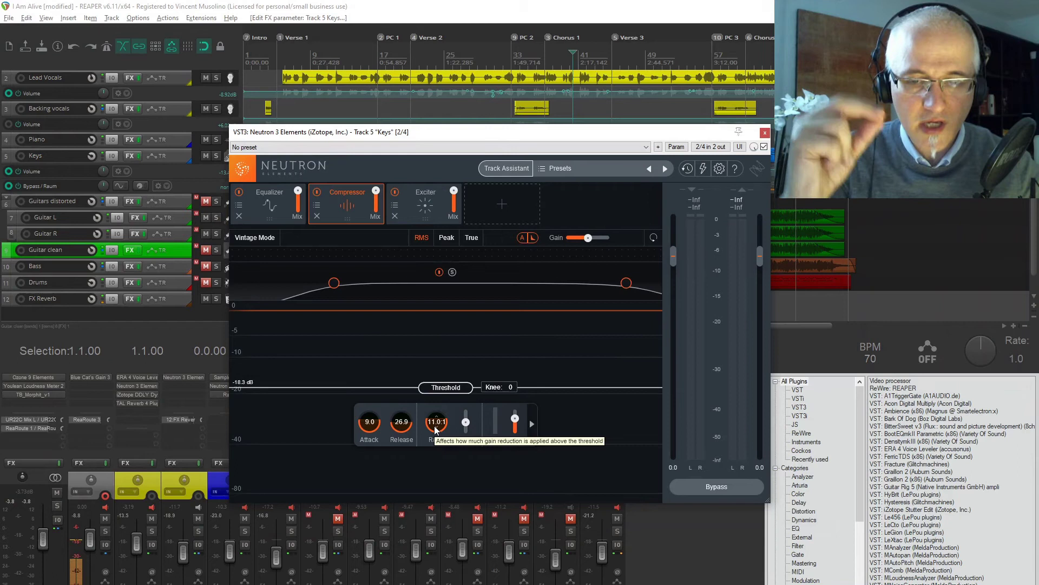
key(Escape)
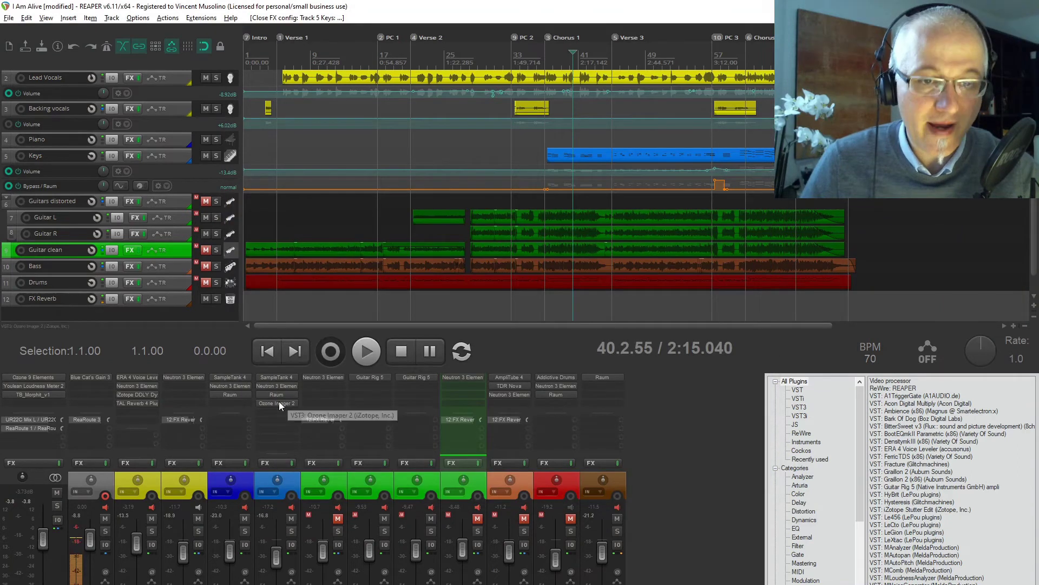
- During playback from bar 40, narrow the width in Keys' Ozone Imager 2 to about -1% and widen it again, closing the plugin and stopping playback
drag(215, 33, 501, 271)
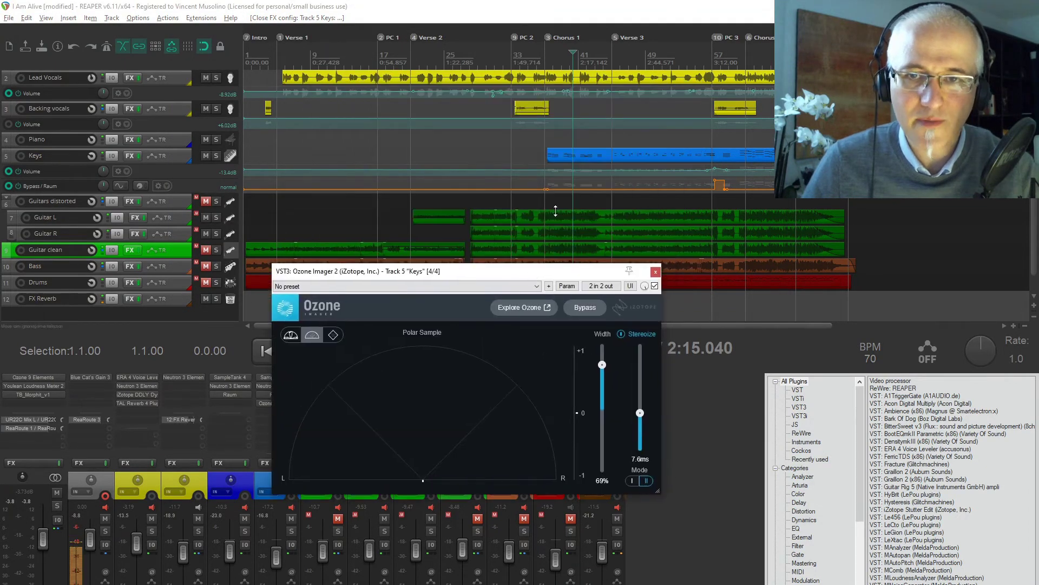
drag(602, 366, 600, 410)
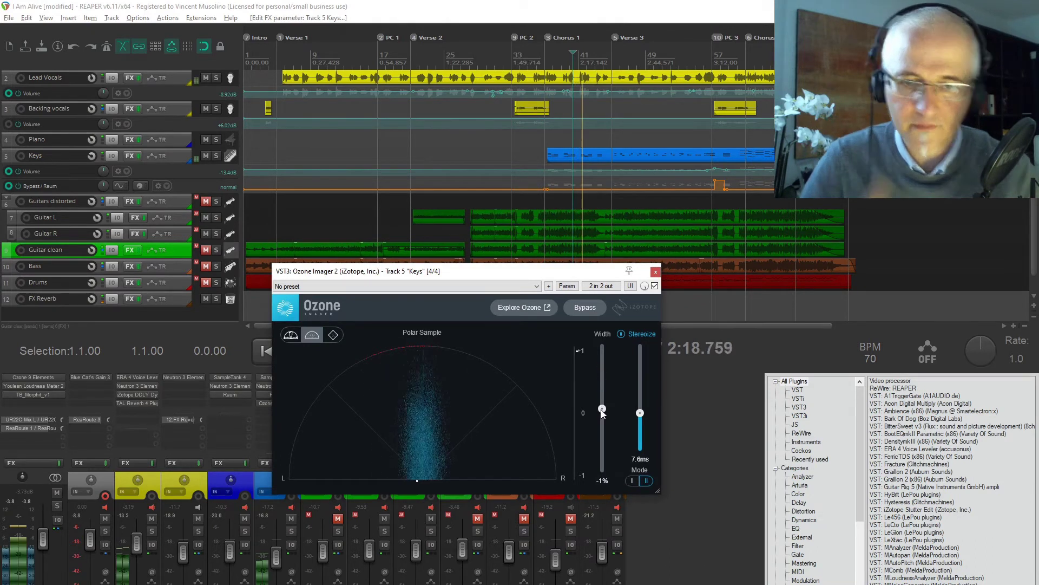
drag(602, 410, 601, 372)
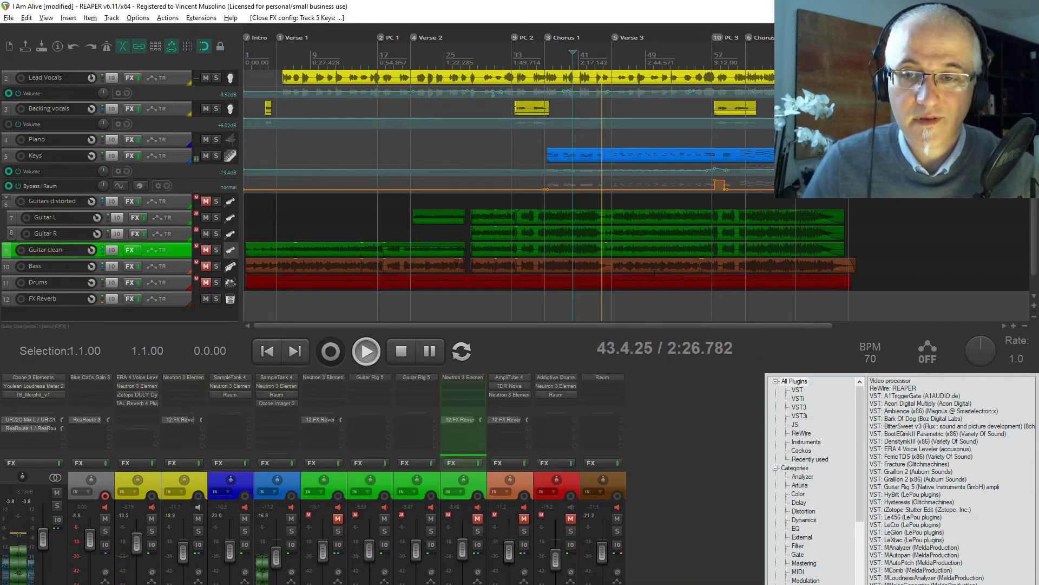
click(655, 271)
key(space)
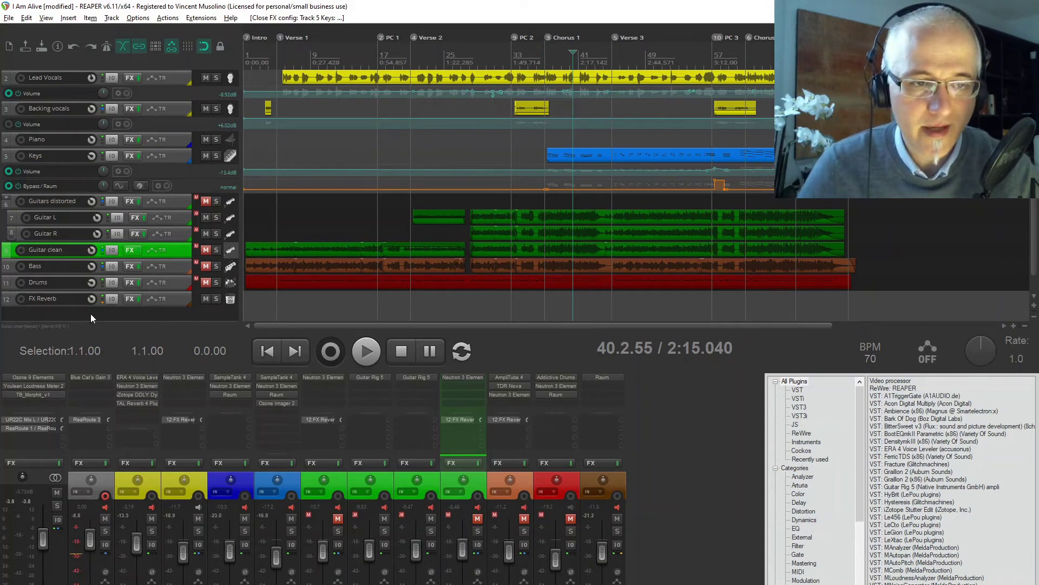
- Unmute Guitars distorted, Guitar clean, Bass and Drums, and switch the master output between mono and stereo, playing the full mix from bar 40
click(55, 476)
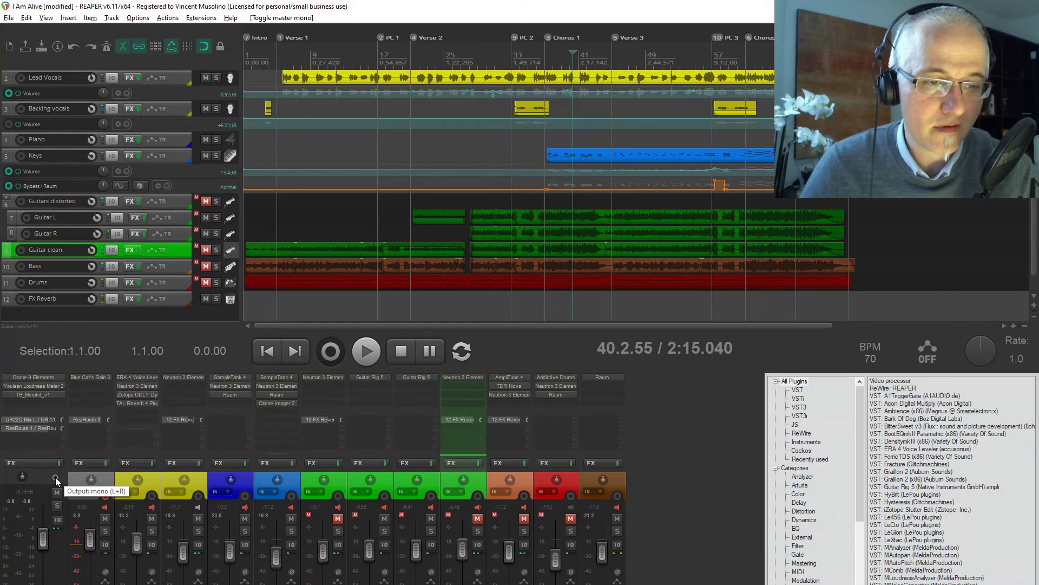
click(55, 476)
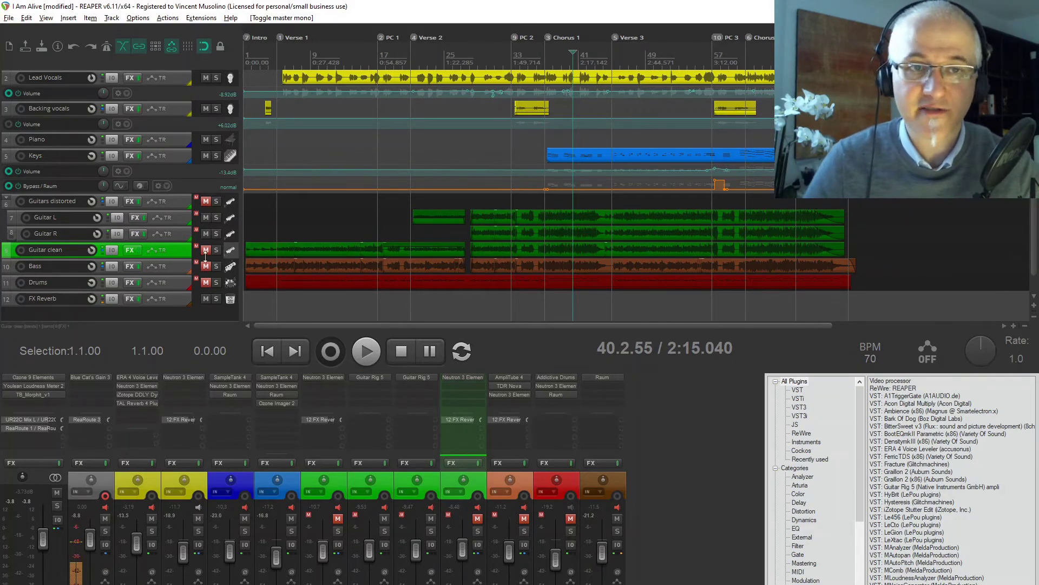
click(206, 201)
click(206, 249)
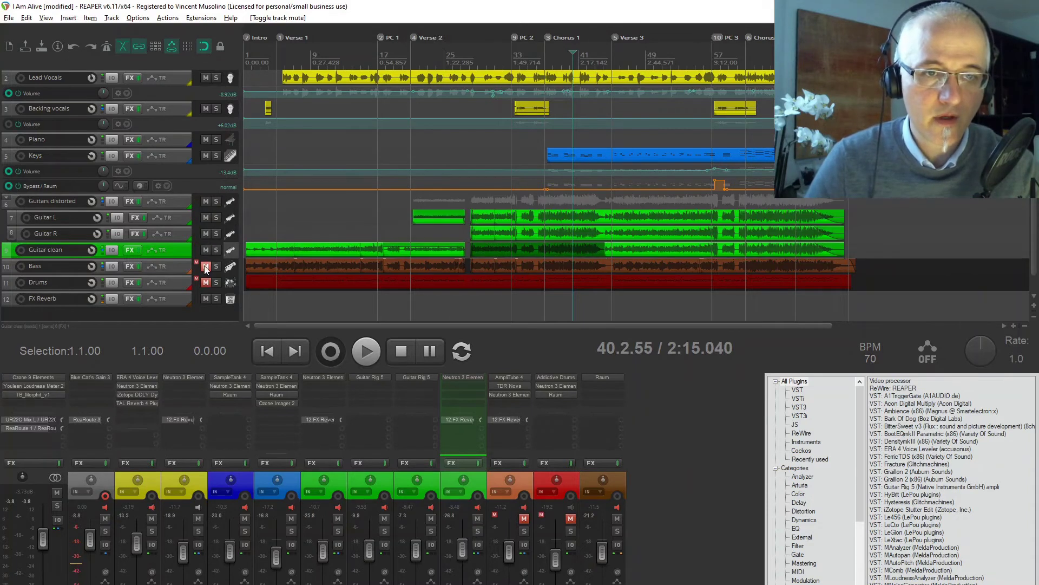
click(206, 267)
click(206, 282)
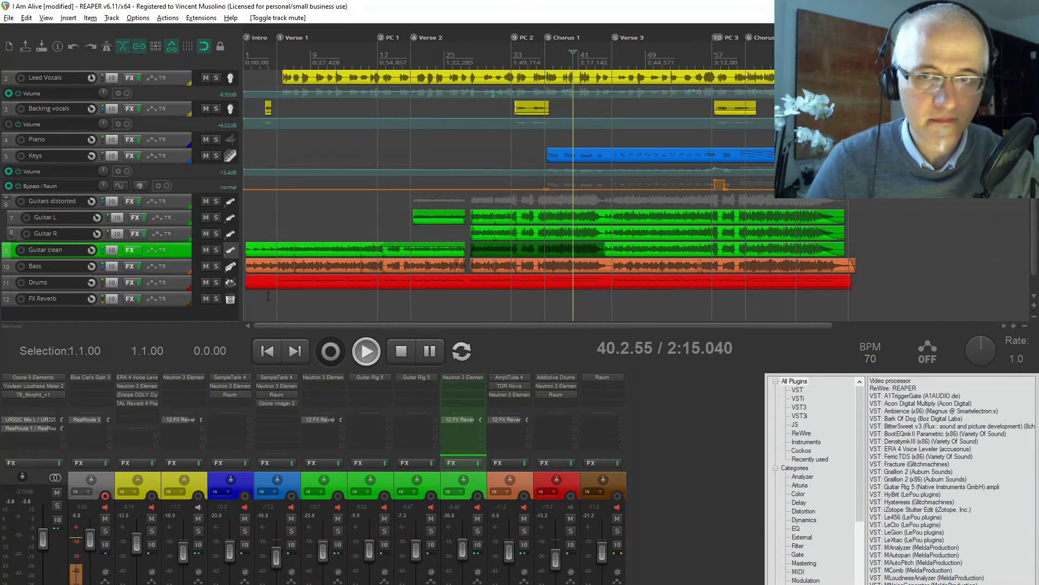
click(56, 478)
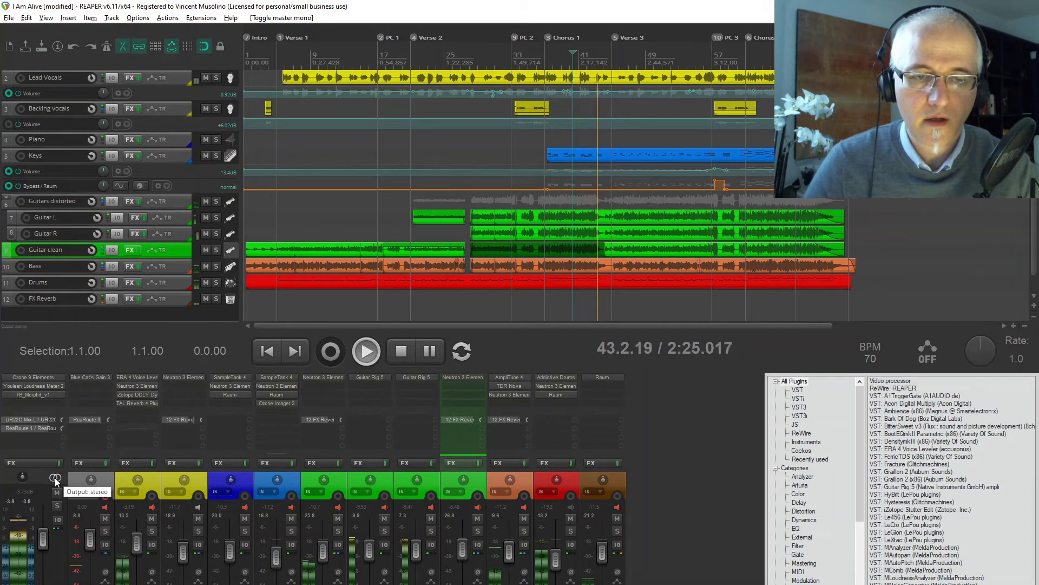
- Play the mix from bar 38 with the master output in mono, briefly muting Guitars distorted for comparison, and stop playback
key(space)
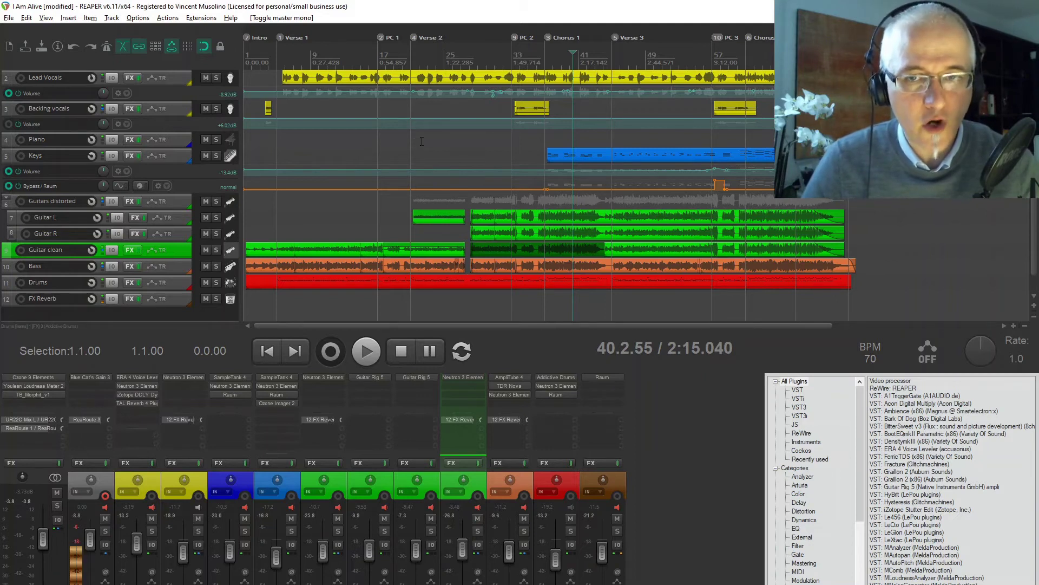
click(555, 57)
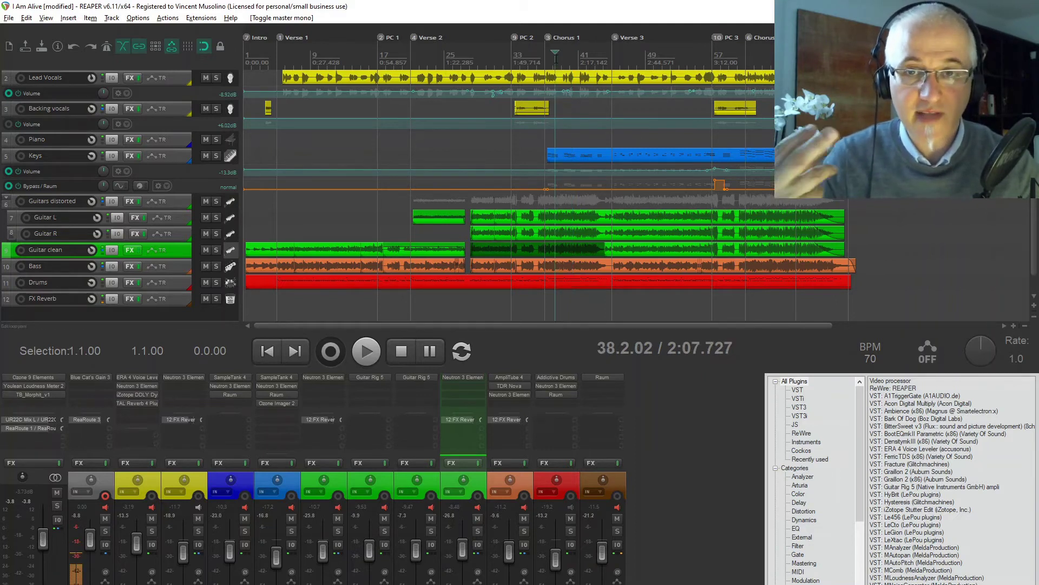
key(space)
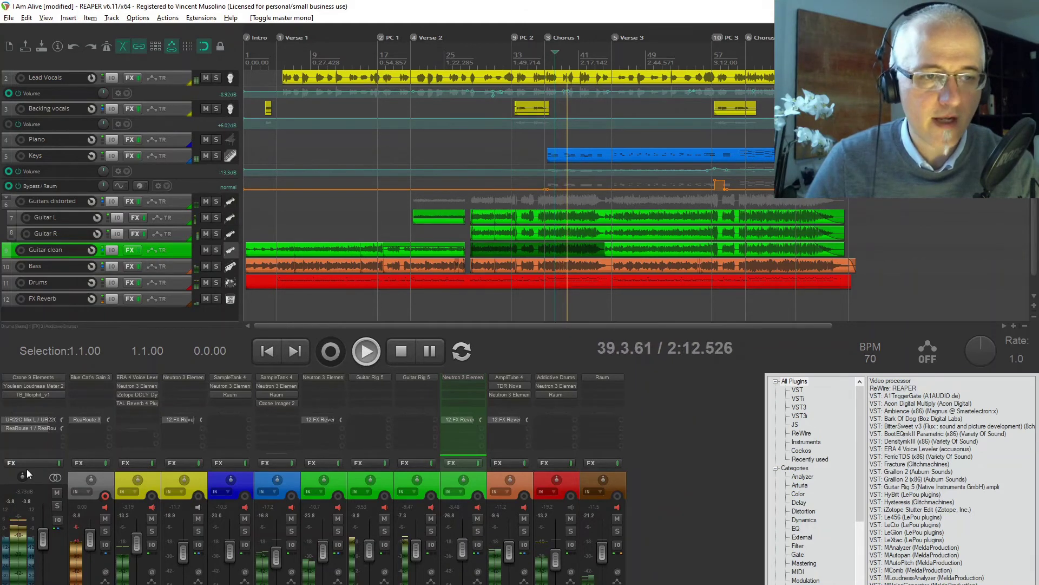
click(55, 477)
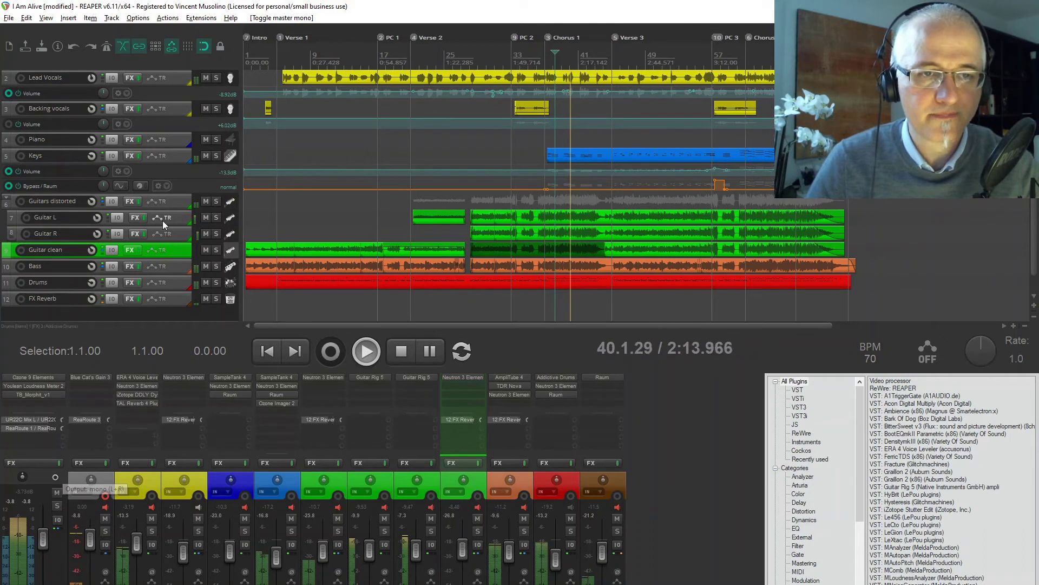
click(206, 201)
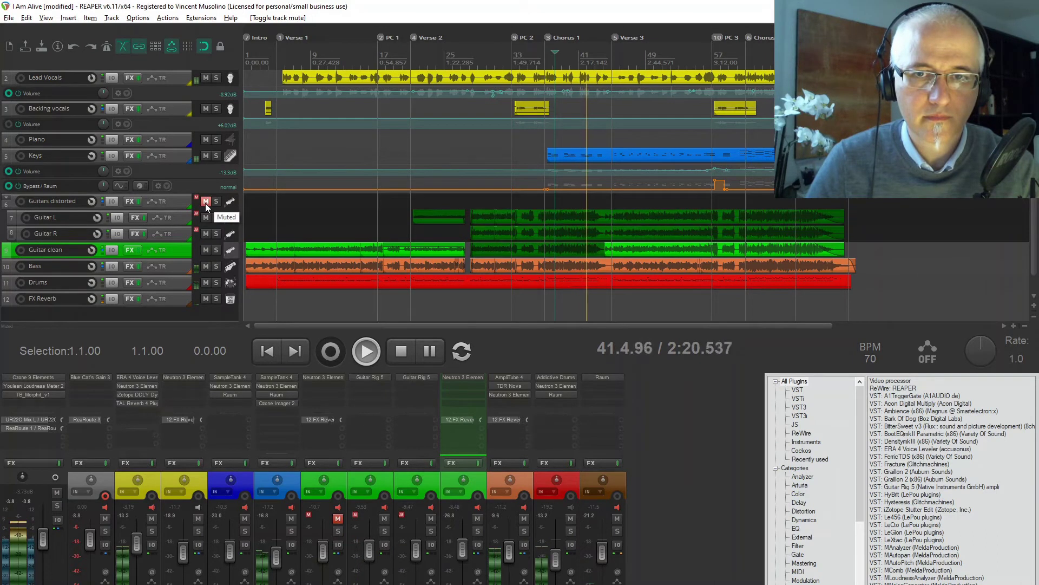
click(206, 202)
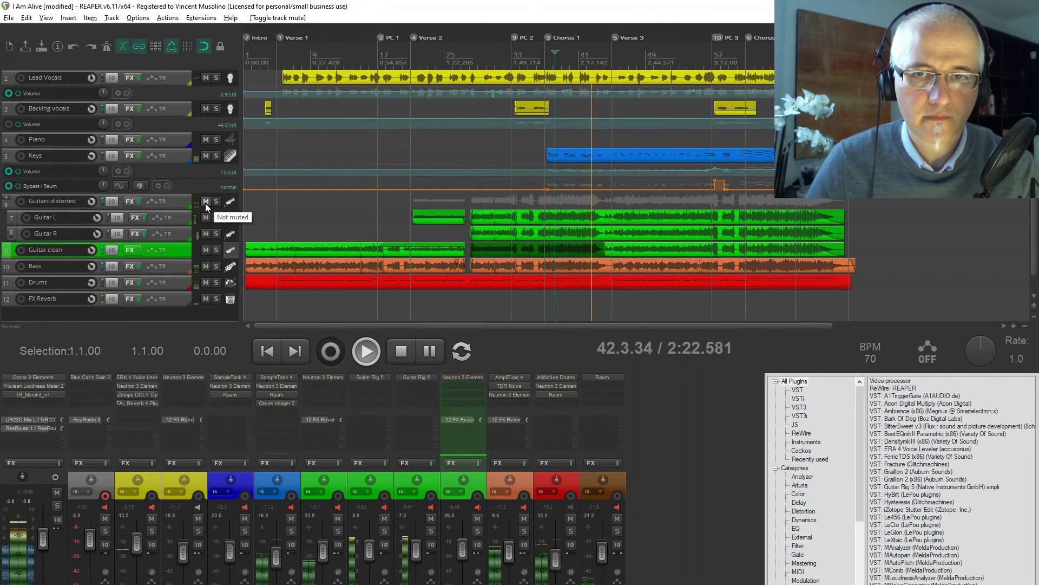
key(space)
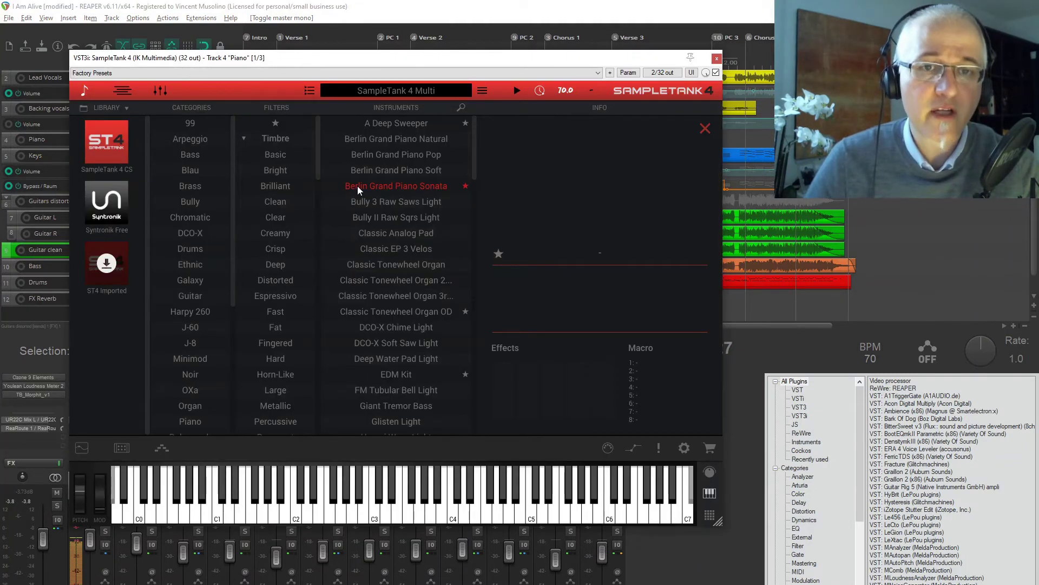
- Review the instrument list in Piano's SampleTank 4, play notes around C3 down towards C2, and close the plugin
drag(403, 66, 445, 66)
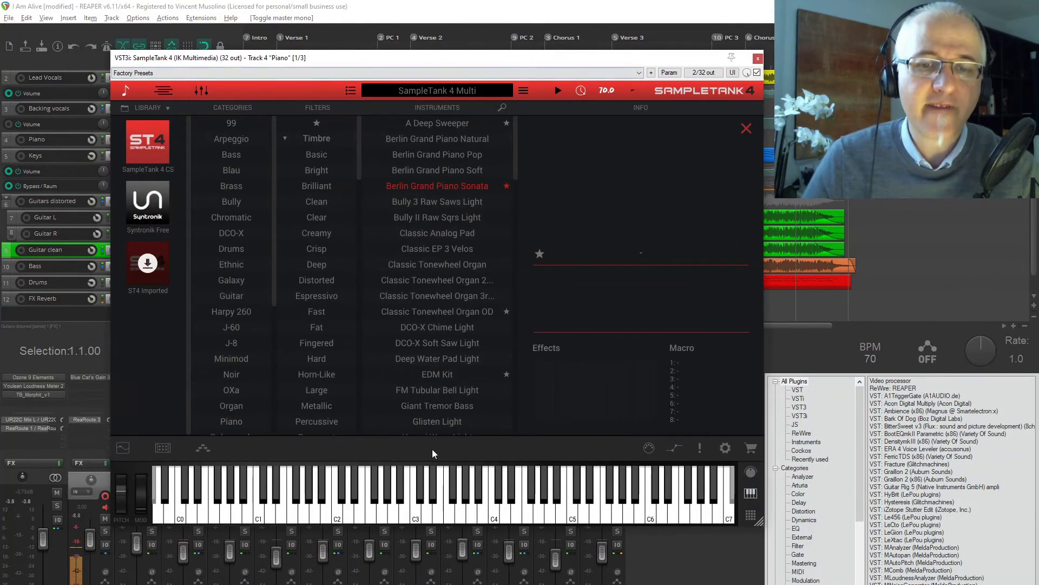
drag(414, 518, 365, 519)
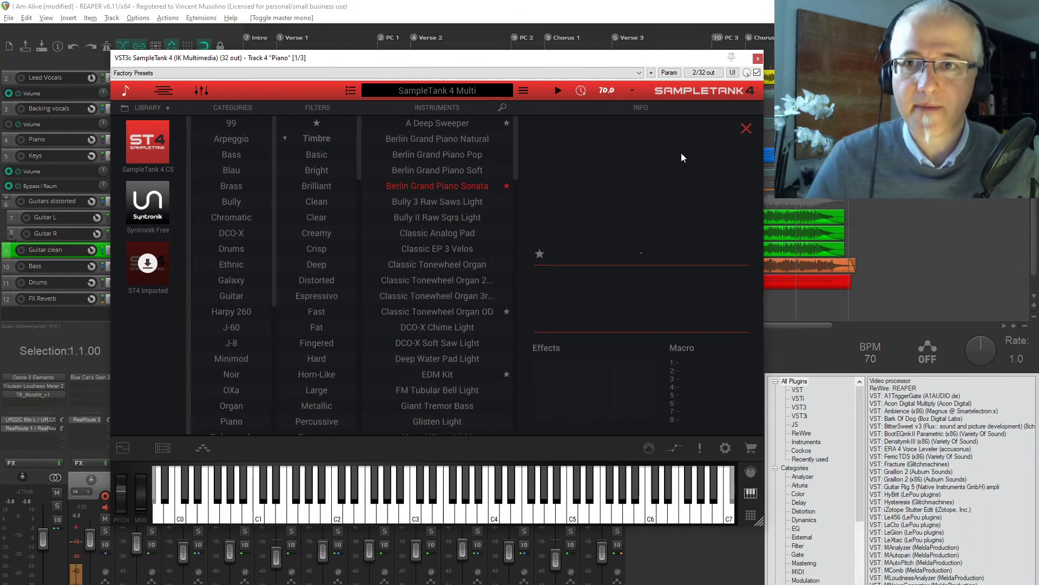
click(758, 58)
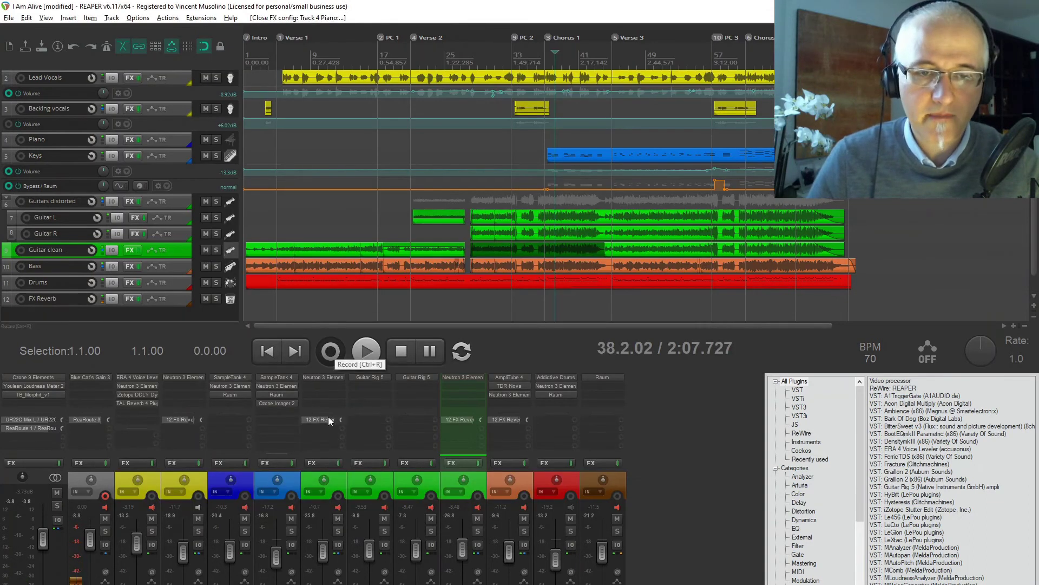
- Audition the song's ending from bar 70 to hear the piano, and stop playback
click(823, 309)
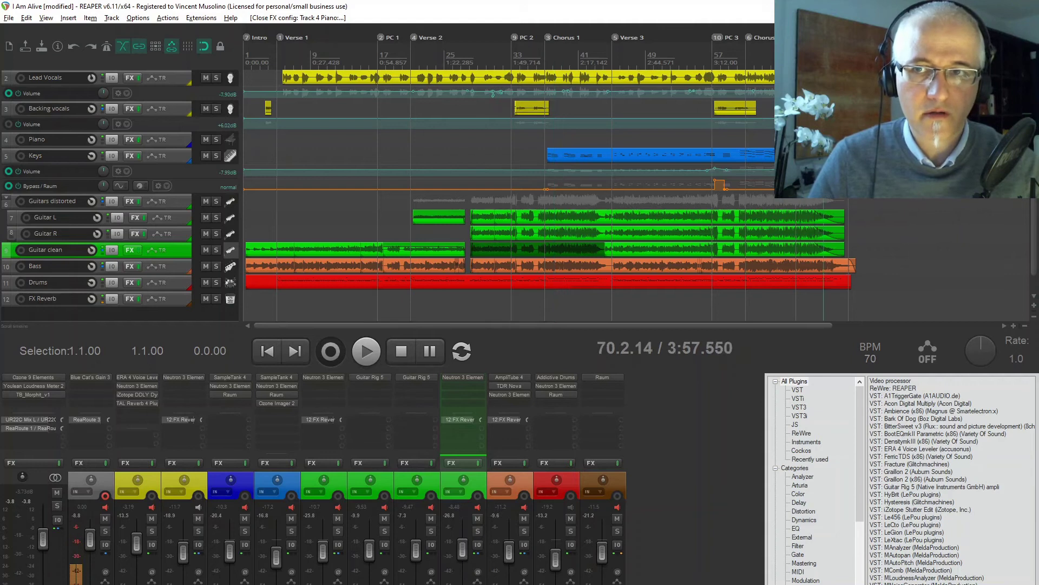
key(space)
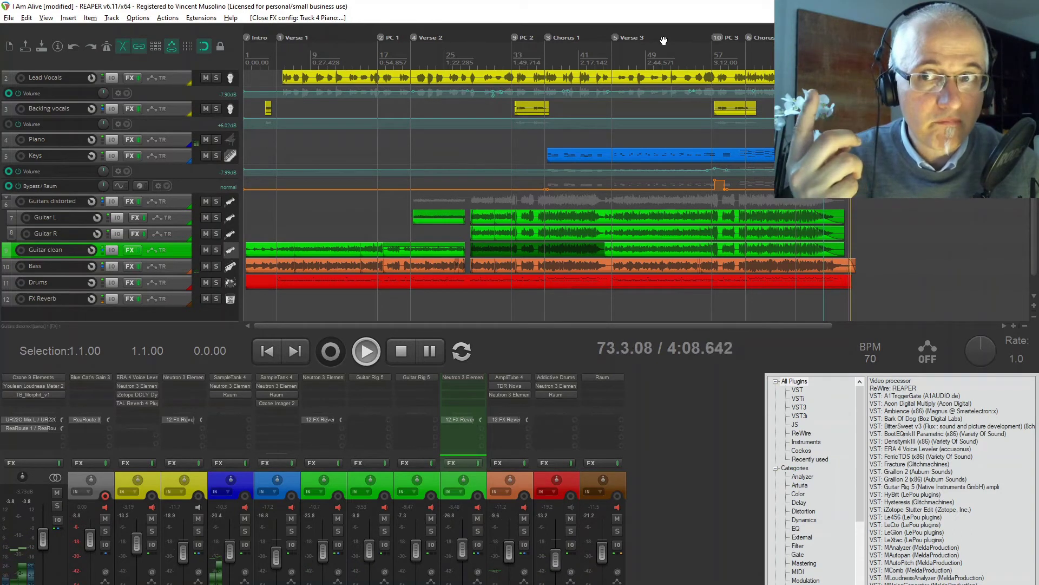
key(space)
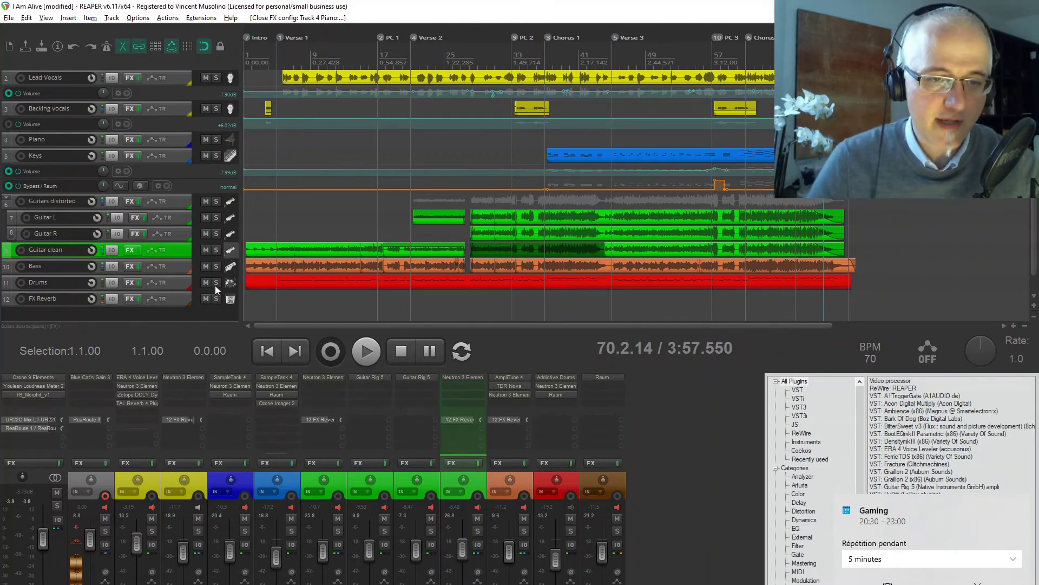
- Review the equalizer curve in Piano's Neutron 3 Elements and the Arcadia Dream Hall preset in its Raum reverb, closing both plugins
click(238, 386)
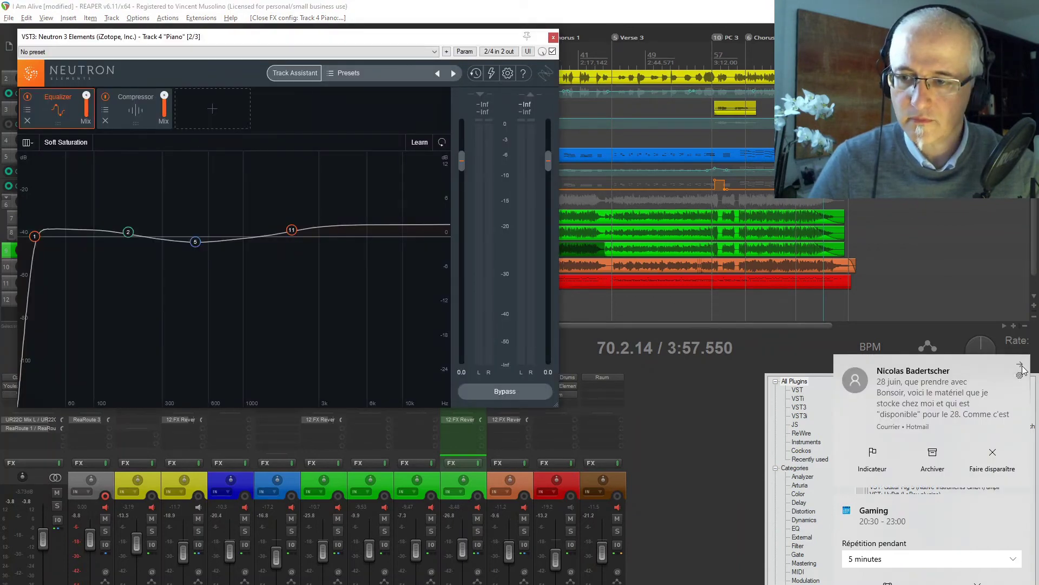
click(1021, 366)
drag(222, 42, 453, 58)
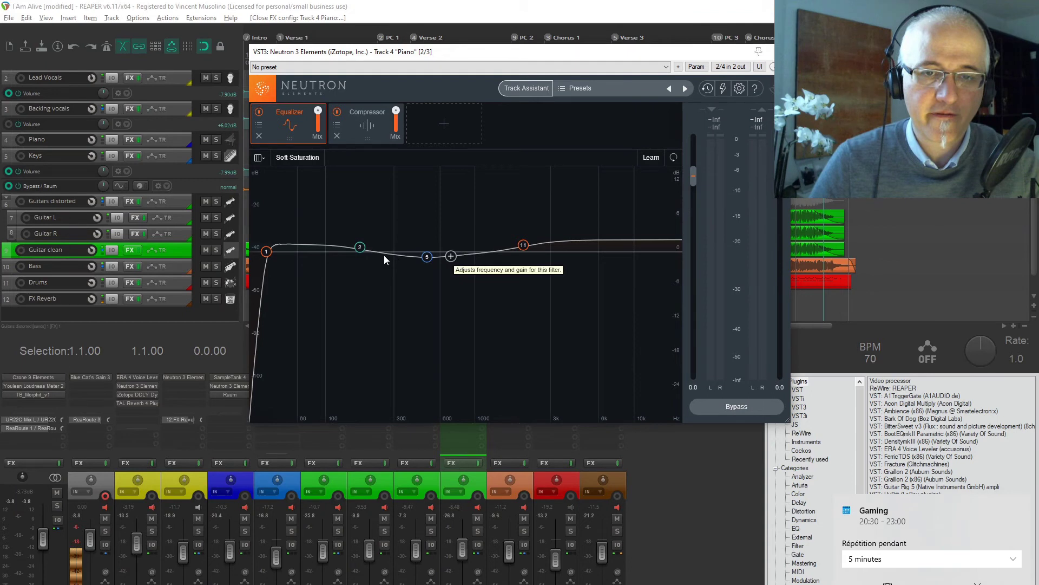
key(Escape)
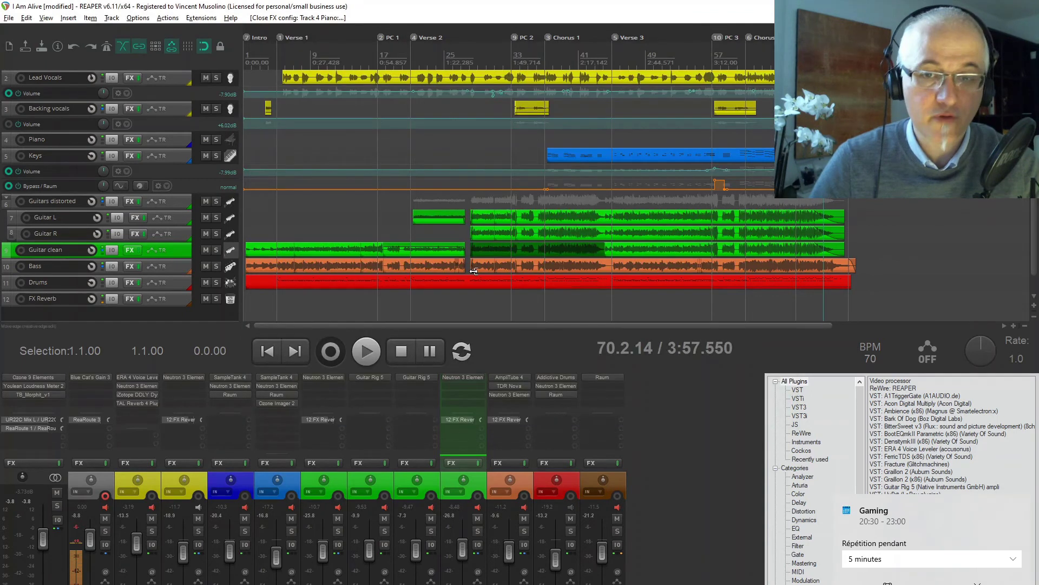
click(219, 394)
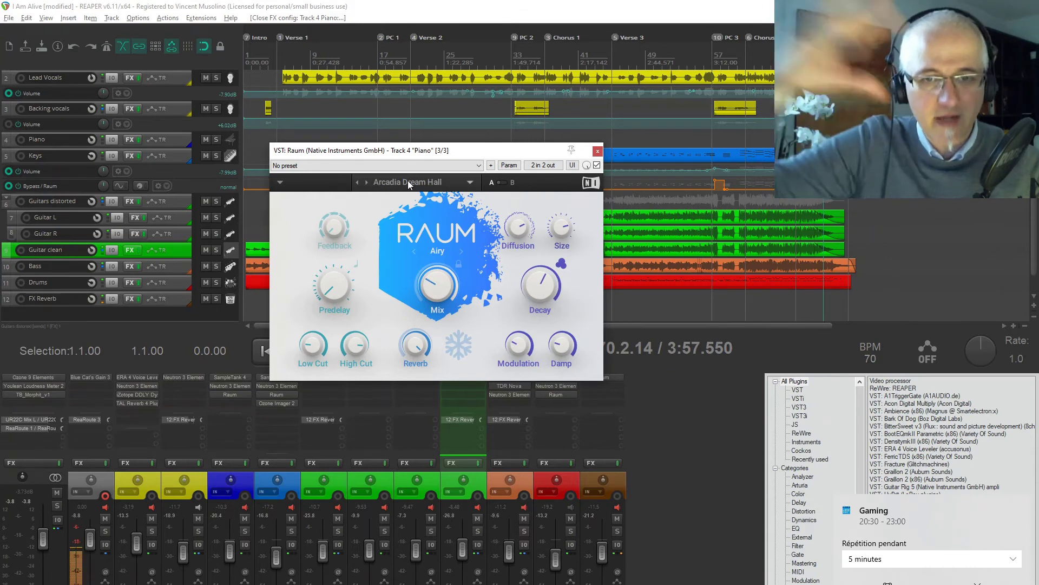
click(598, 151)
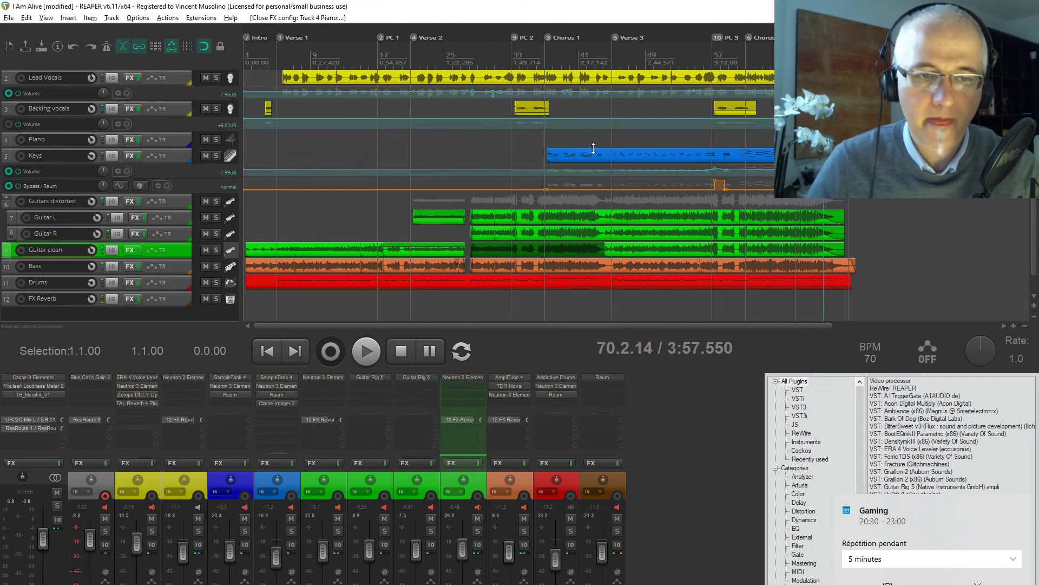
- Examine the compressor settings and equalizer curve in Backing vocals' Neutron 3 Elements, keeping the plugin window clear of the timeline
click(181, 378)
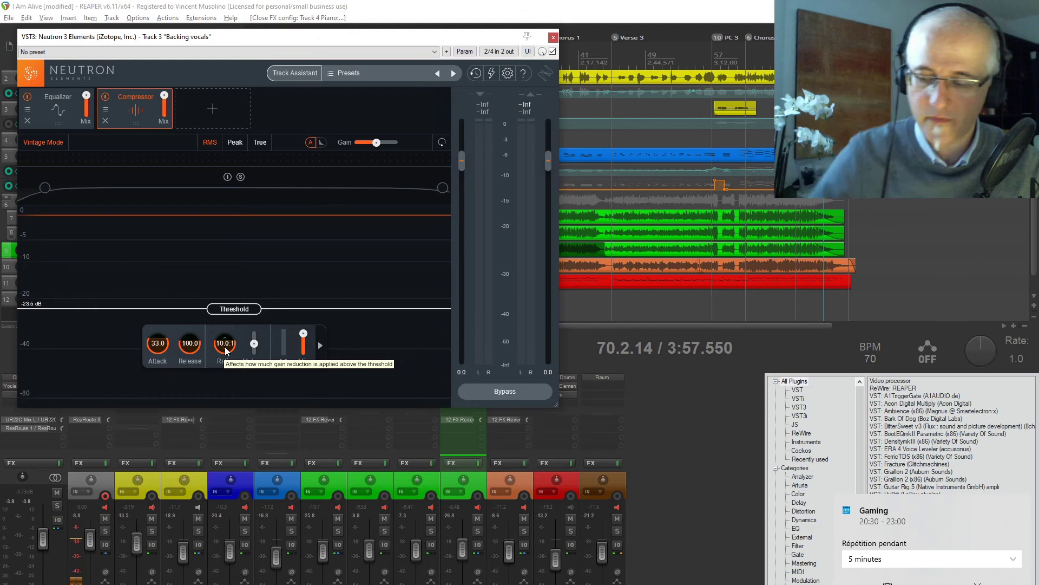
click(58, 105)
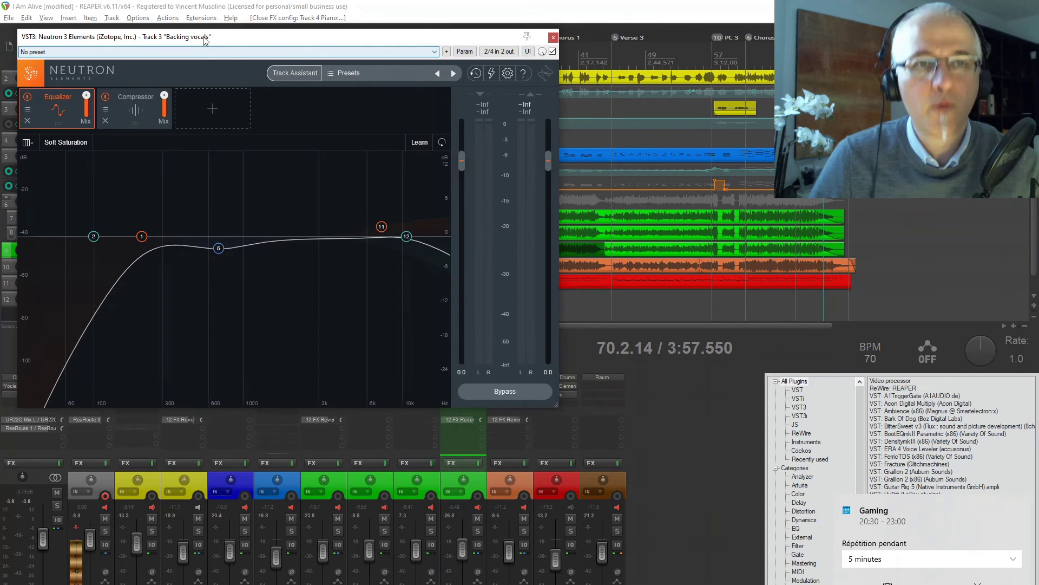
drag(205, 41, 394, 66)
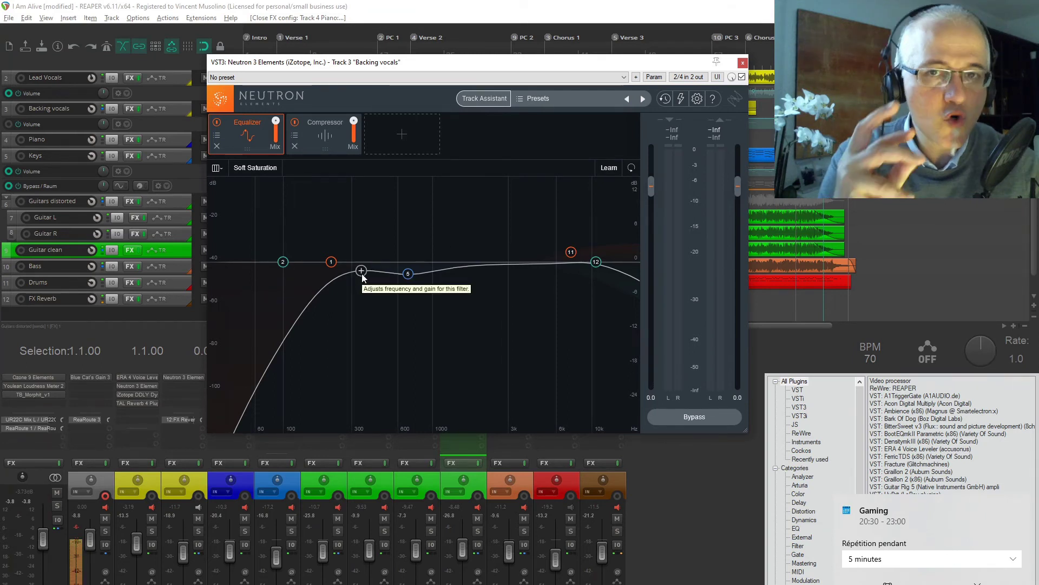
drag(505, 62, 499, 244)
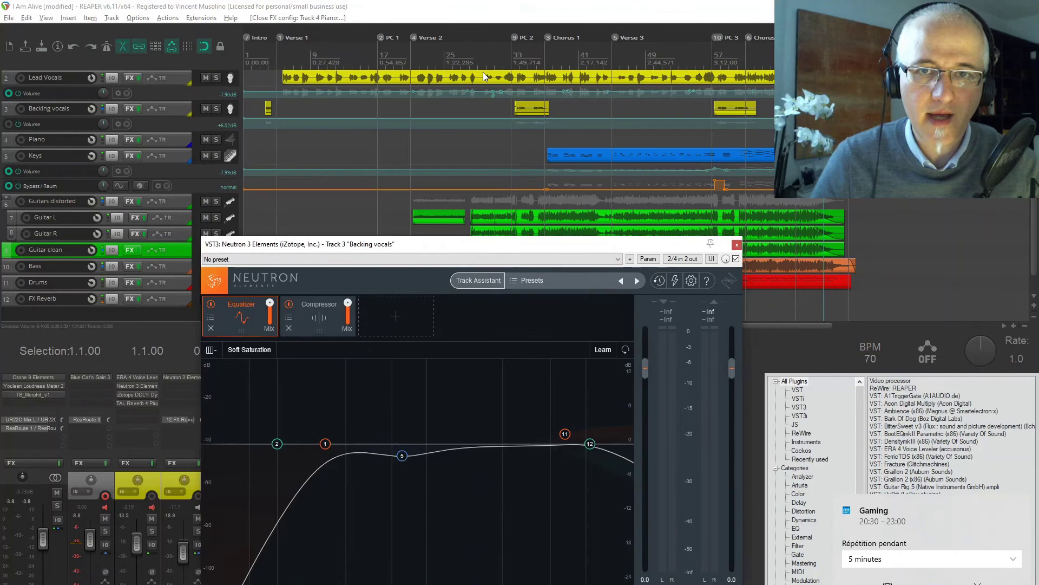
- Close Neutron, mute Guitars distorted, Guitar clean, Bass and Drums, and audition the vocals from bar 33 at PC 2
click(512, 55)
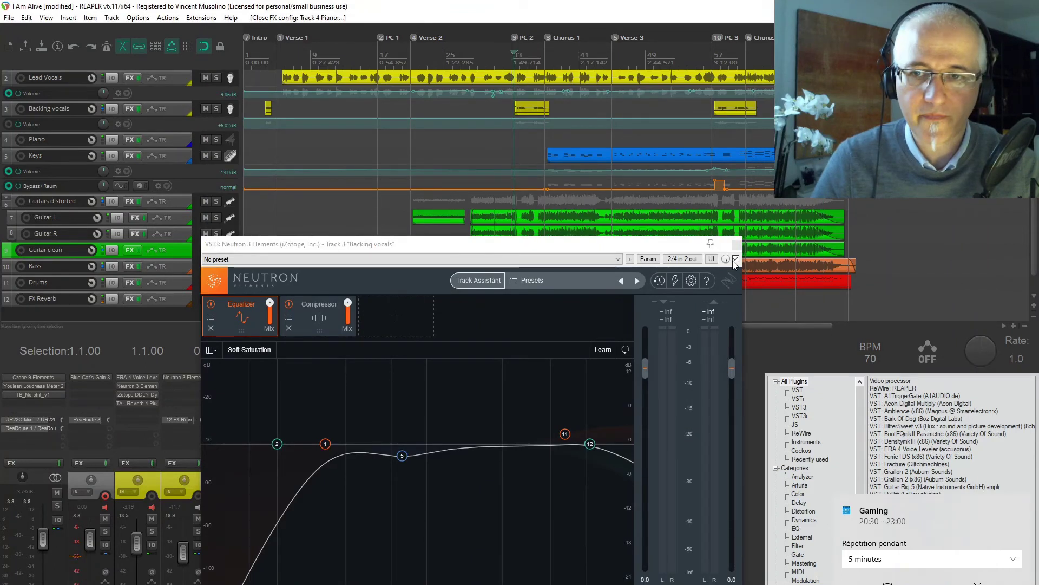
click(737, 244)
click(206, 267)
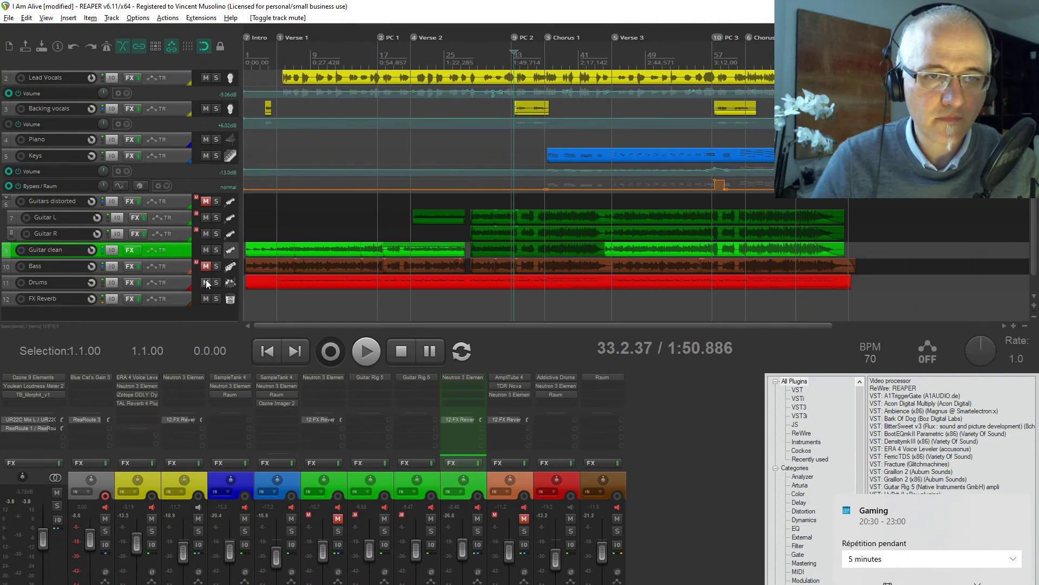
click(206, 281)
click(206, 249)
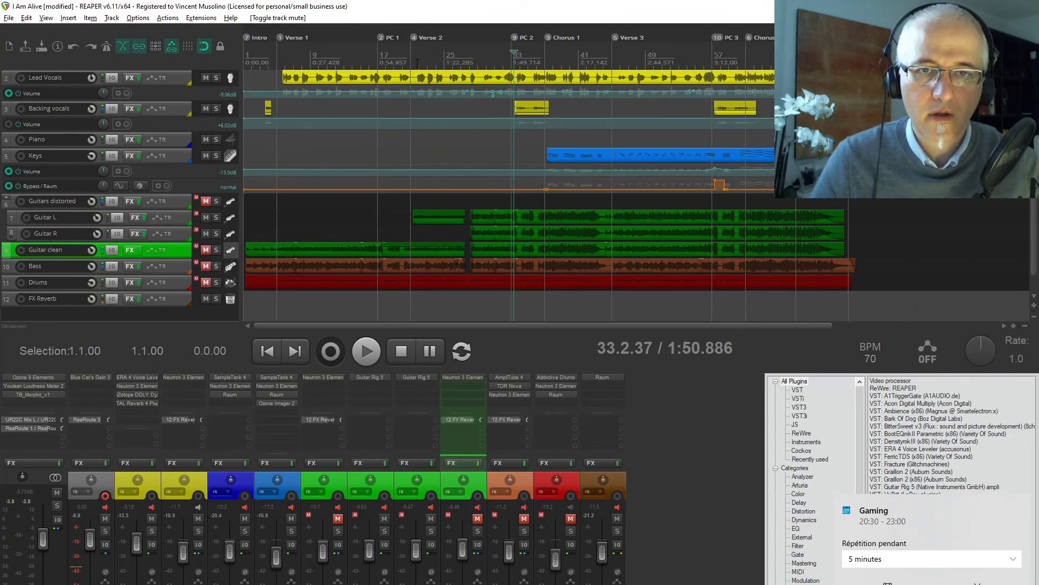
key(space)
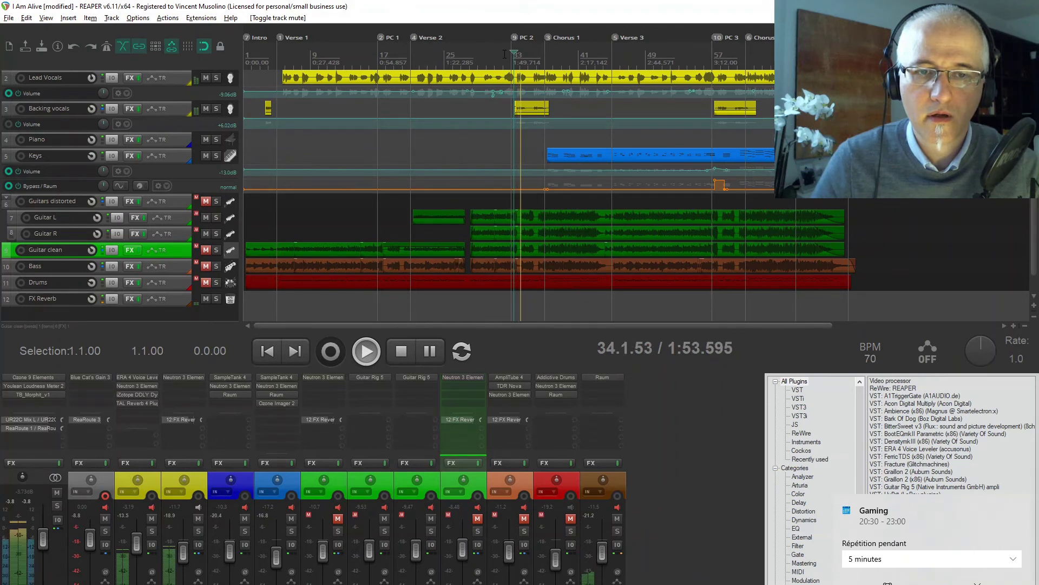
click(401, 352)
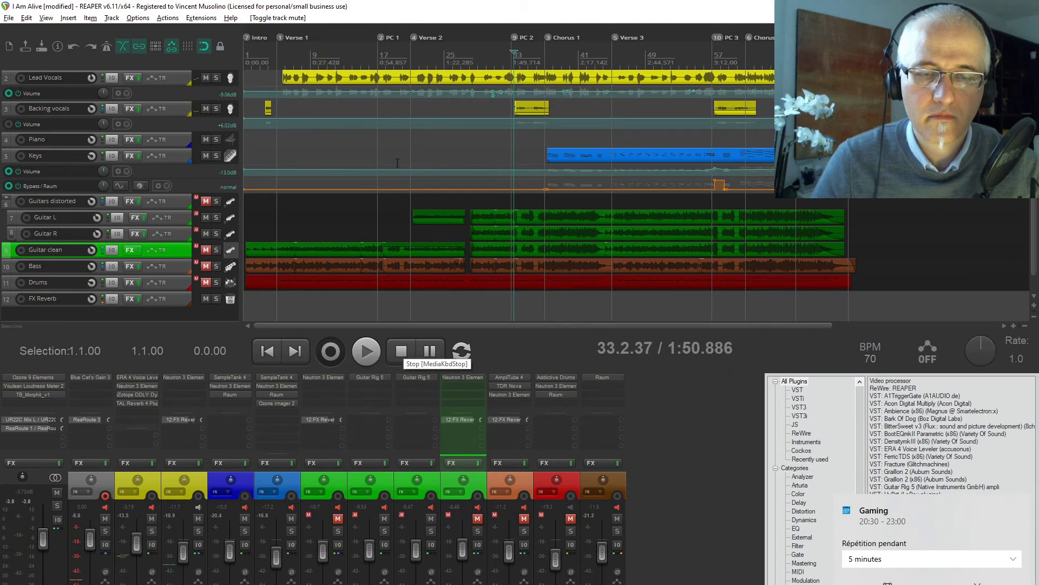
- Recheck the compressor's threshold, attack, release and ratio in Backing vocals' Neutron 3 Elements, and close the plugin
click(174, 377)
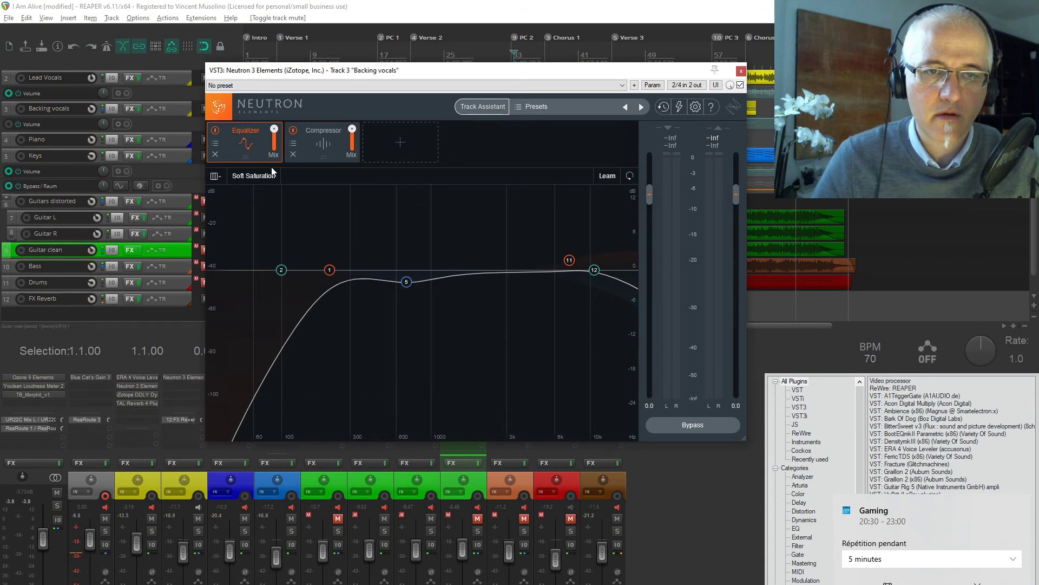
click(308, 147)
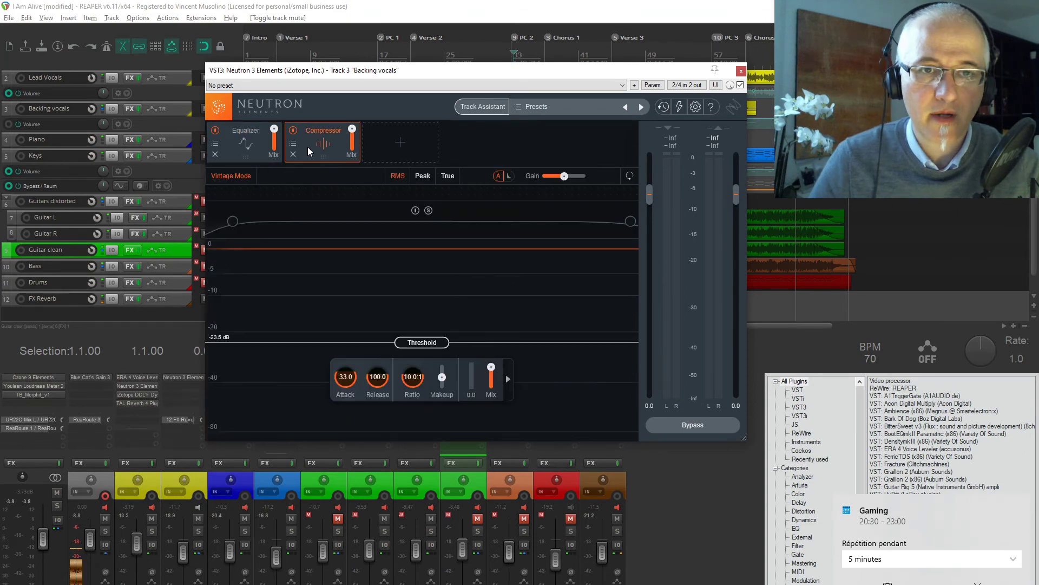
click(741, 71)
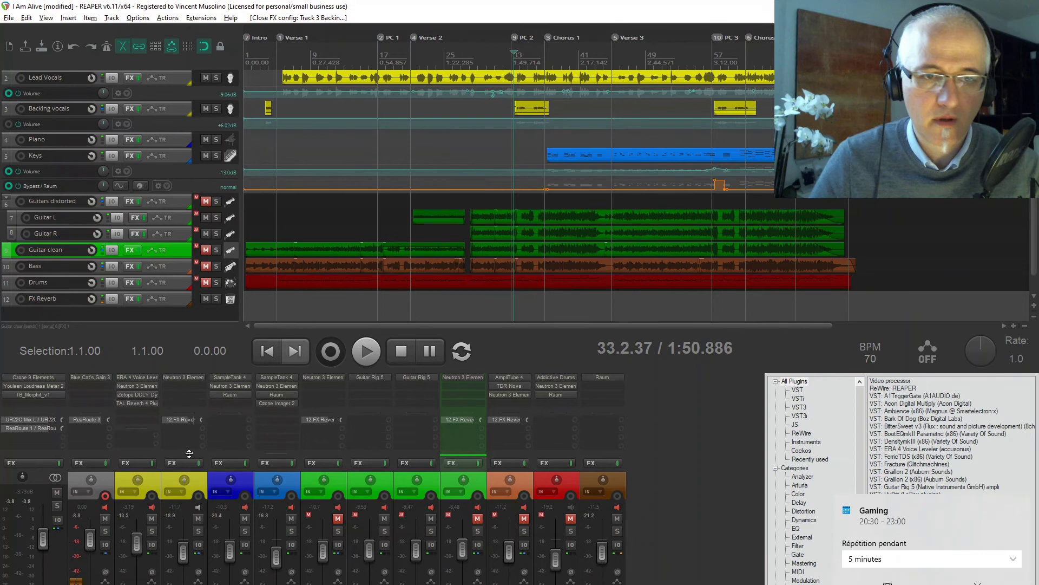
- Review Lead Vocals' ERA 4 Voice Leveler, and examine the high shelf and low-frequency dip in its Neutron 3 Elements equalizer
drag(388, 145, 474, 133)
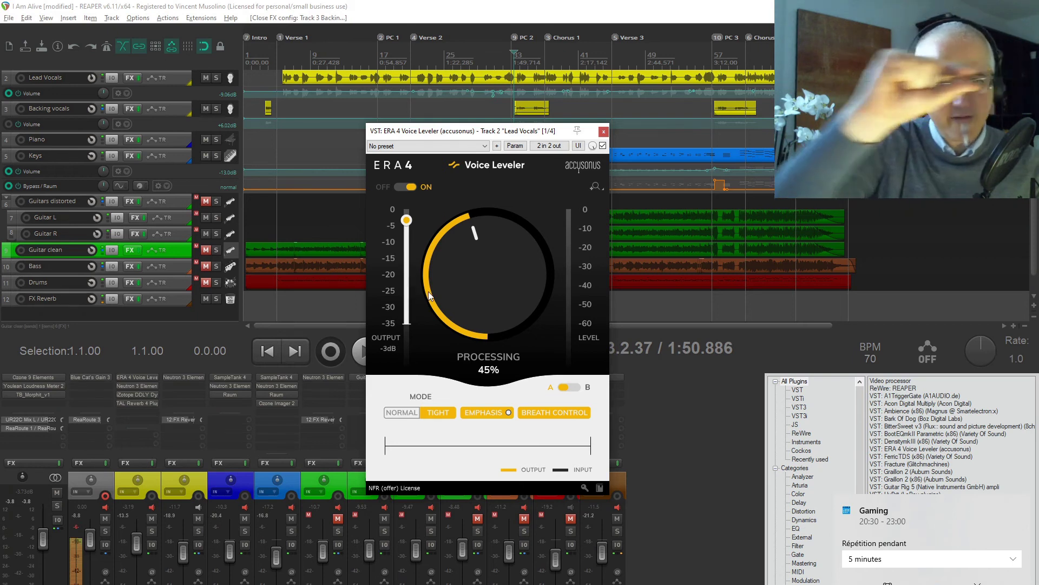
click(604, 132)
click(130, 389)
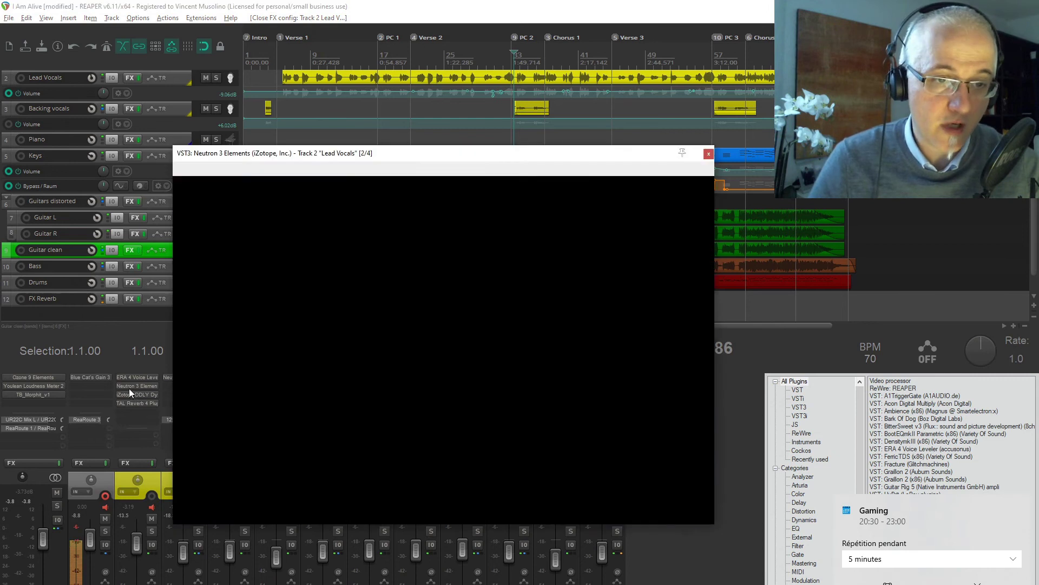
drag(340, 157, 379, 139)
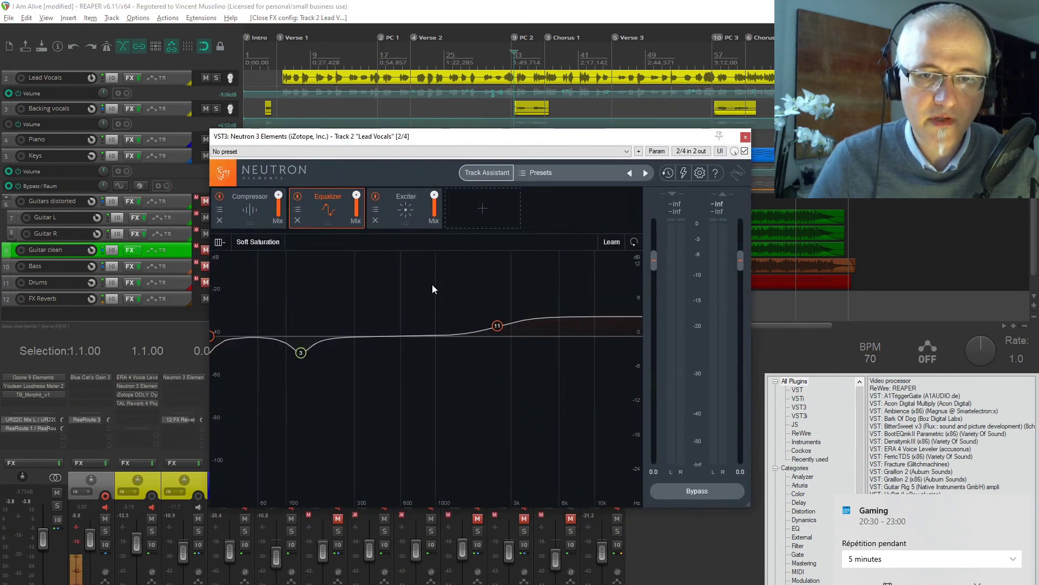
click(495, 331)
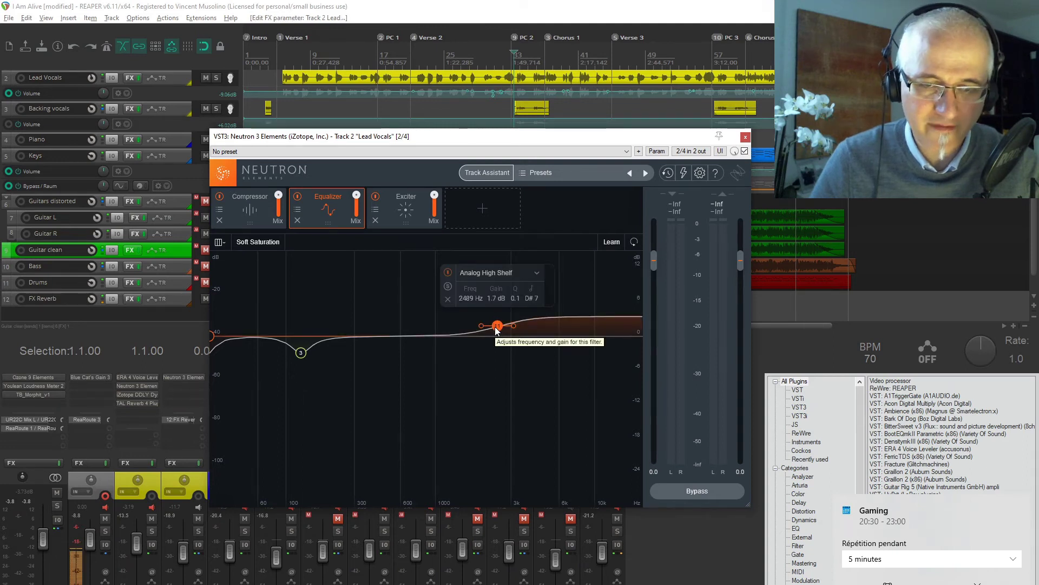
click(300, 353)
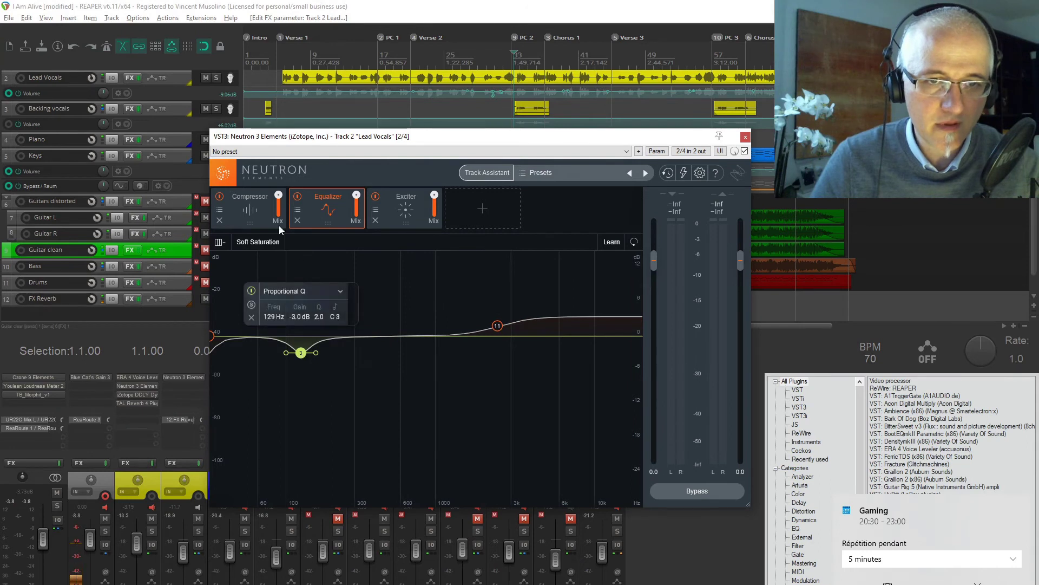
- Review the compressor and exciter settings in Lead Vocals' Neutron 3 Elements, and close the plugin
click(259, 213)
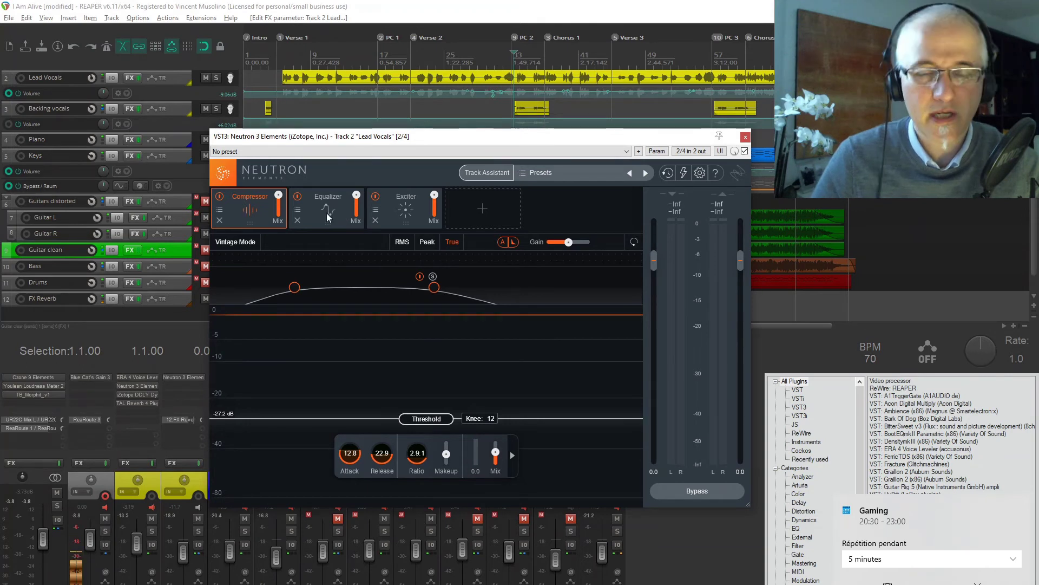
click(401, 207)
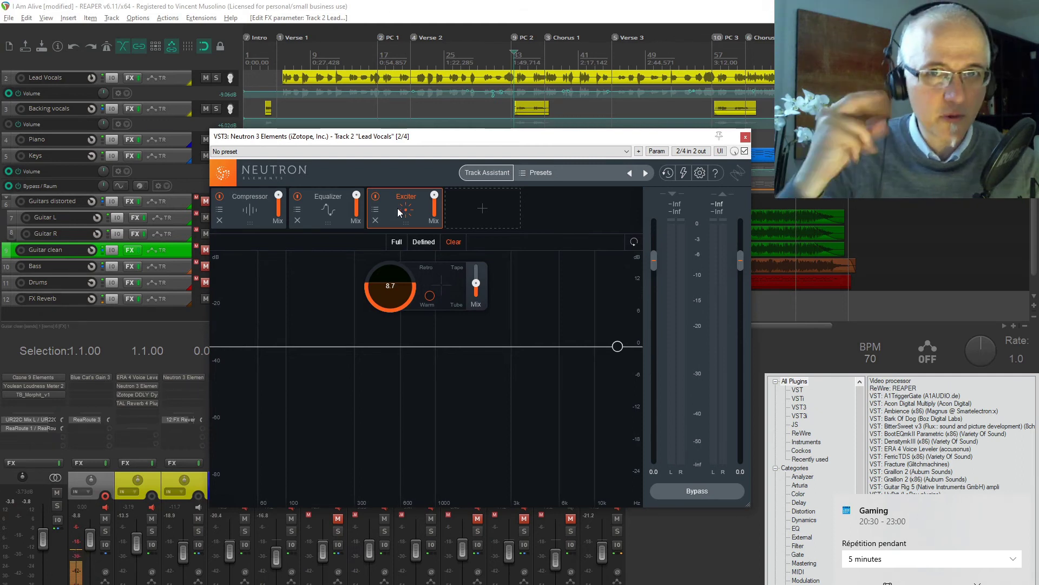
key(Escape)
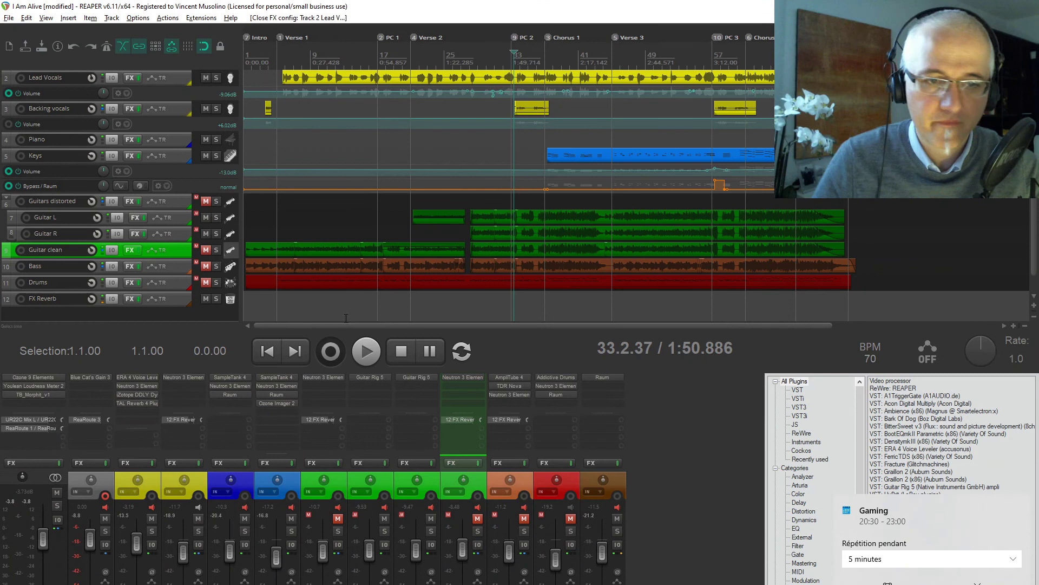
- Review Lead Vocals' DDLY Dynamic Delay and the Short preset's diffuse and wet levels in TAL Reverb 4, closing both plugins
click(131, 394)
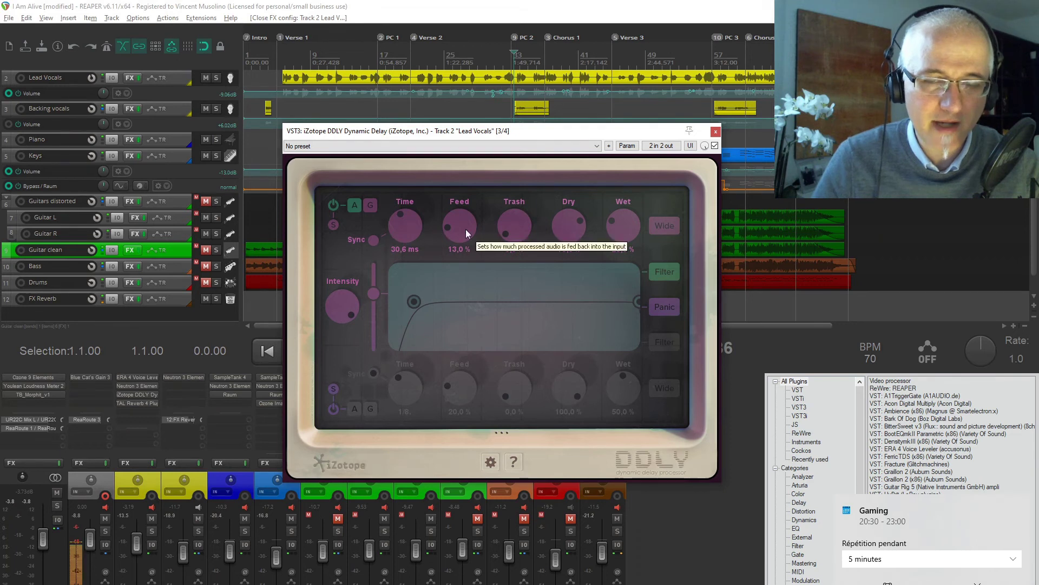
key(Escape)
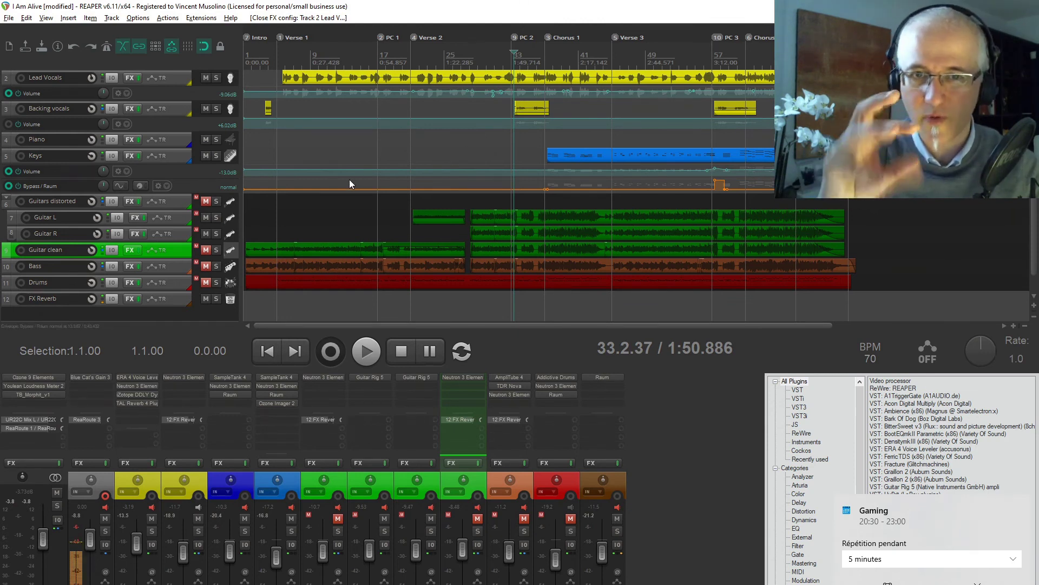
click(132, 403)
drag(417, 246, 445, 187)
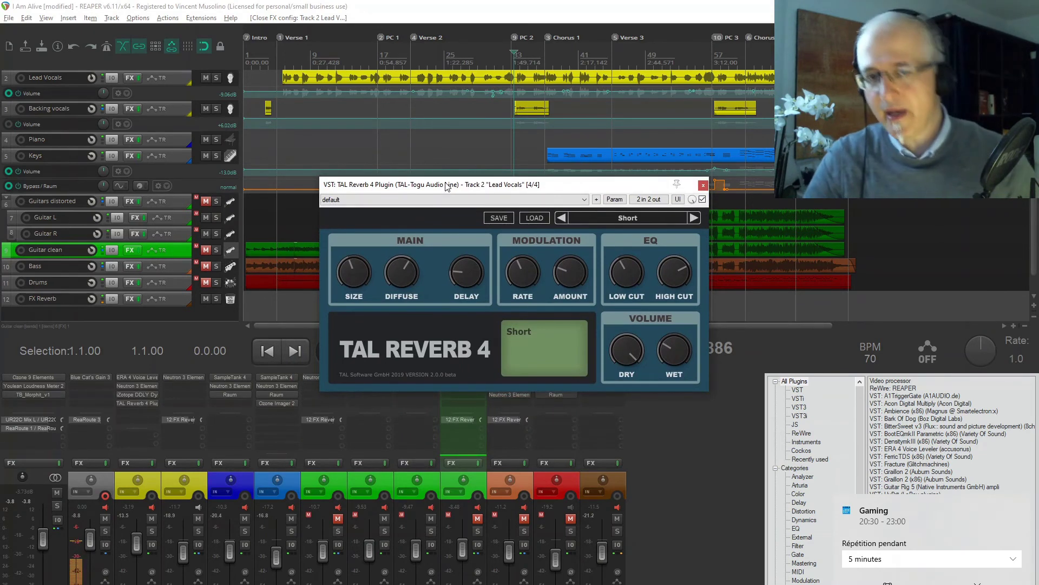
mouse_move(405, 285)
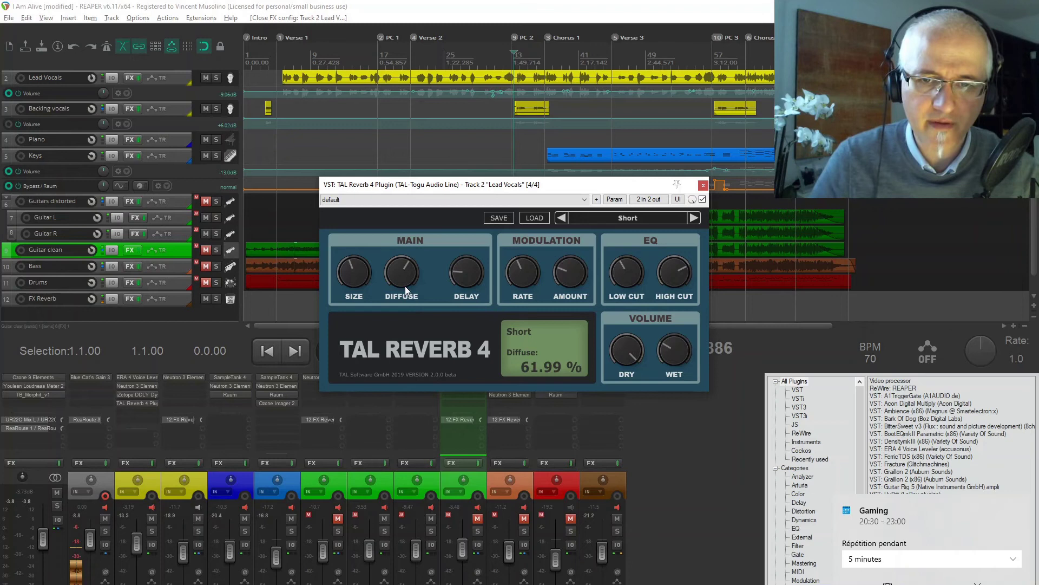
mouse_move(665, 360)
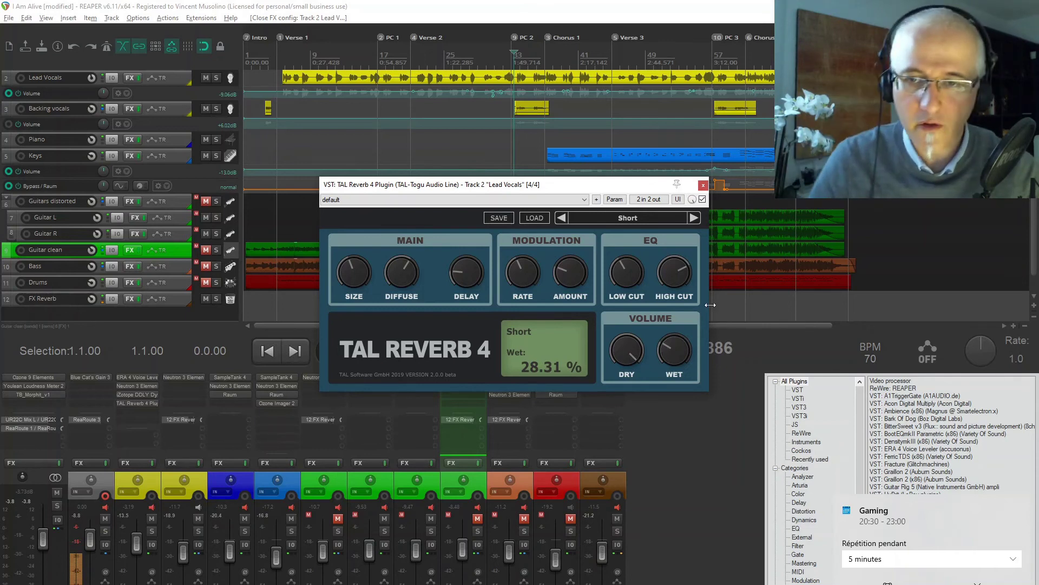
click(703, 184)
- Audition the lead vocals from bar 11 in Verse 1, comparing TAL Reverb 4 and DDLY bypassed and active, and stop playback
click(332, 54)
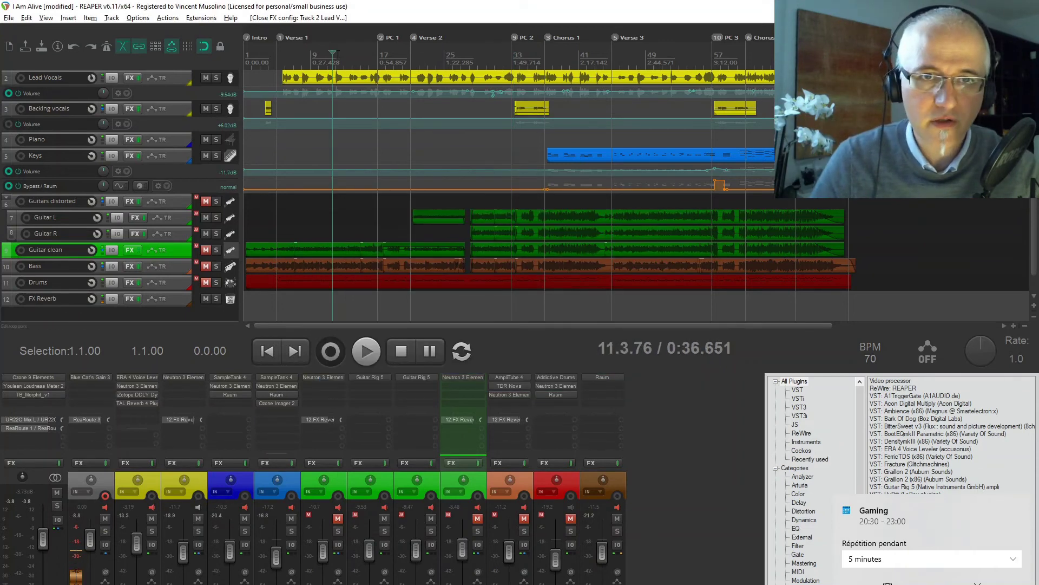
key(space)
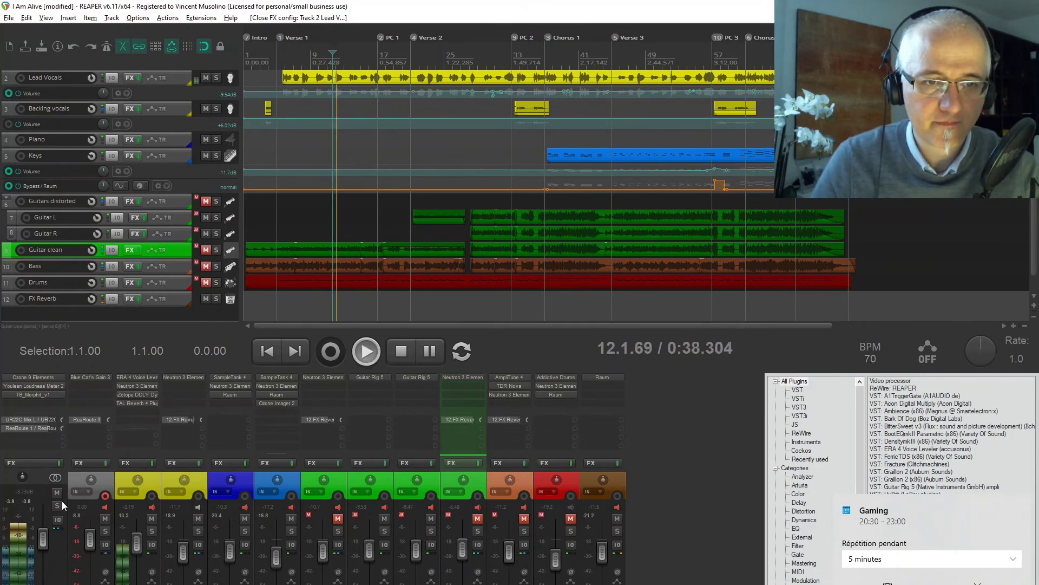
shift+click(133, 402)
shift+click(134, 396)
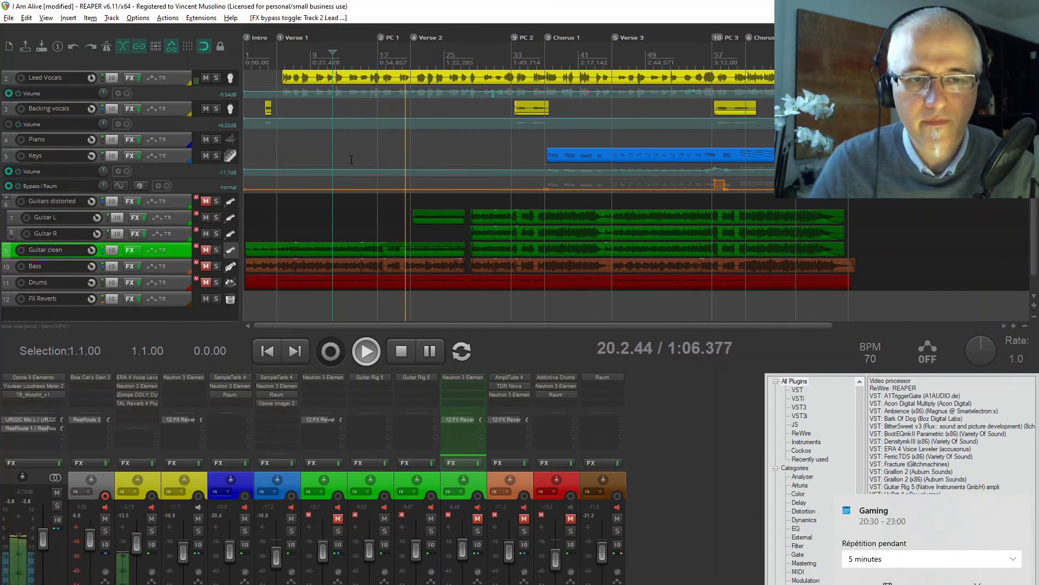
click(404, 356)
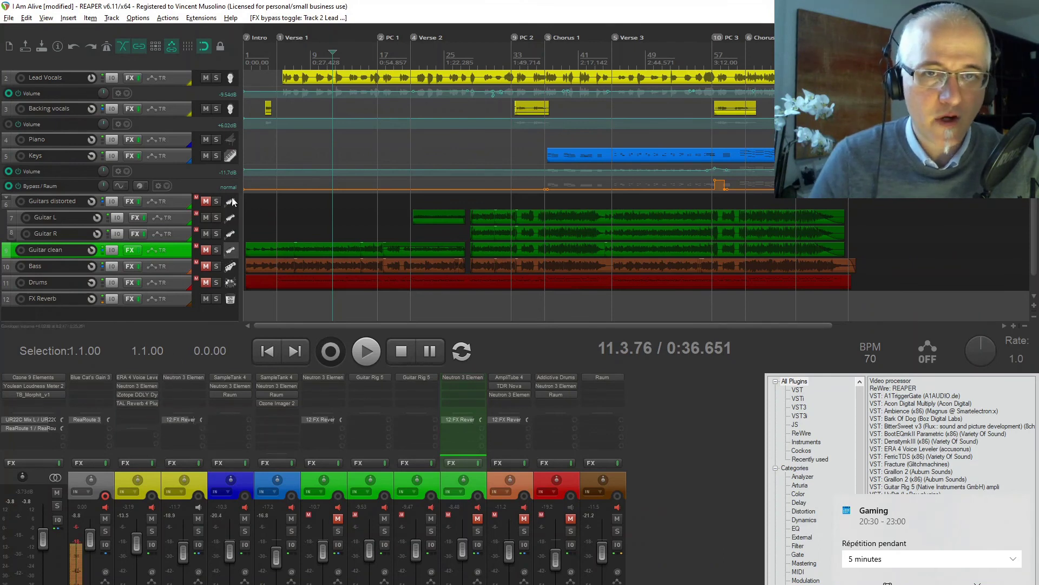
- Unmute Guitars distorted, Guitar clean, Bass and Drums
click(206, 201)
click(206, 250)
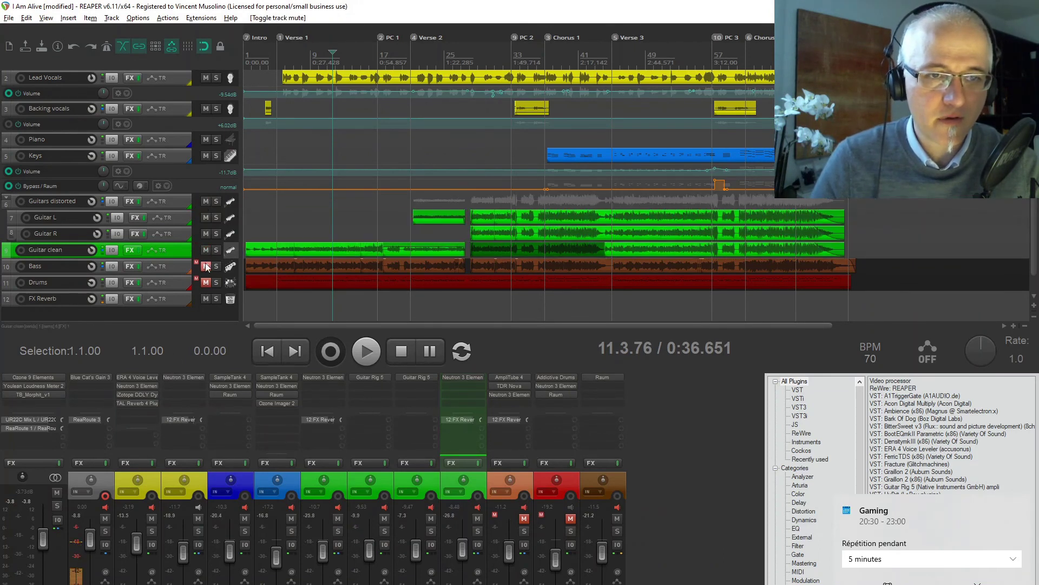
click(206, 266)
click(206, 282)
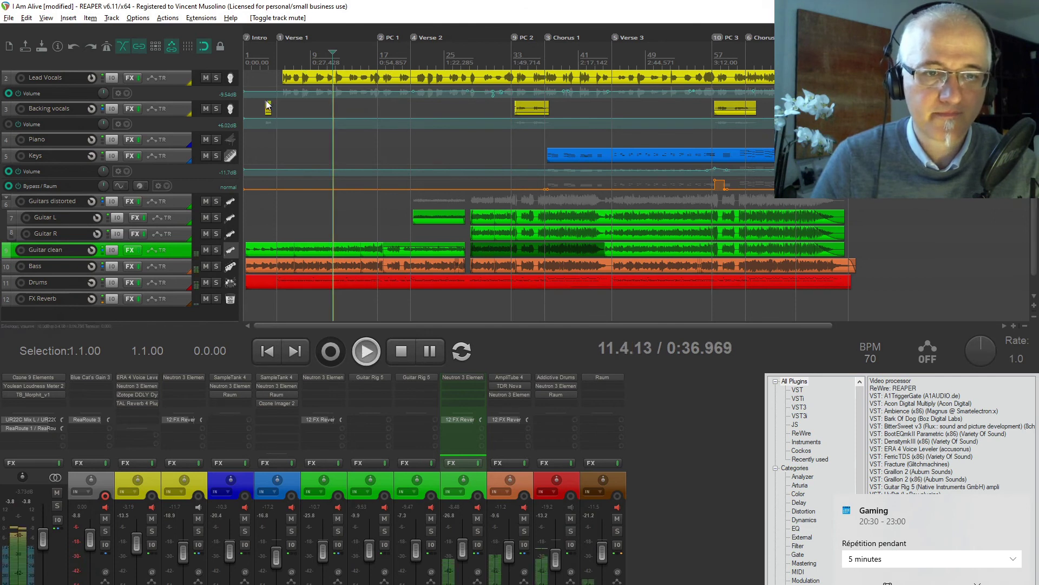
- Compare Lead Vocals' TAL Reverb 4 and DDLY bypassed and active in the full mix, dismissing the Gaming notification, and stop playback
shift+click(142, 404)
shift+click(142, 396)
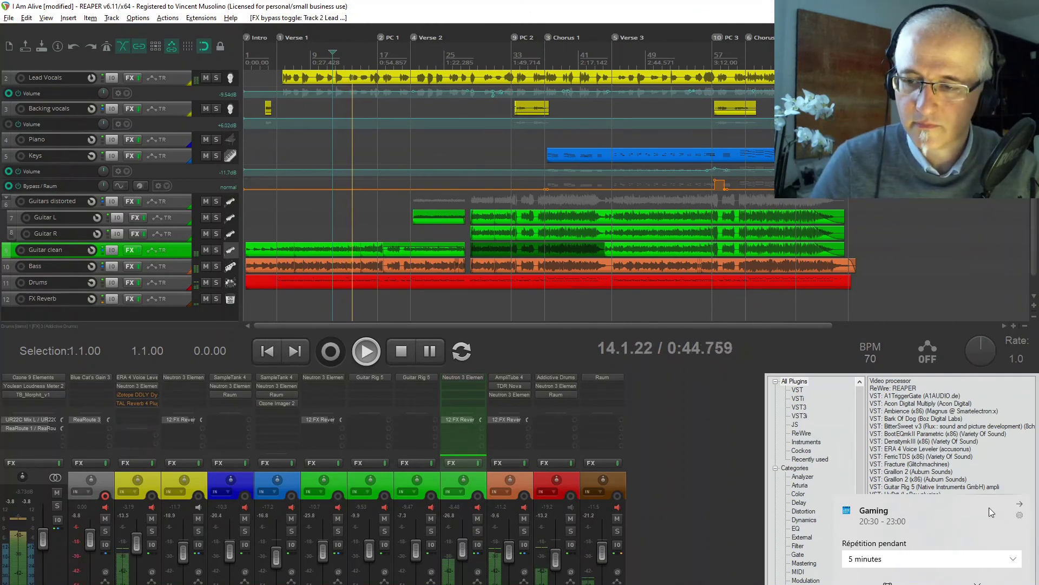
click(1021, 505)
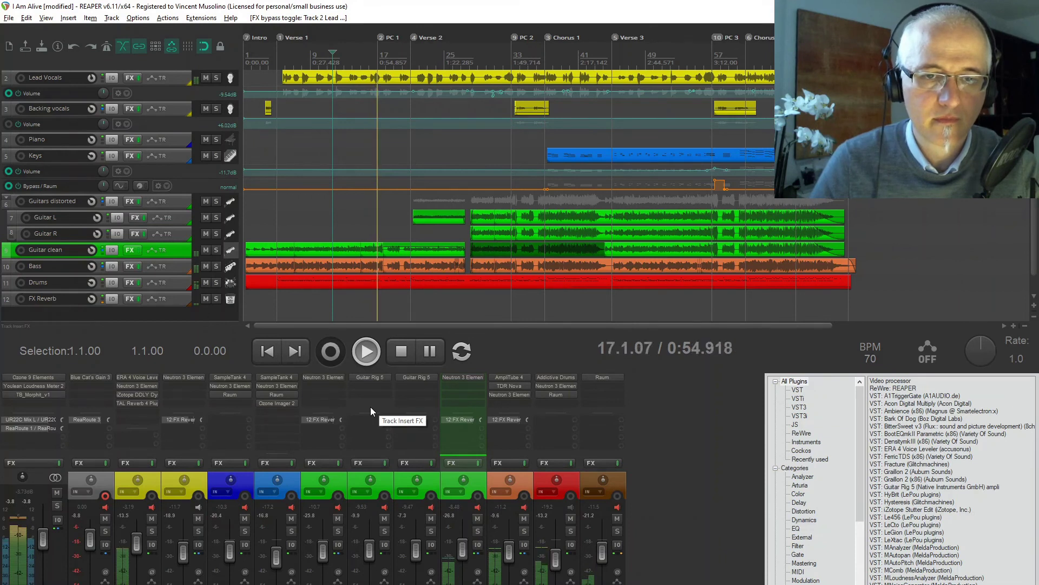
click(404, 355)
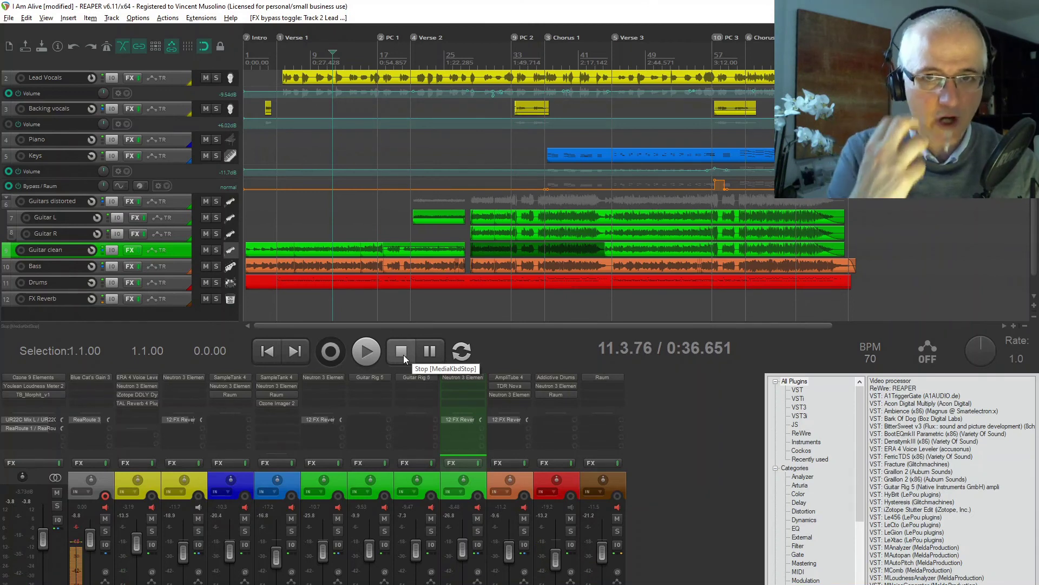
- Recheck the low cut and high cut settings in Lead Vocals' TAL Reverb 4, and close the plugin
click(142, 404)
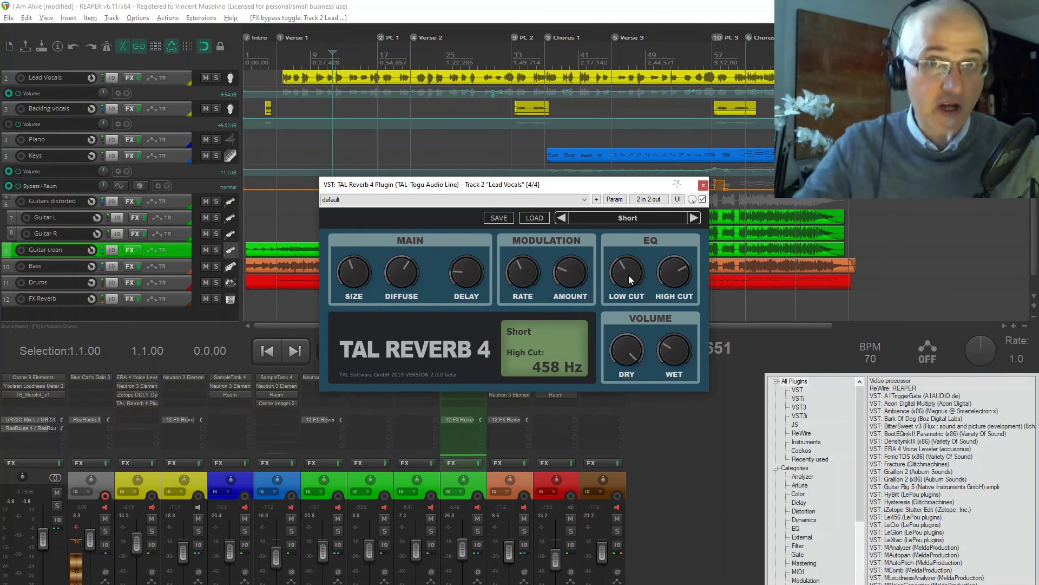
click(702, 187)
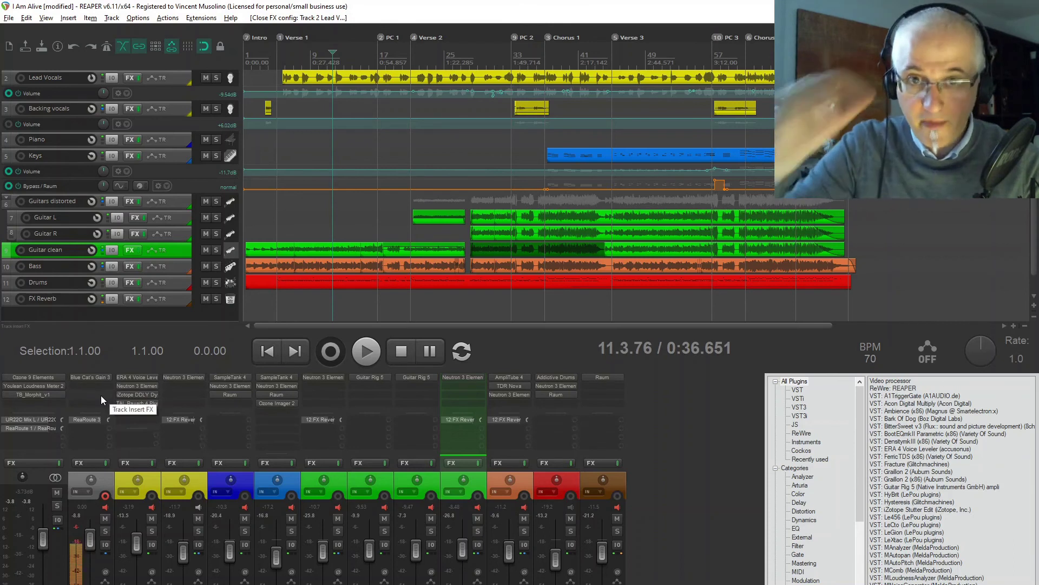
- Examine equalizer bands 2, 3, 4 and 5 in the master track's Ozone 9 Elements, keeping its window clear of the timeline
click(44, 378)
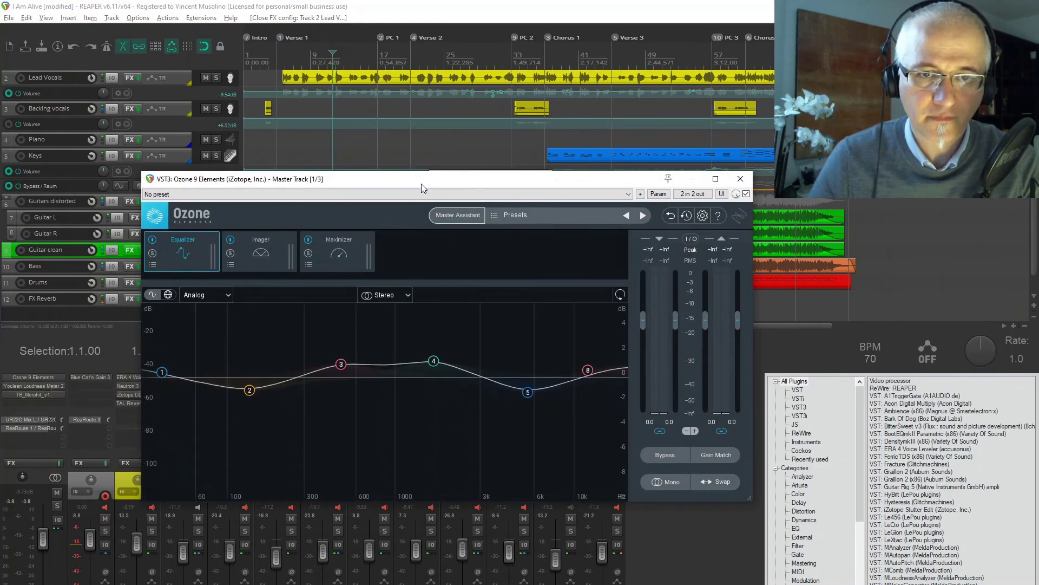
drag(422, 185, 470, 165)
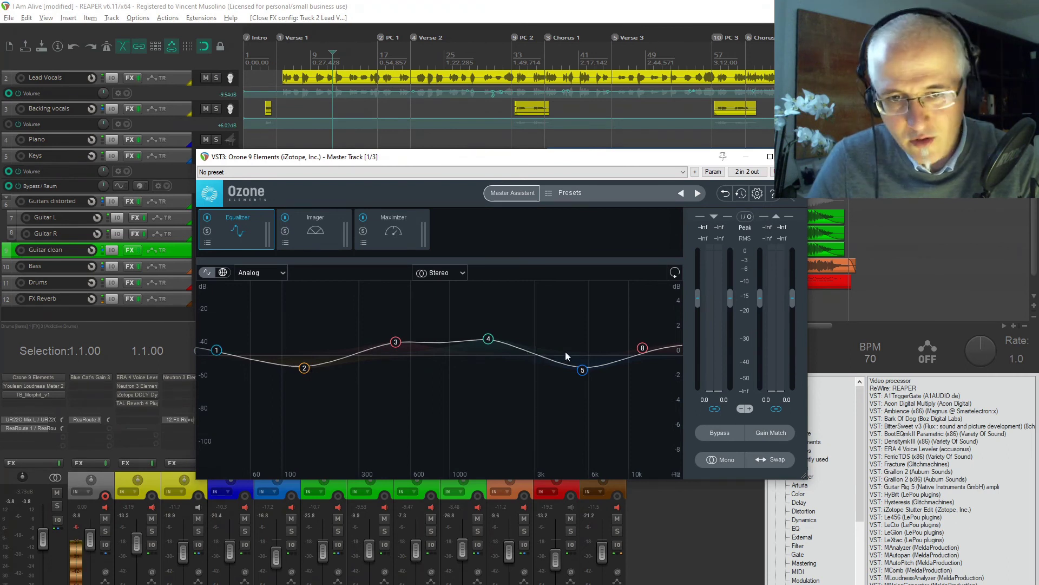
click(305, 368)
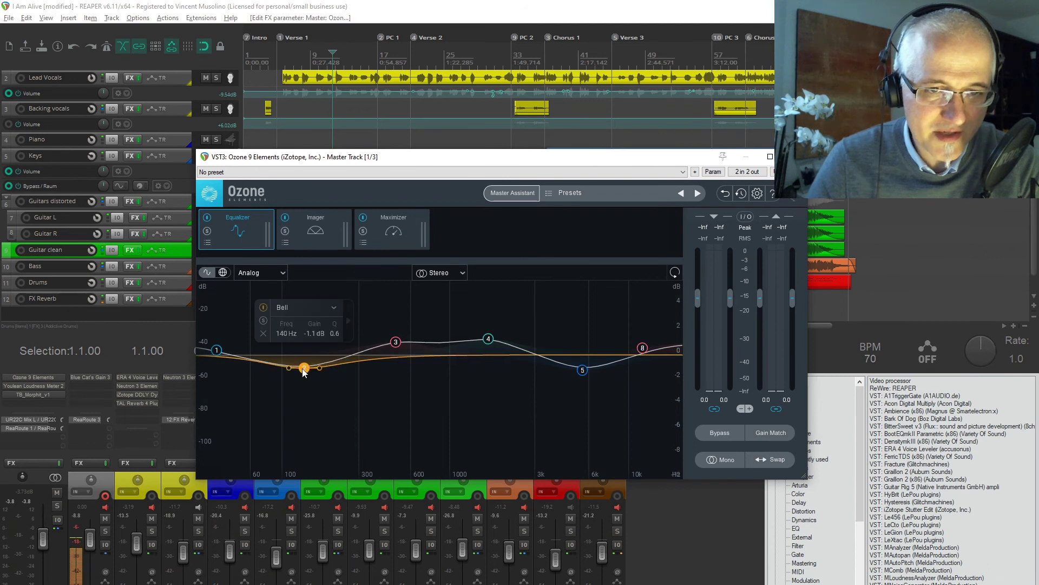
click(396, 342)
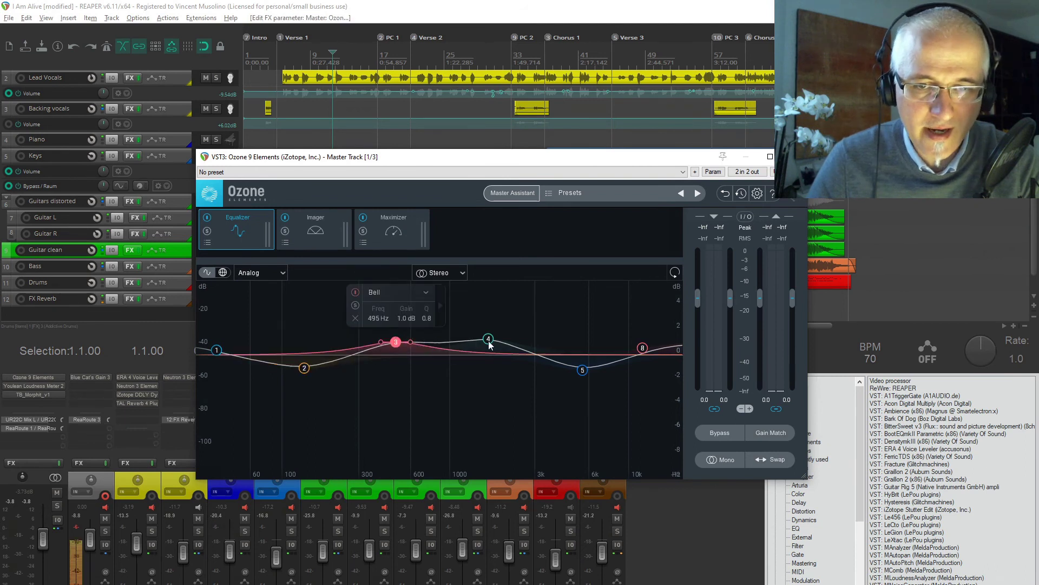
click(487, 339)
click(583, 370)
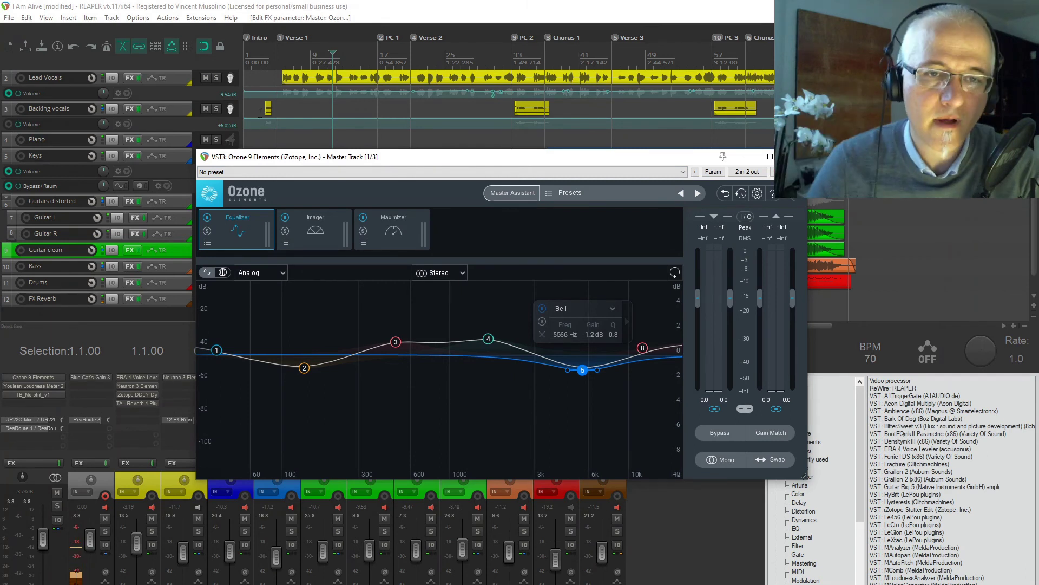
- Review the Imager width and the Maximizer's ceiling and threshold in the master track's Ozone 9 Elements, and close the plugin
click(293, 236)
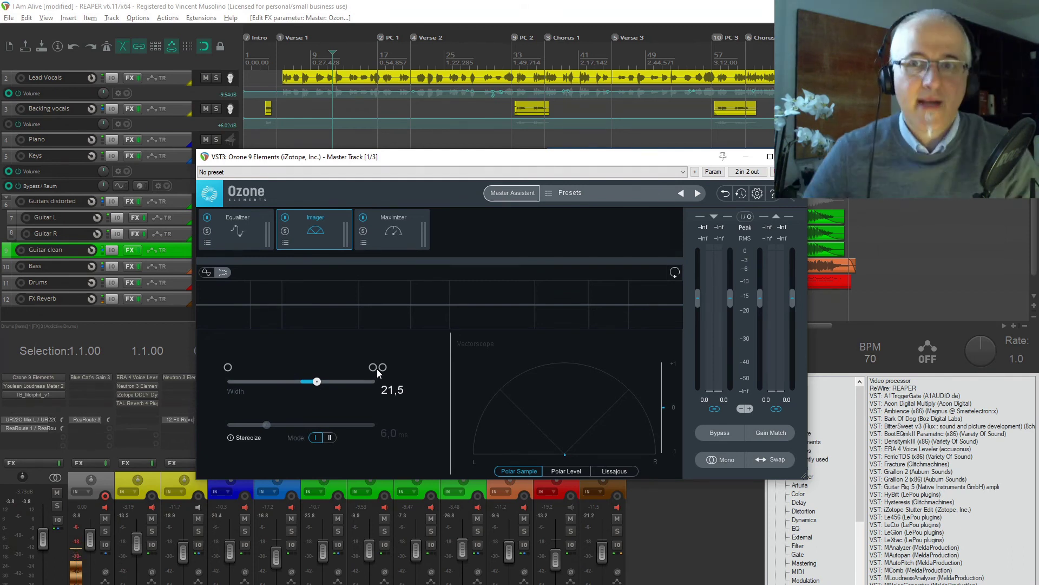
click(386, 221)
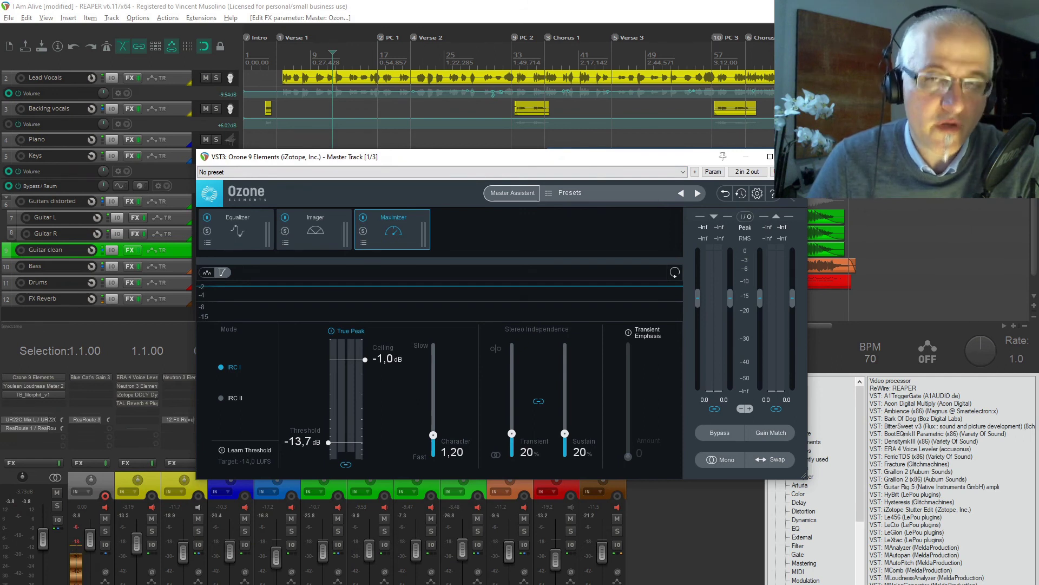
key(Escape)
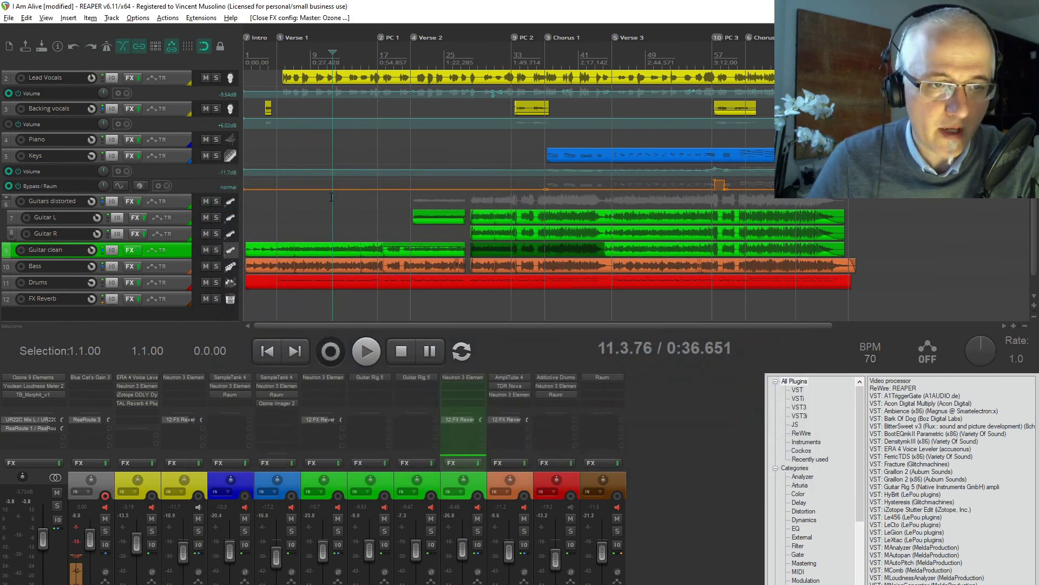
- Review the master track's loudness readings in Youlean Loudness Meter 2 and the headphone correction in TB_Morphit, closing both plugins
click(20, 387)
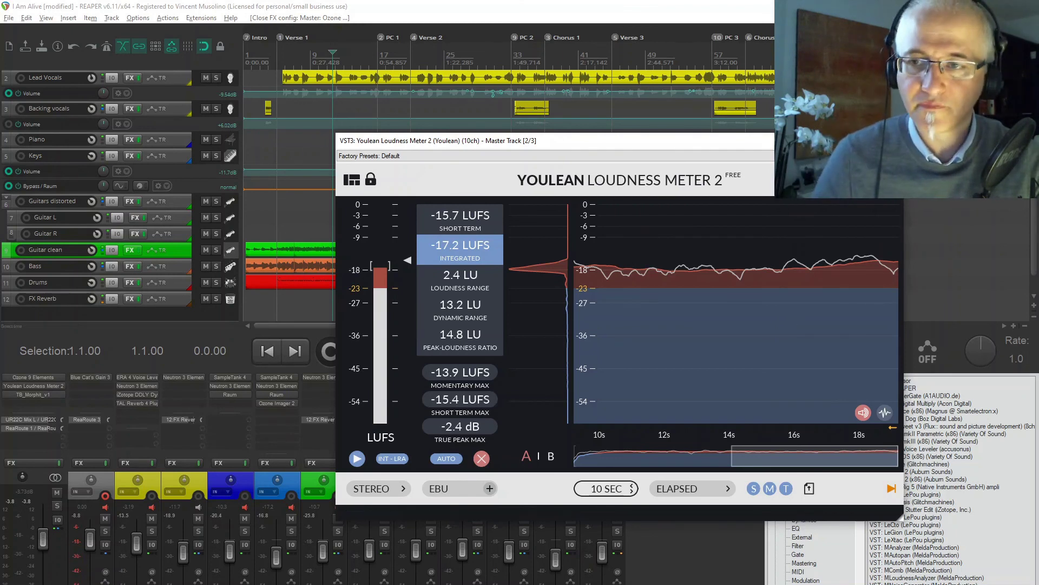
key(Escape)
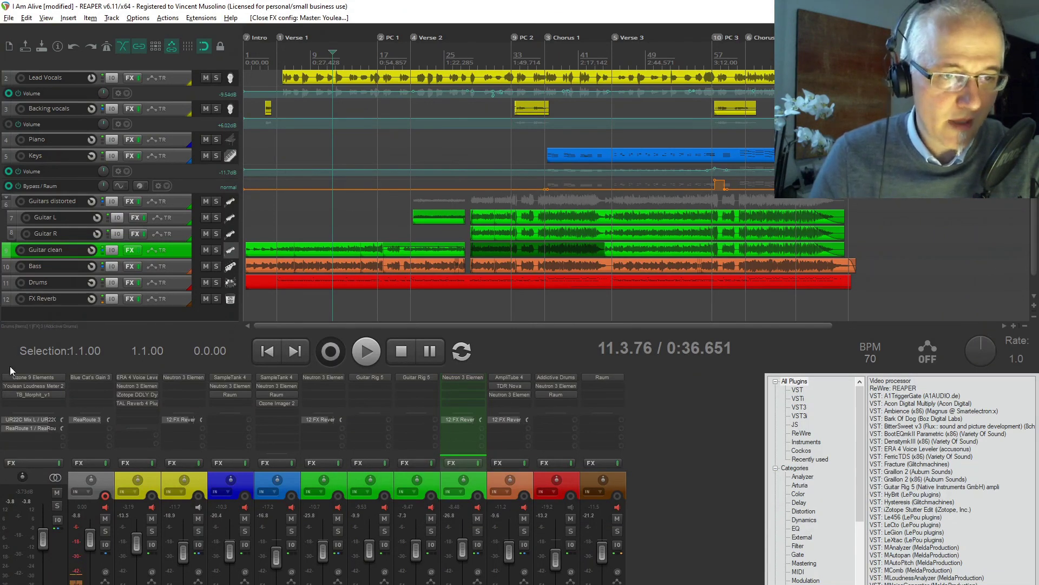
click(30, 395)
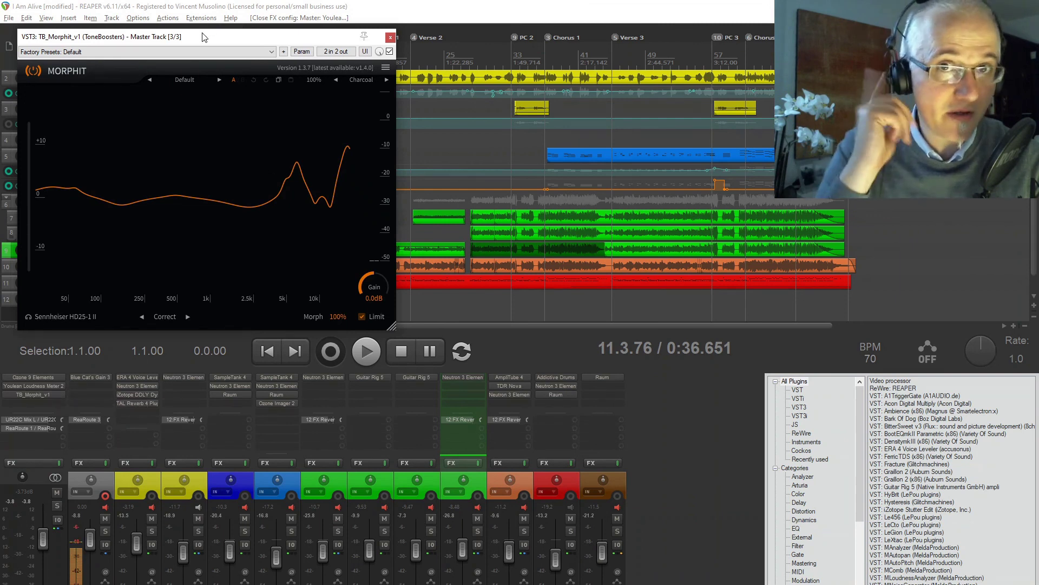
click(389, 38)
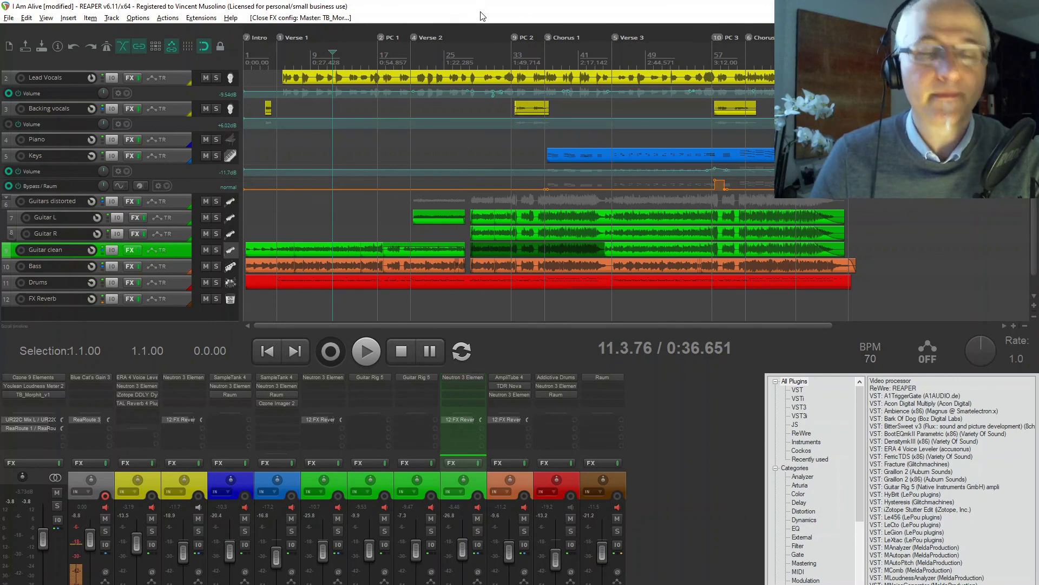